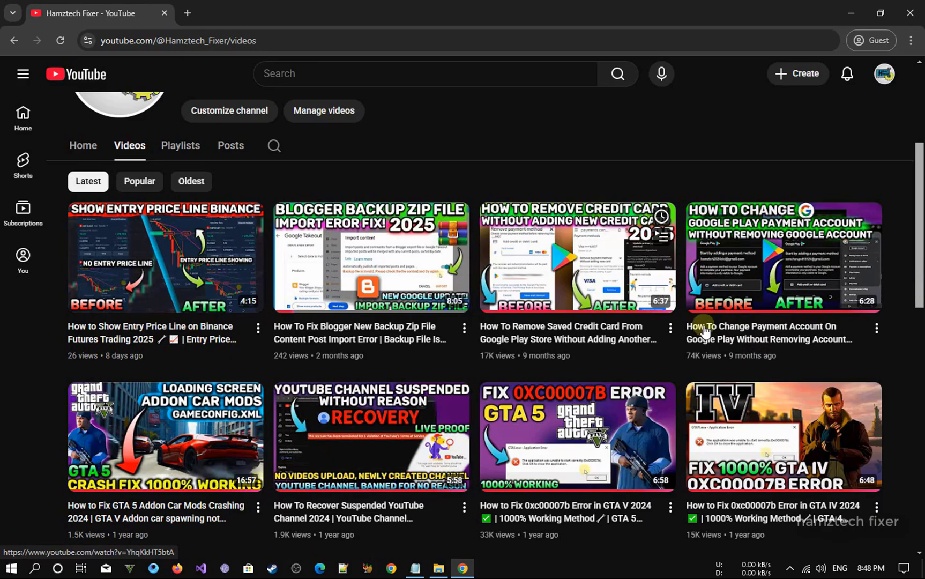
- Open the channel's linked blog in a new tab
scroll(906, 262, up, 4)
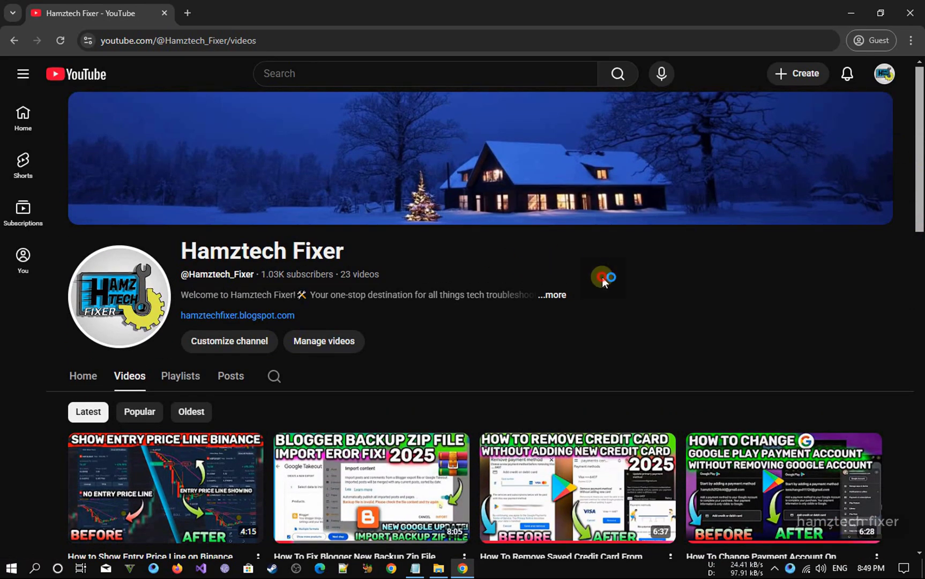
right_click(512, 571)
click(573, 510)
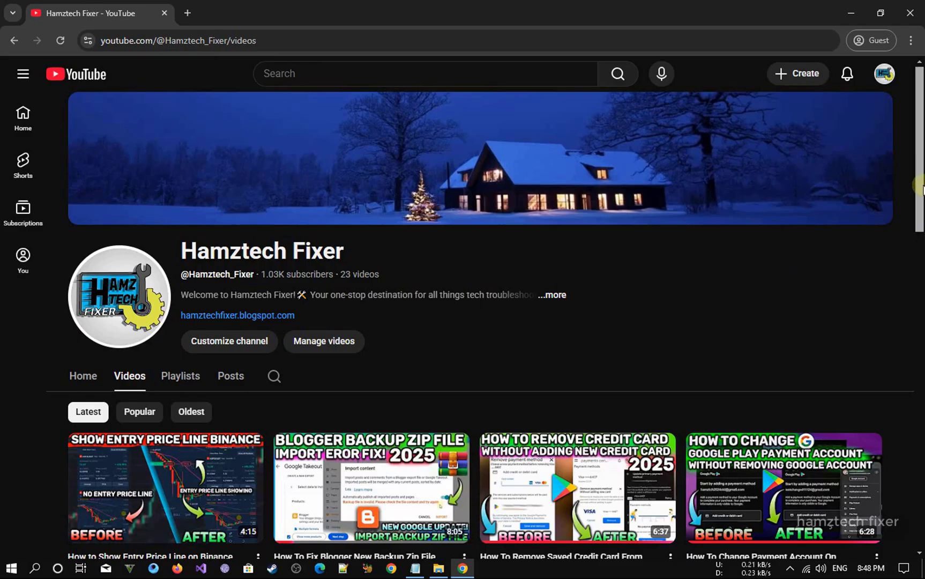
drag(920, 188, 920, 262)
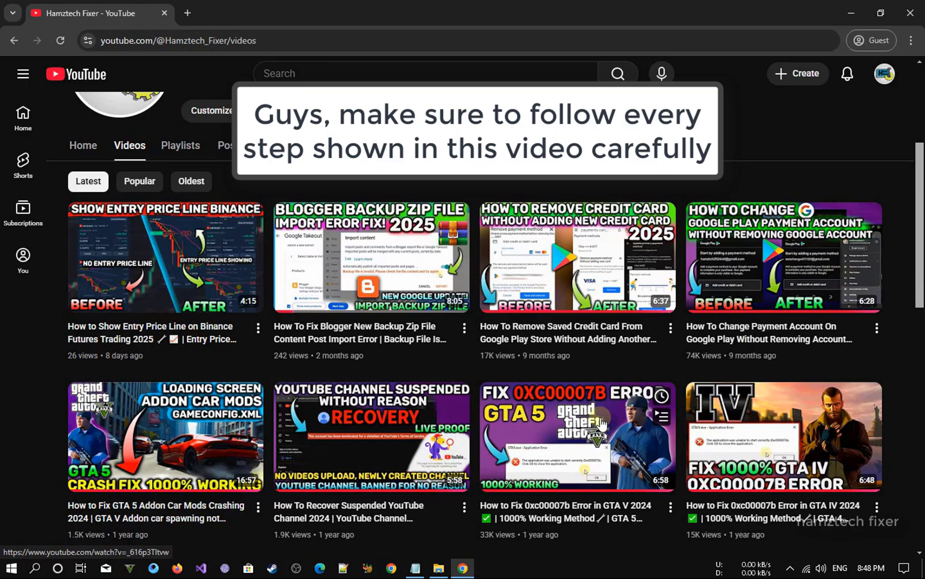
drag(920, 249, 920, 144)
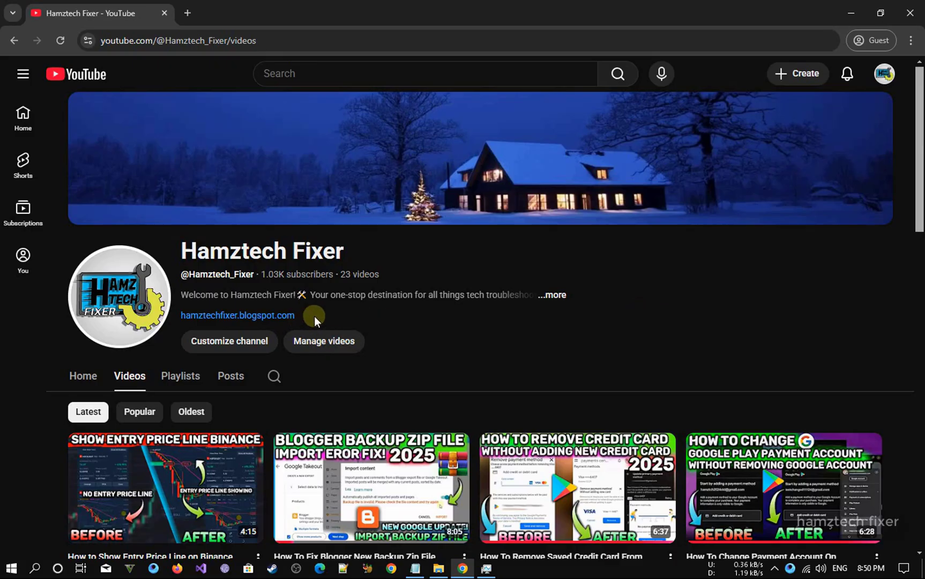
drag(315, 316, 183, 319)
click(360, 311)
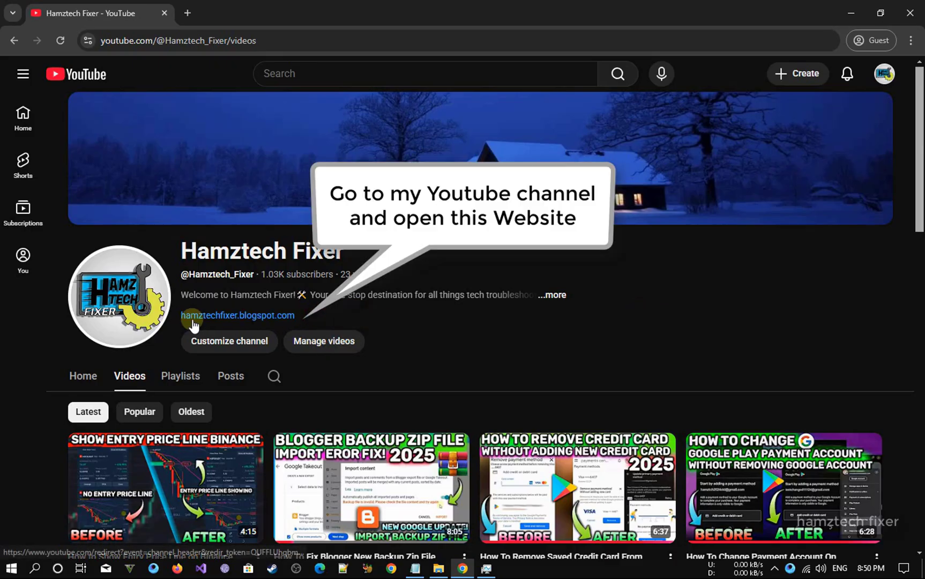
click(232, 316)
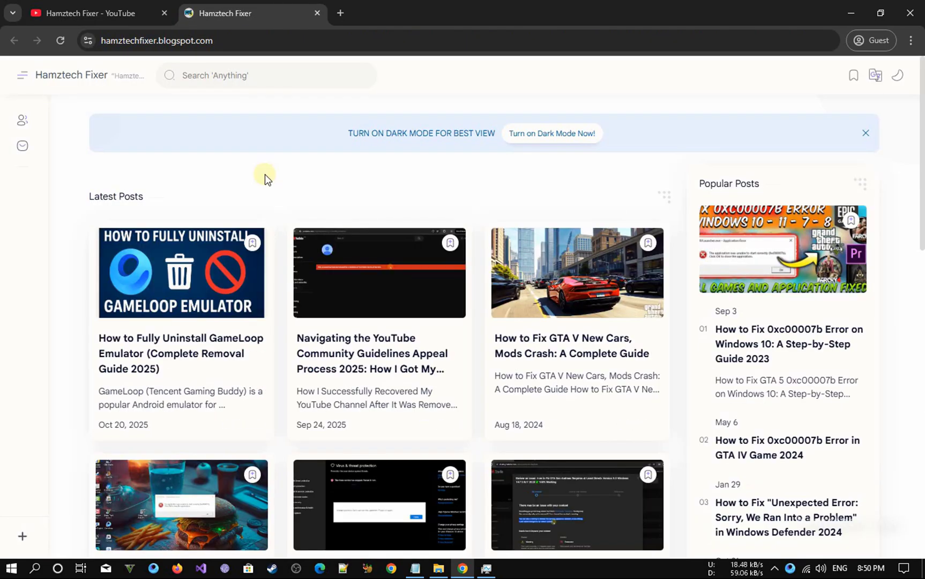
- Switch the Hamztech Fixer blog to dark mode
drag(331, 134, 459, 126)
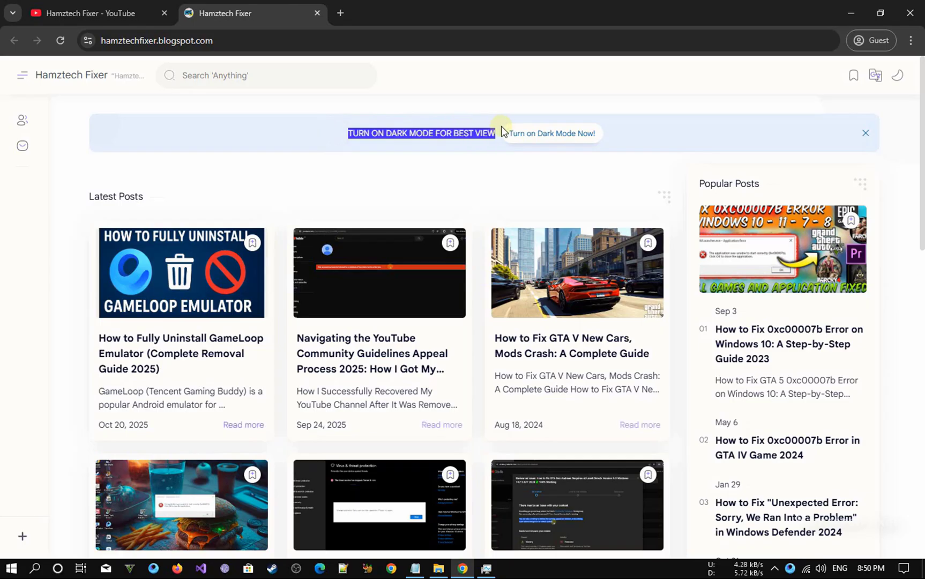
click(487, 131)
click(897, 75)
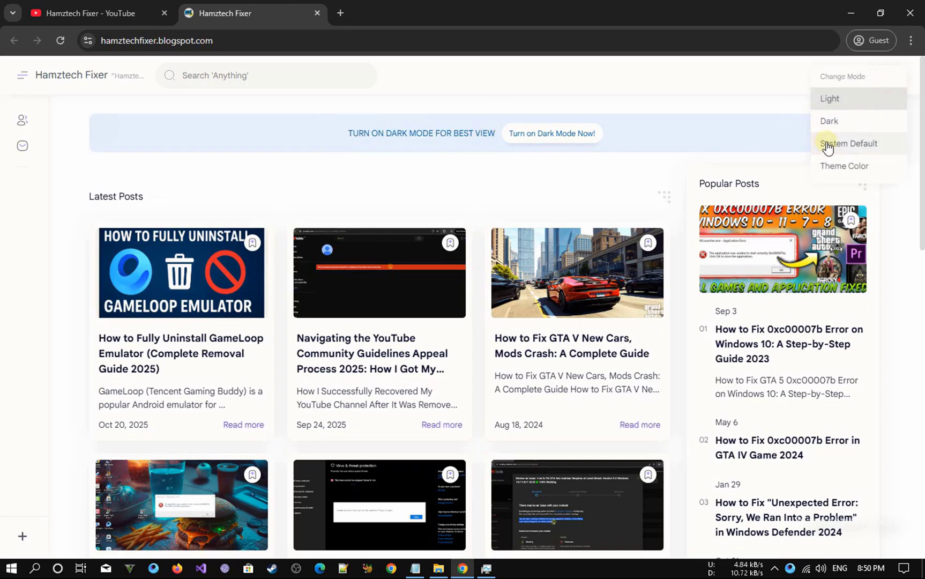
click(828, 121)
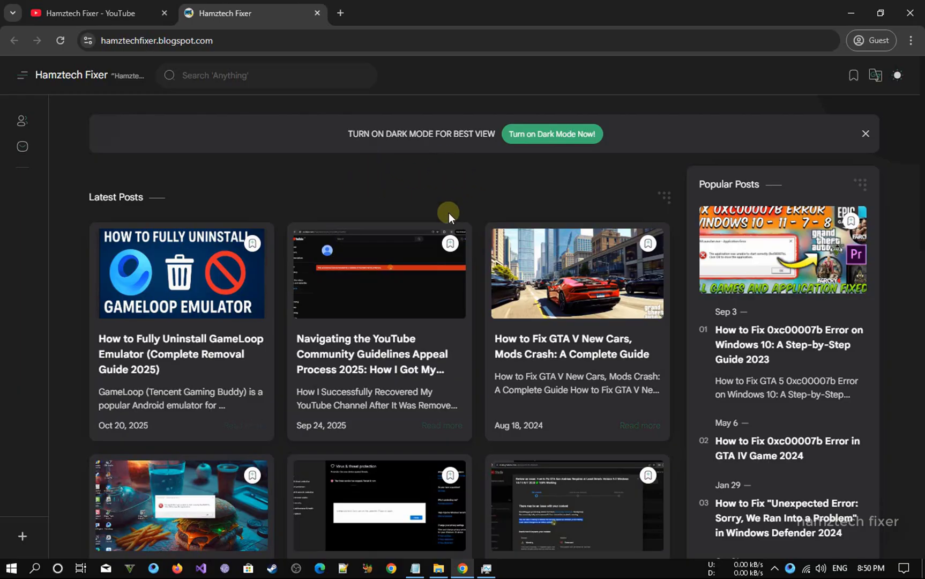
- Open the 'How to Fully Uninstall GameLoop Emulator' post
click(870, 567)
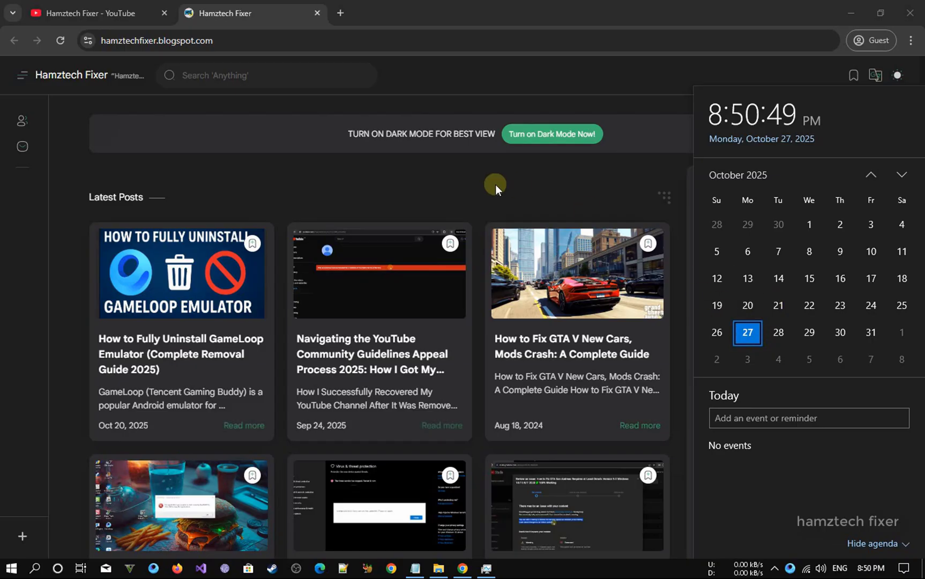
click(478, 187)
click(144, 353)
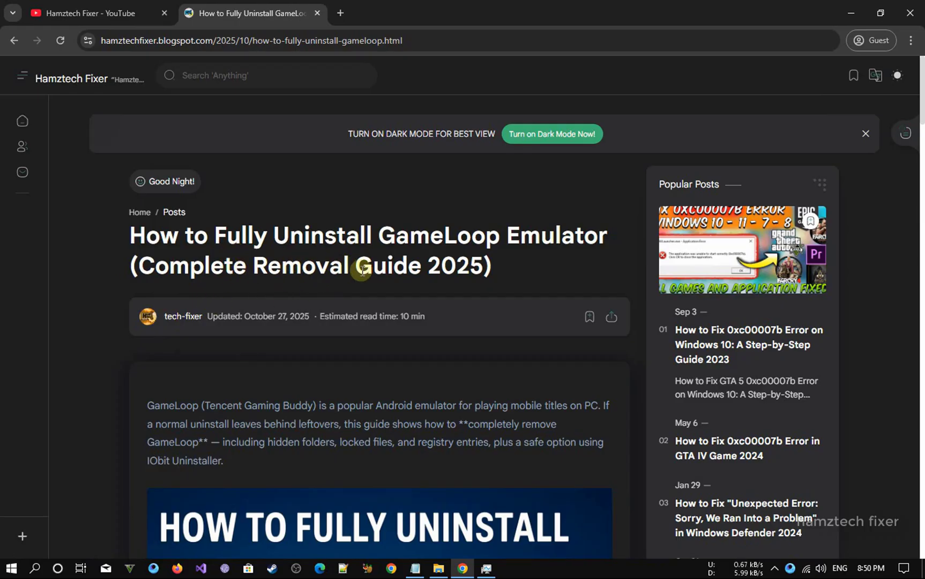
- Read the guide's Step 1, 'Close GameLoop Completely'
click(871, 568)
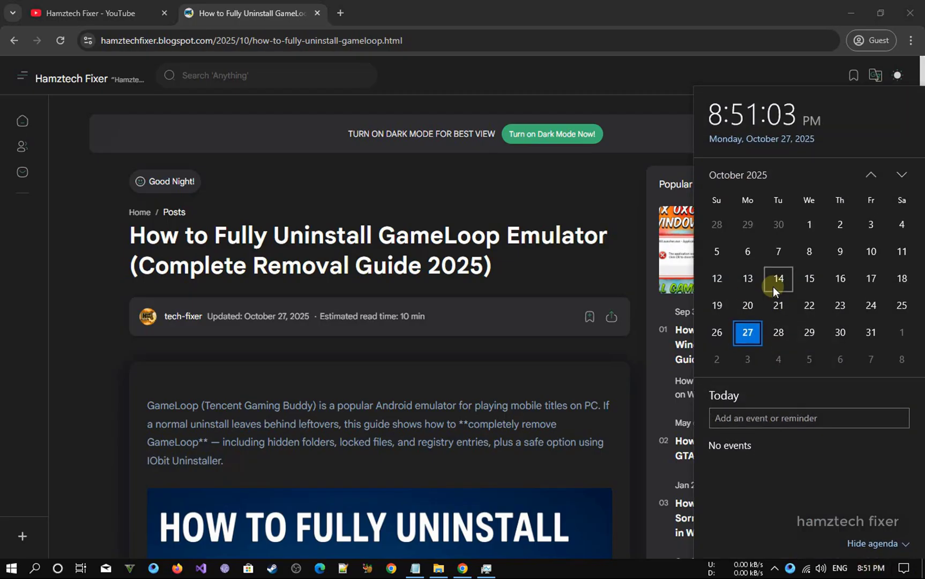
click(293, 339)
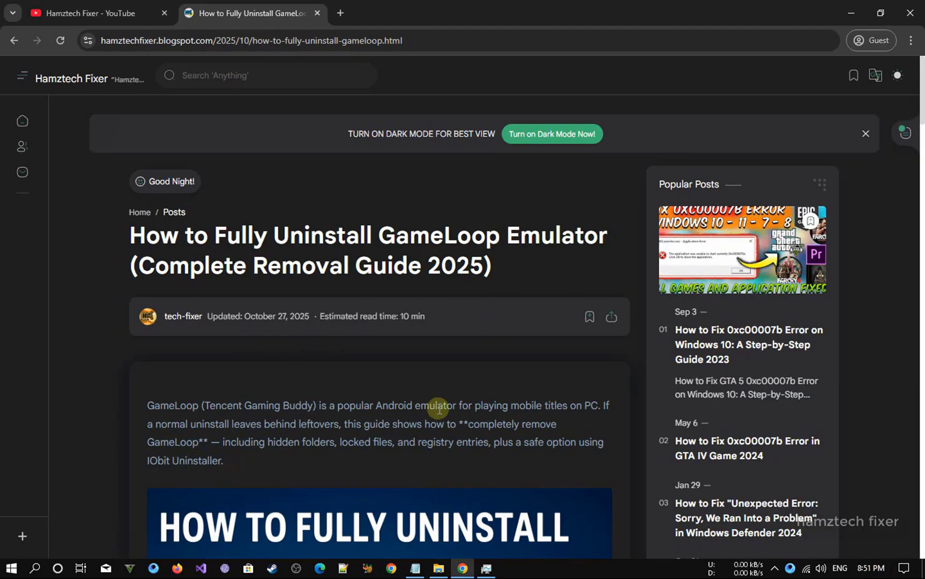
scroll(439, 408, down, 7)
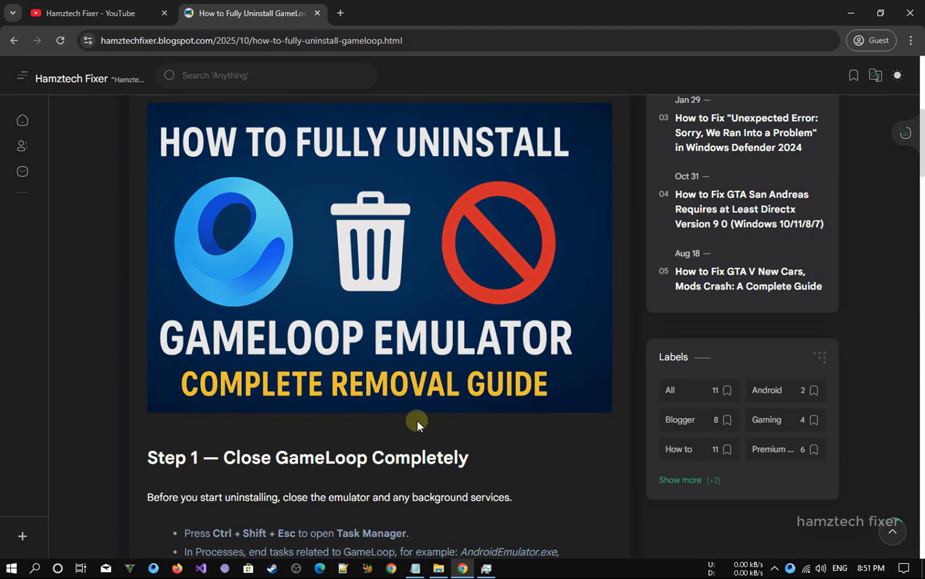
scroll(417, 421, down, 9)
scroll(366, 336, up, 2)
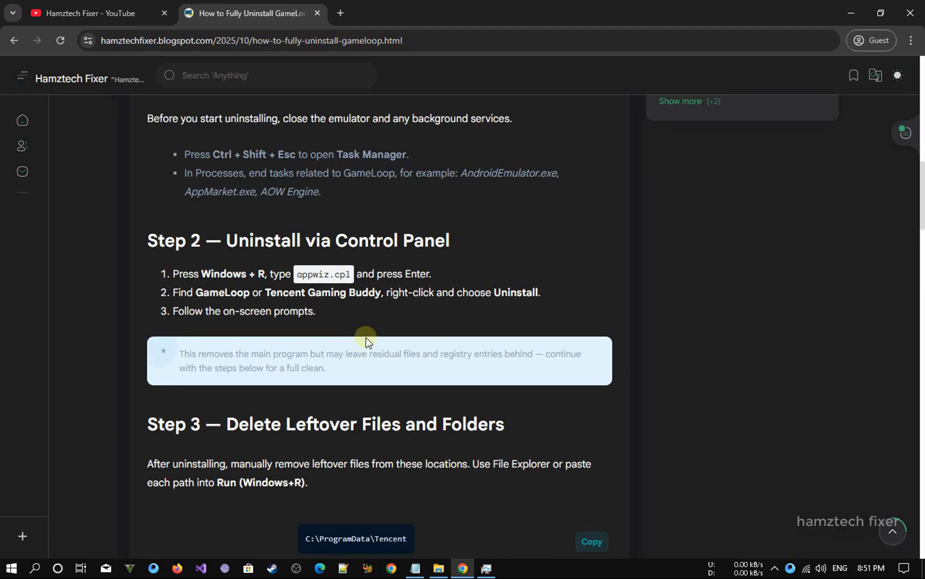
scroll(366, 337, up, 5)
drag(224, 329, 496, 325)
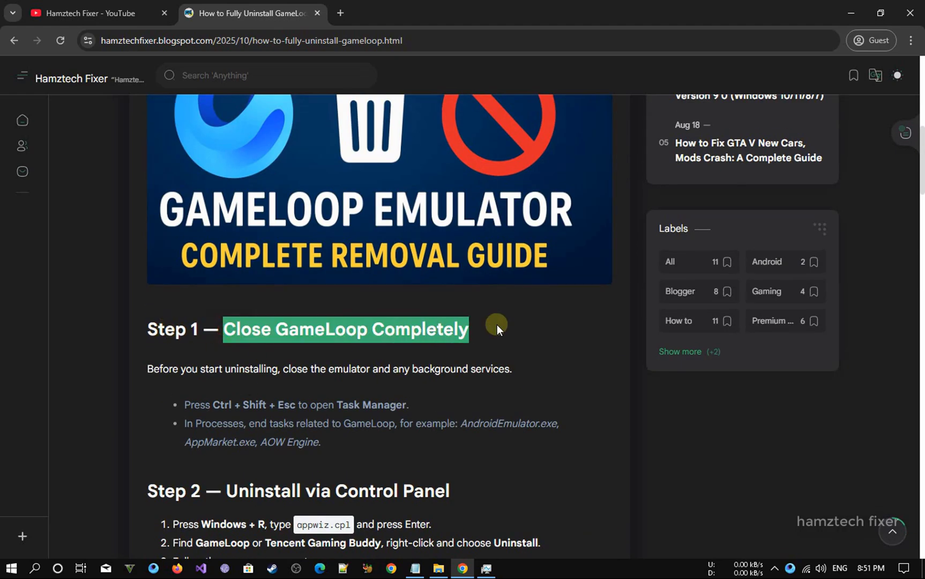
click(496, 324)
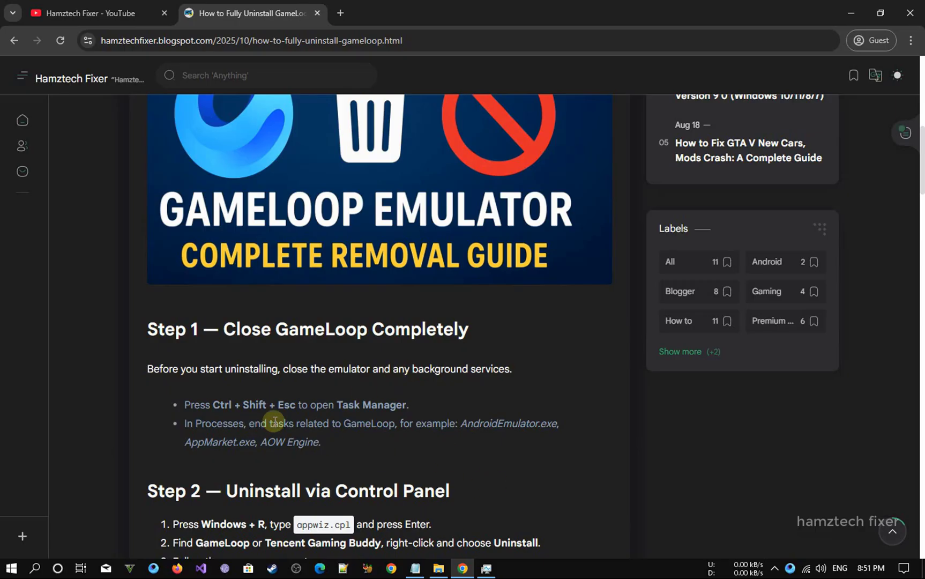
- Scroll on to Step 2, 'Uninstall via Control Panel'
scroll(458, 400, down, 2)
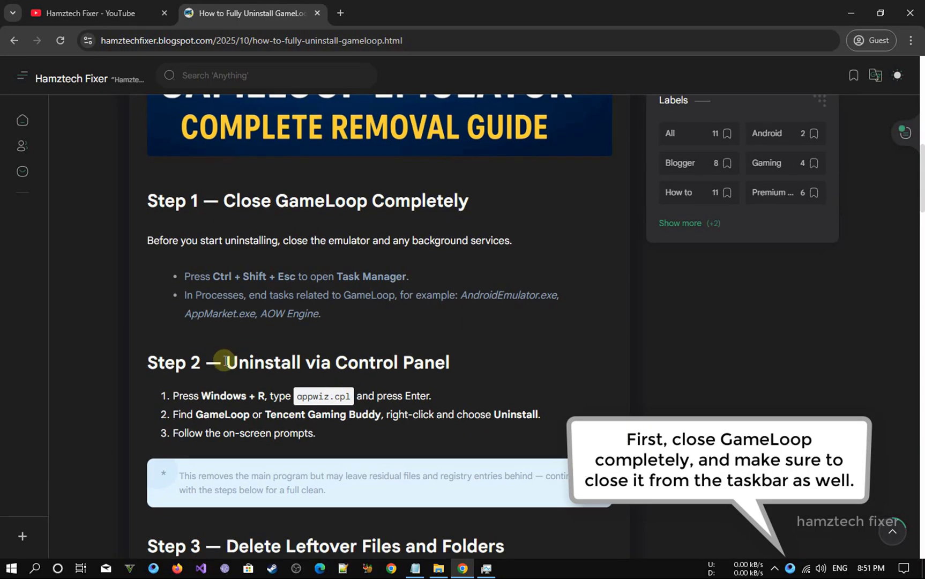
drag(225, 362, 552, 361)
click(552, 361)
scroll(552, 361, down, 1)
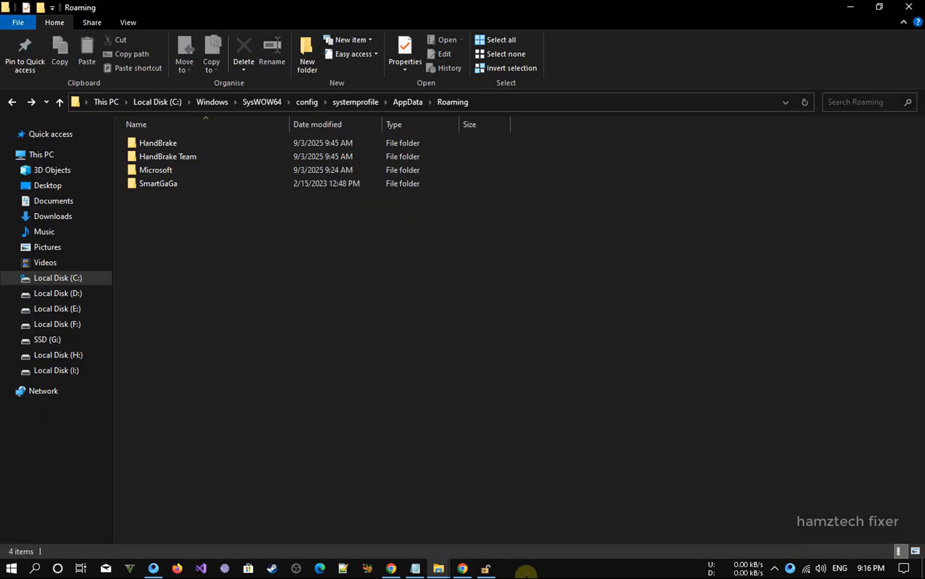
- Launch Task Manager from the taskbar and expand the GameLoop entry
right_click(529, 568)
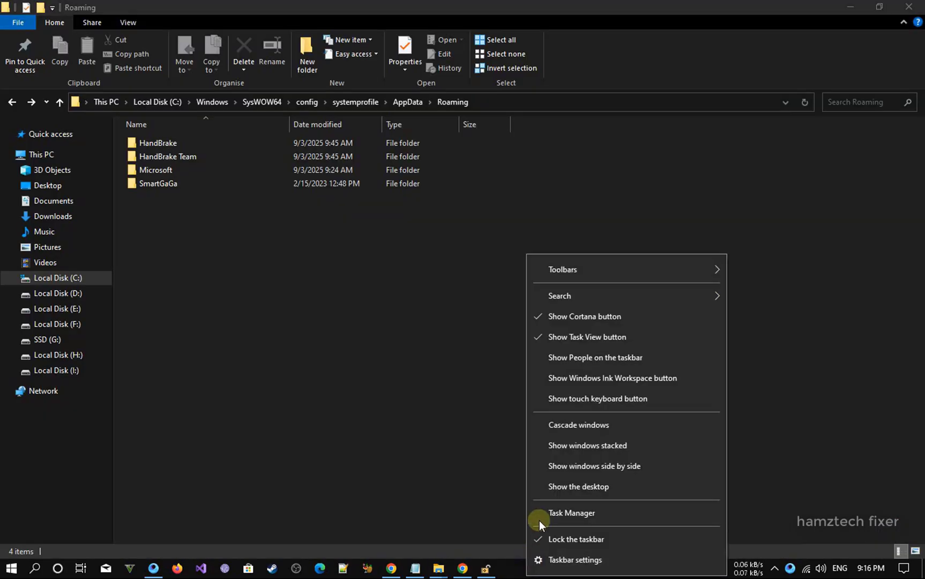
click(558, 513)
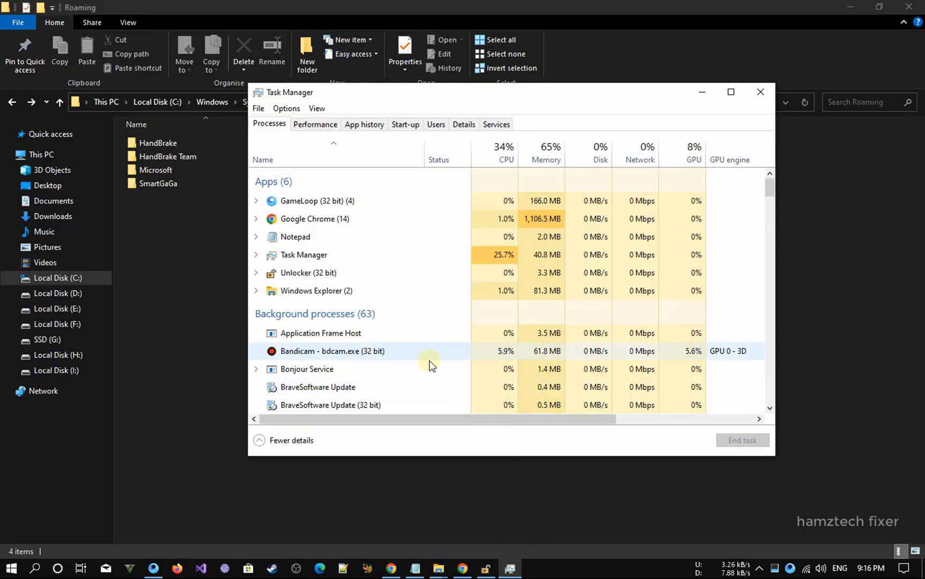
scroll(429, 364, down, 2)
scroll(408, 332, up, 2)
double_click(367, 201)
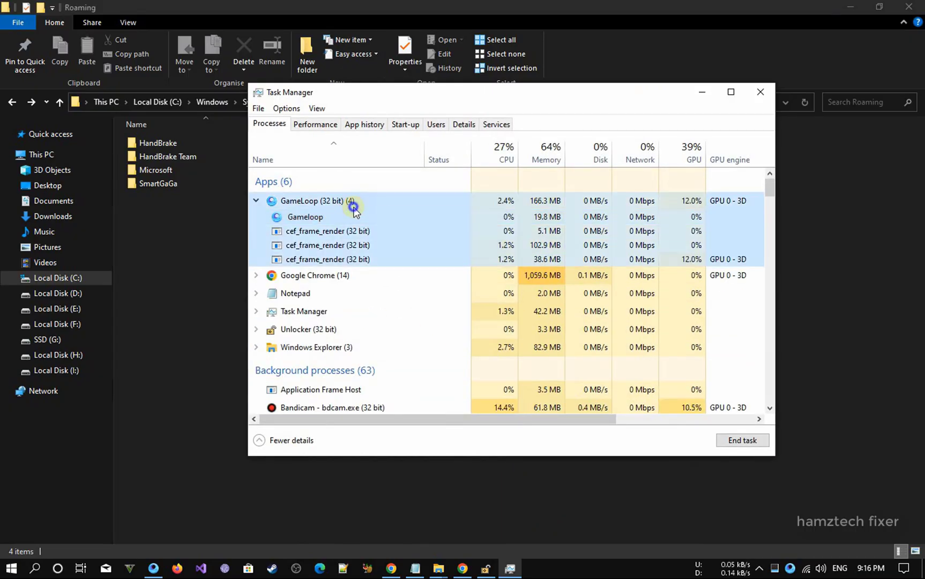
- End the GameLoop (32 bit) app and its background Gameloop process
right_click(354, 208)
click(385, 242)
right_click(327, 312)
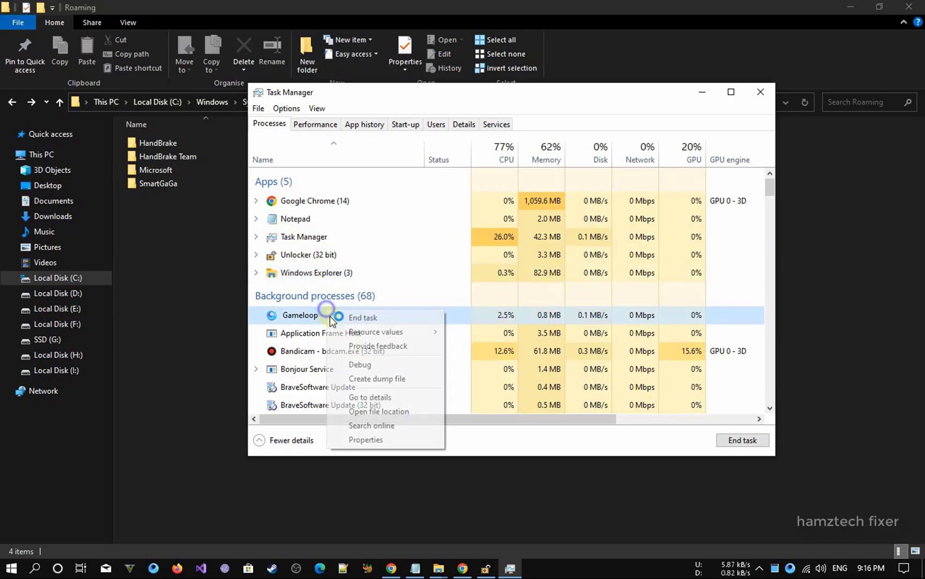
click(343, 317)
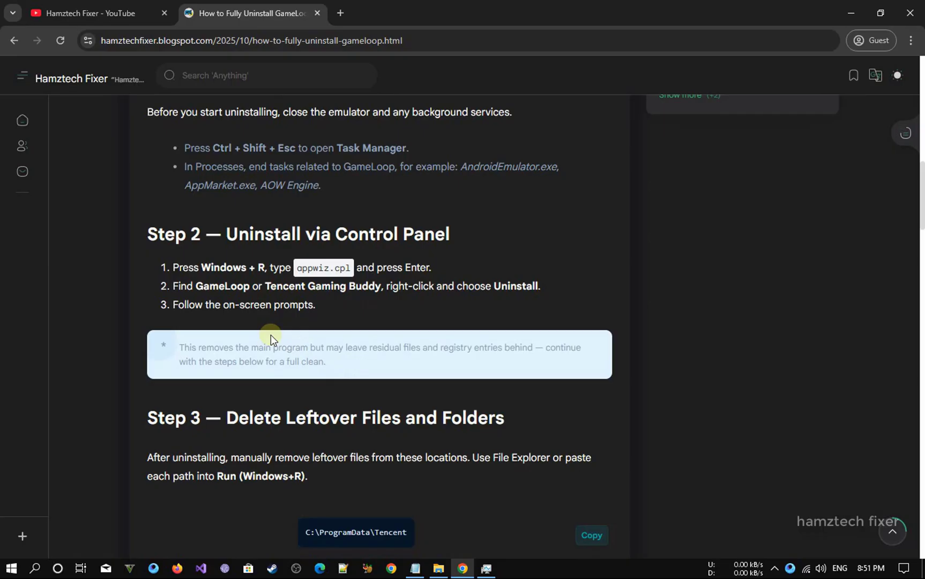
- Scroll the guide down to Step 3's leftover folder paths
scroll(298, 441, down, 2)
drag(234, 292, 636, 296)
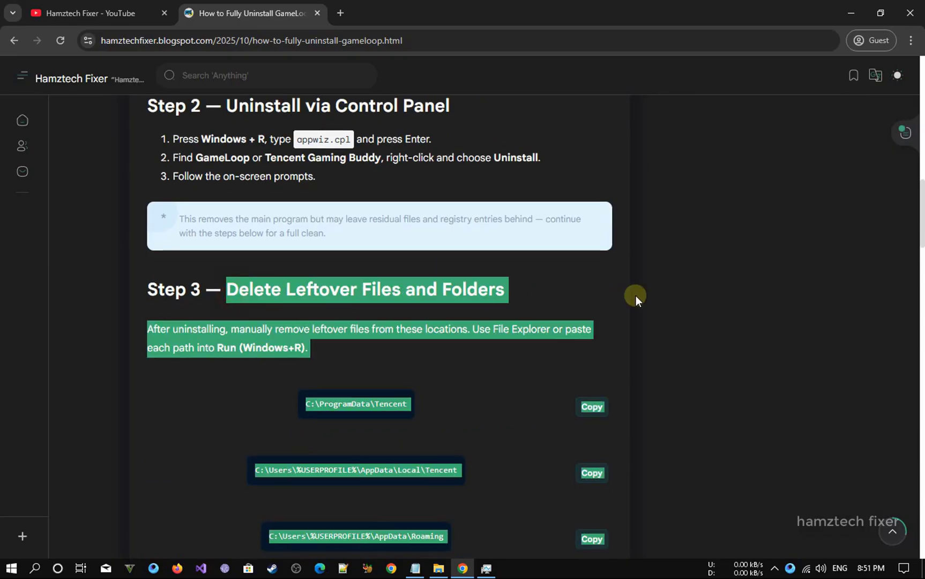
click(563, 289)
scroll(443, 368, down, 2)
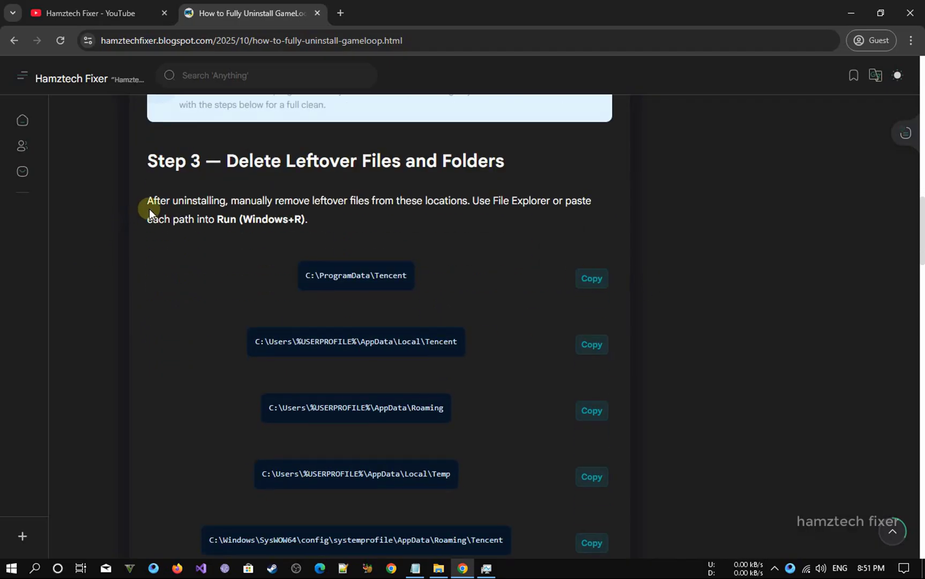
- Copy the C:\ProgramData\Tencent path and switch to File Explorer
click(591, 279)
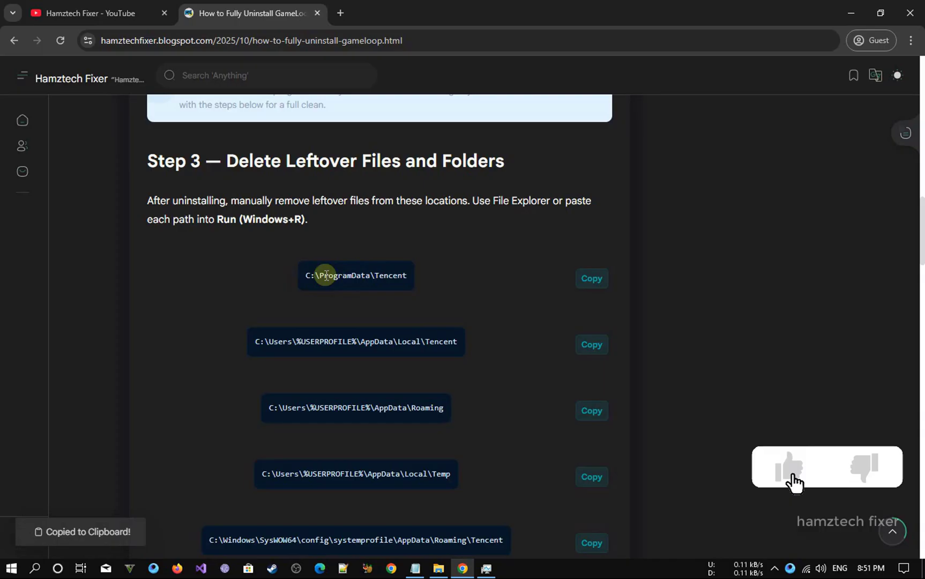
double_click(378, 278)
click(583, 278)
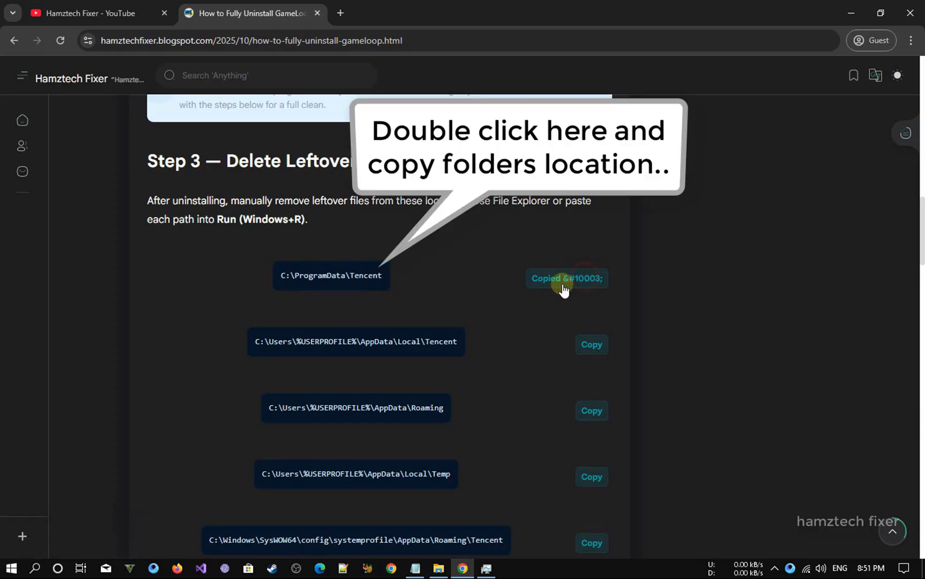
key(ctrl+c)
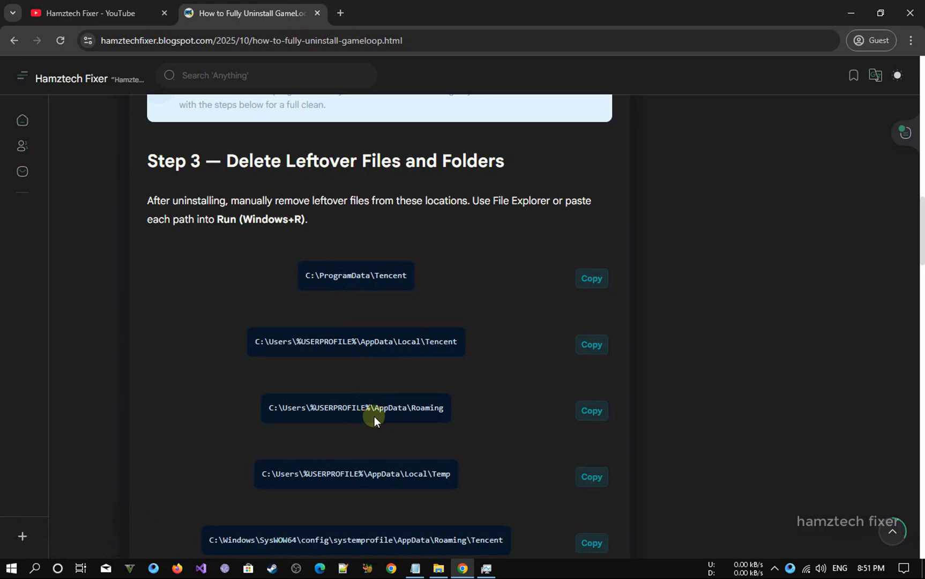
click(438, 568)
- Paste the path into the address bar to open C:\ProgramData\Tencent
click(248, 104)
right_click(239, 98)
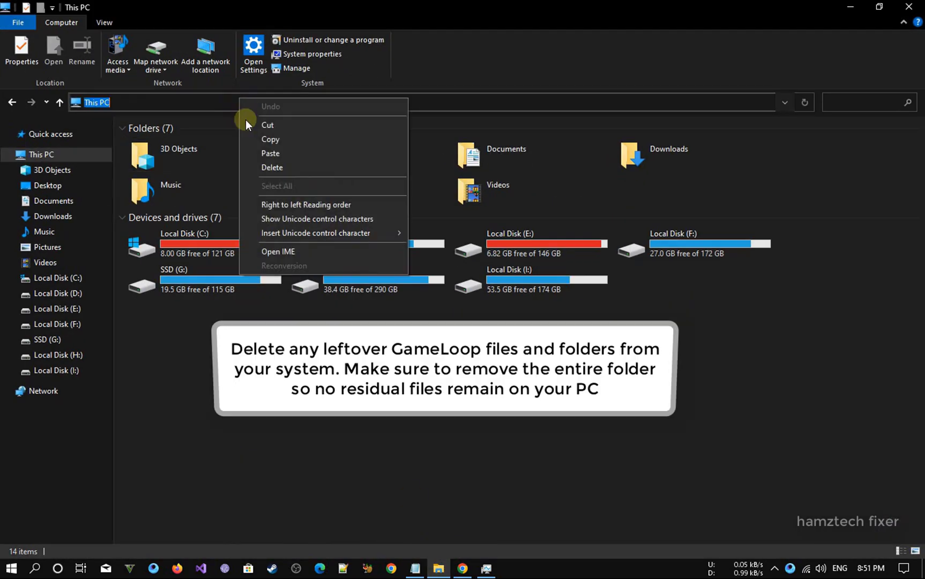
click(252, 152)
key(Return)
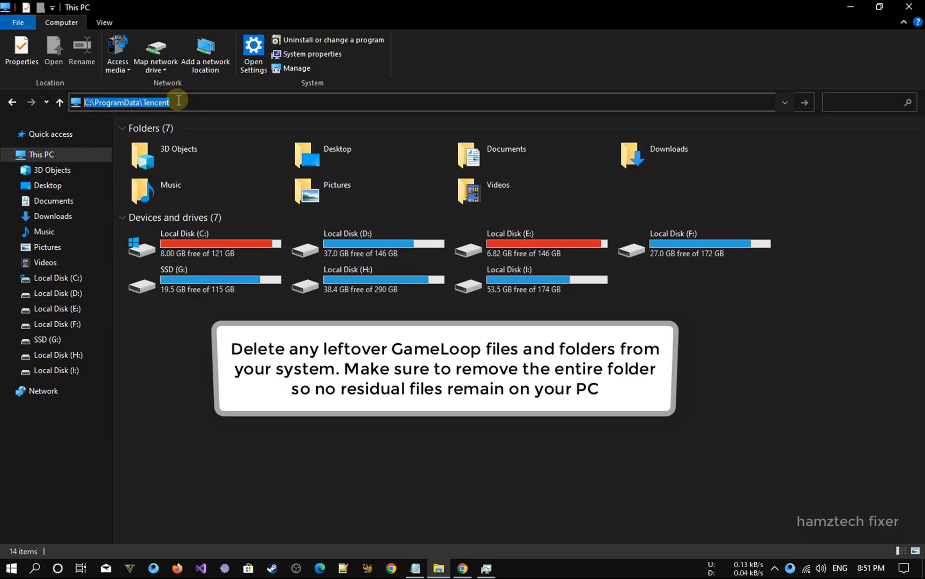
drag(231, 293, 246, 214)
- Go up to ProgramData and permanently delete the Tencent folder with Shift+Delete
click(62, 102)
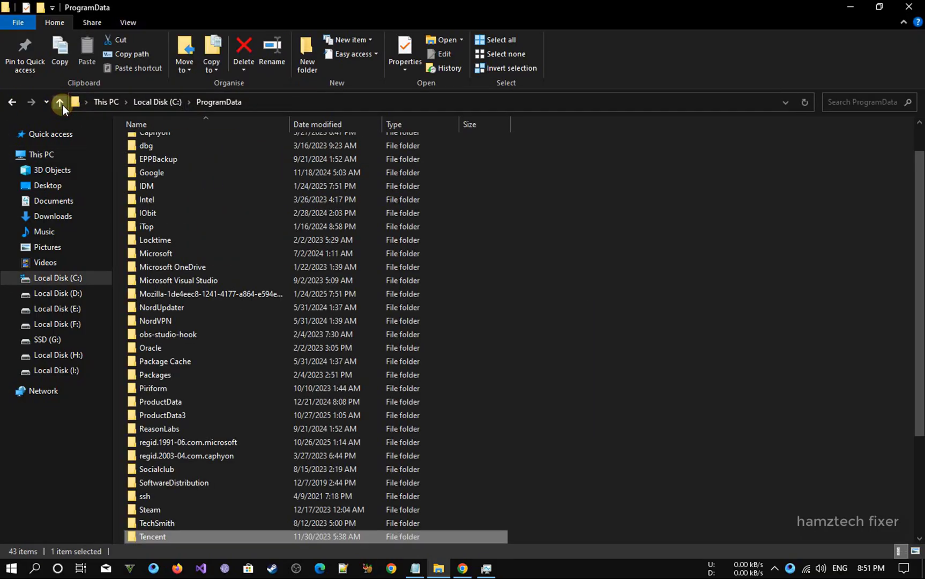
scroll(303, 366, down, 3)
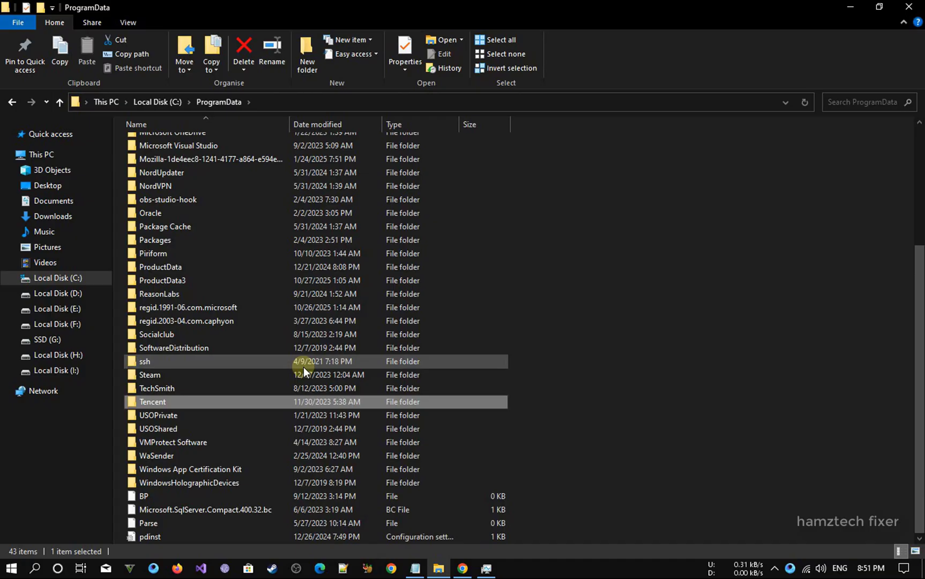
right_click(199, 402)
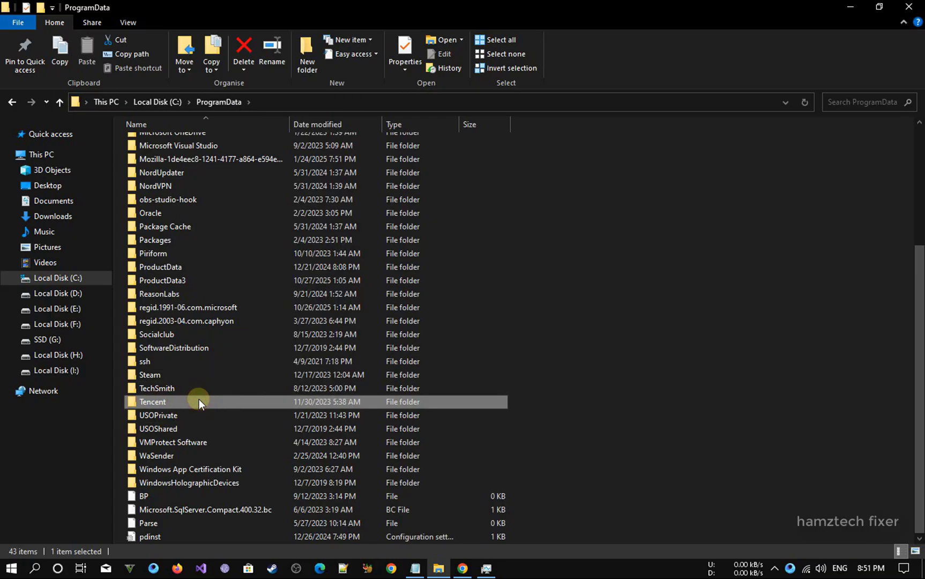
key(Escape)
key(shift+Delete)
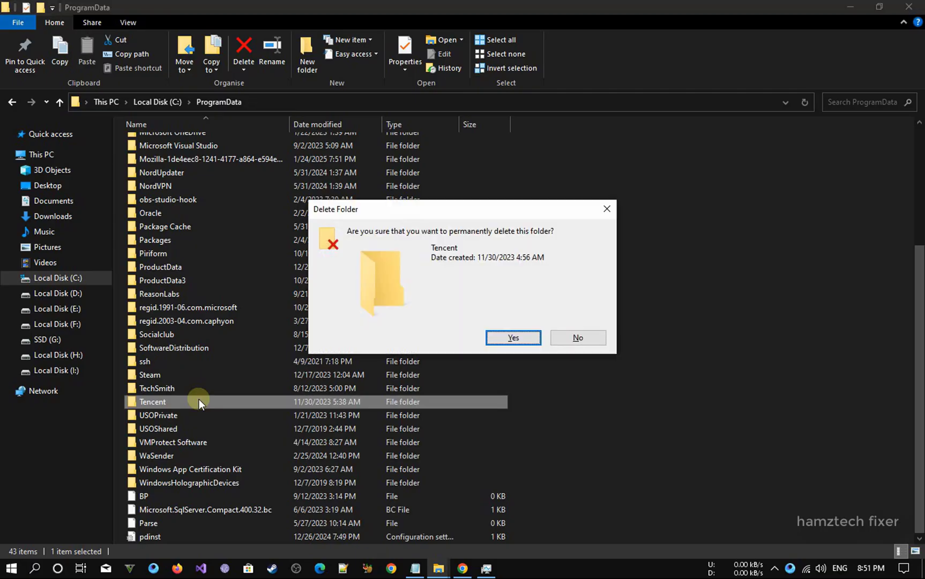
key(Return)
key(alt+Tab)
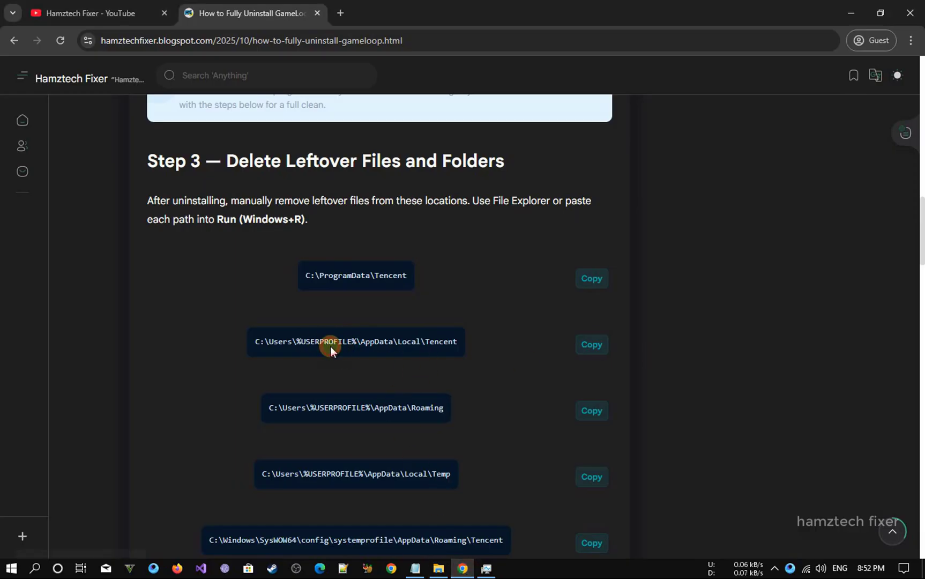
- Copy the AppData\Local\Tencent path from the guide and open it in Explorer
click(330, 346)
click(438, 568)
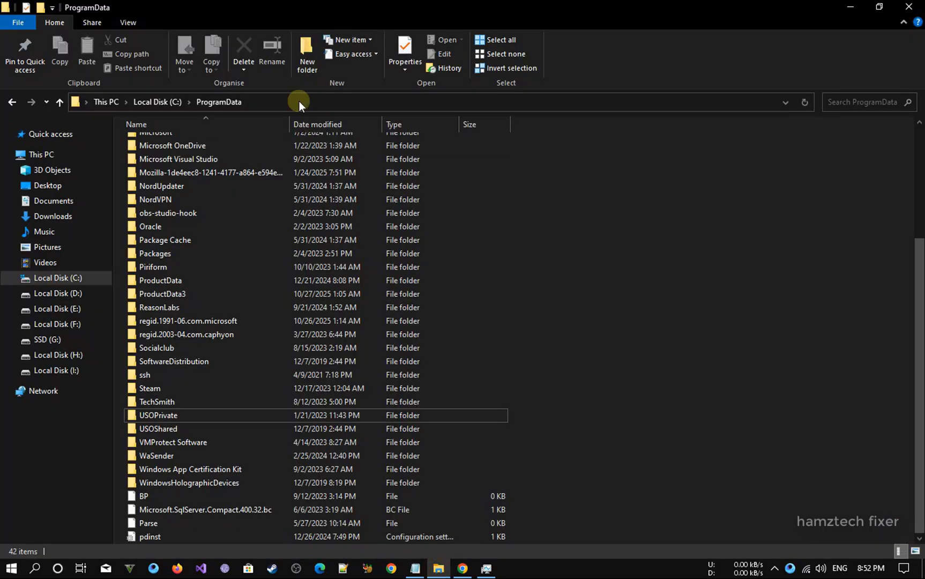
click(299, 100)
right_click(298, 100)
click(333, 159)
key(Return)
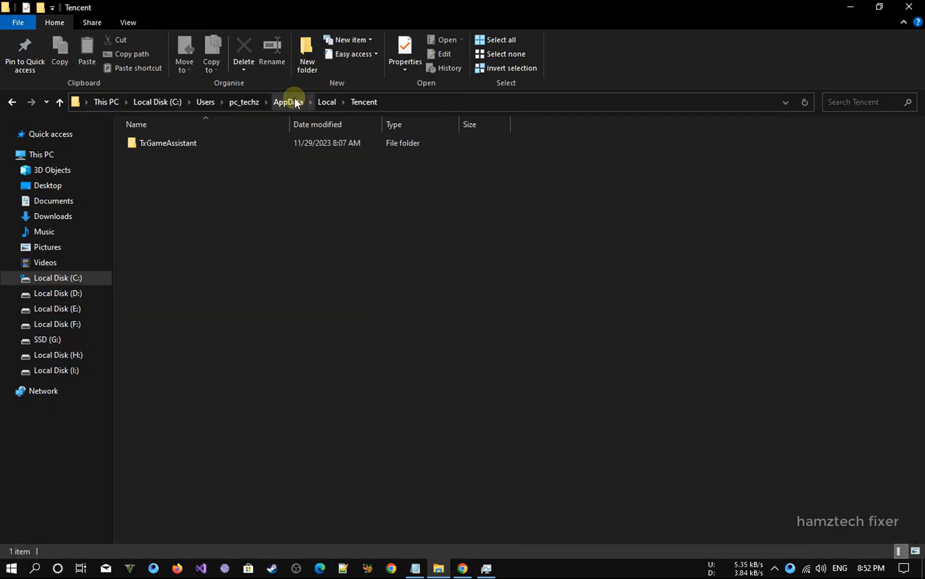
drag(332, 223, 407, 165)
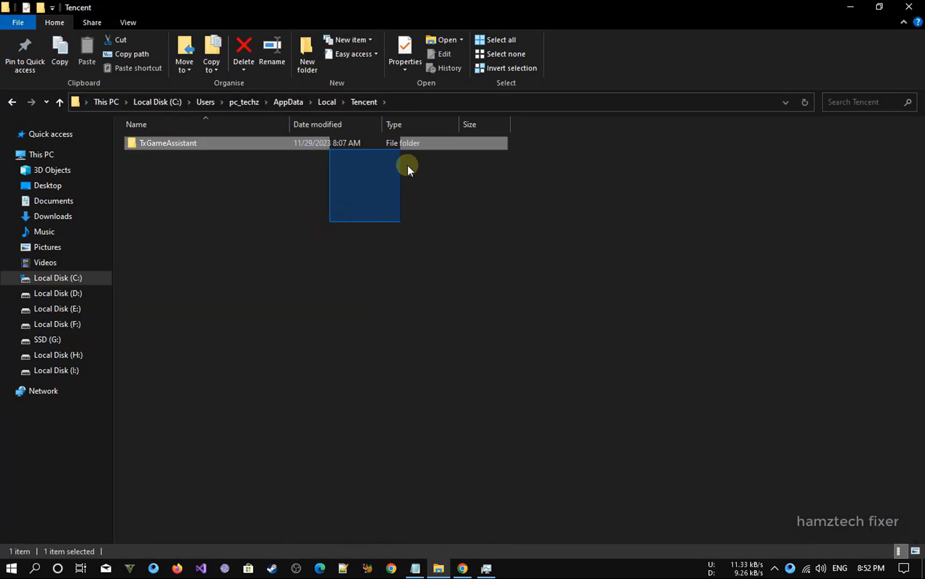
- Go up to Local and permanently delete the Tencent folder
click(60, 102)
scroll(207, 289, down, 4)
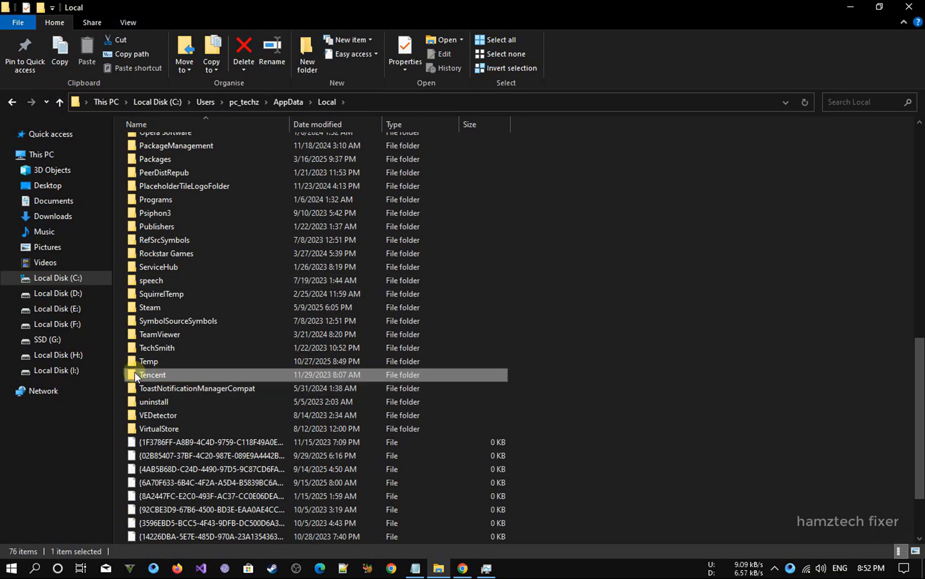
key(shift+Delete)
key(Return)
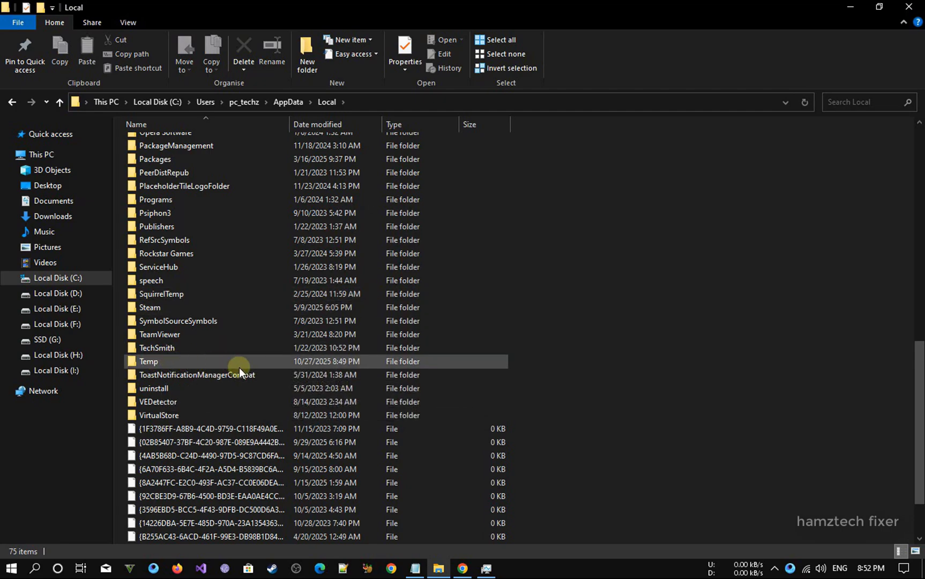
- Copy the AppData\Roaming path from the guide and open it in Explorer
click(462, 567)
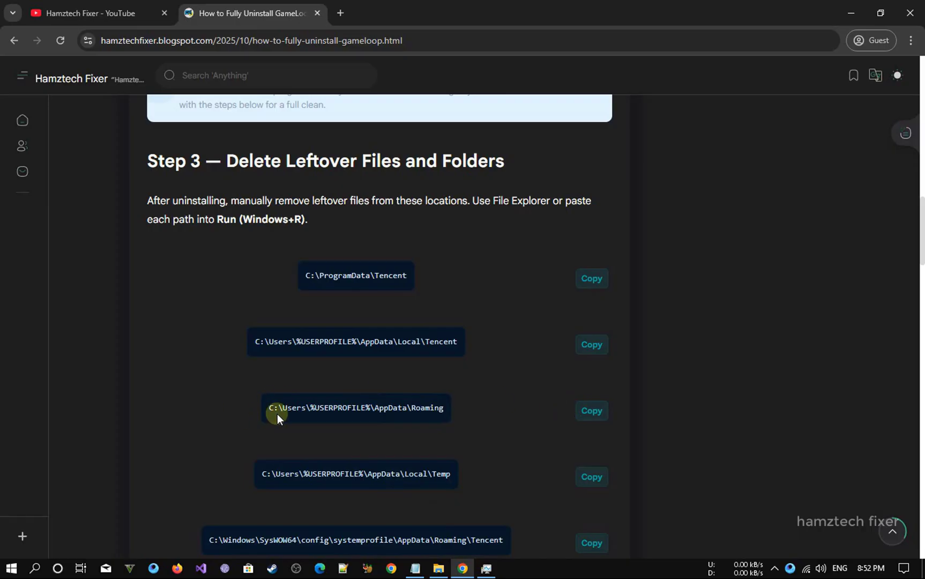
drag(275, 409, 414, 407)
click(387, 410)
click(438, 568)
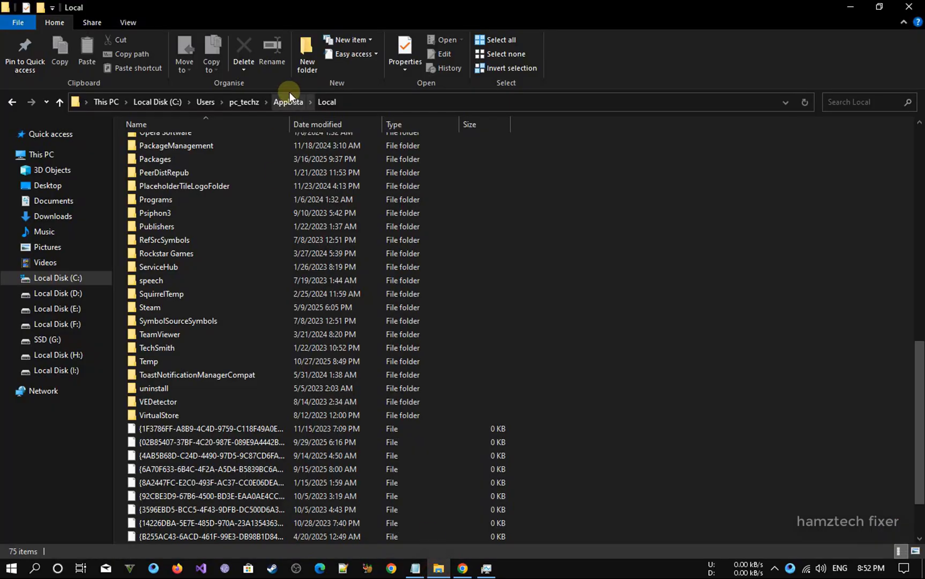
click(327, 101)
right_click(364, 102)
click(396, 158)
key(Return)
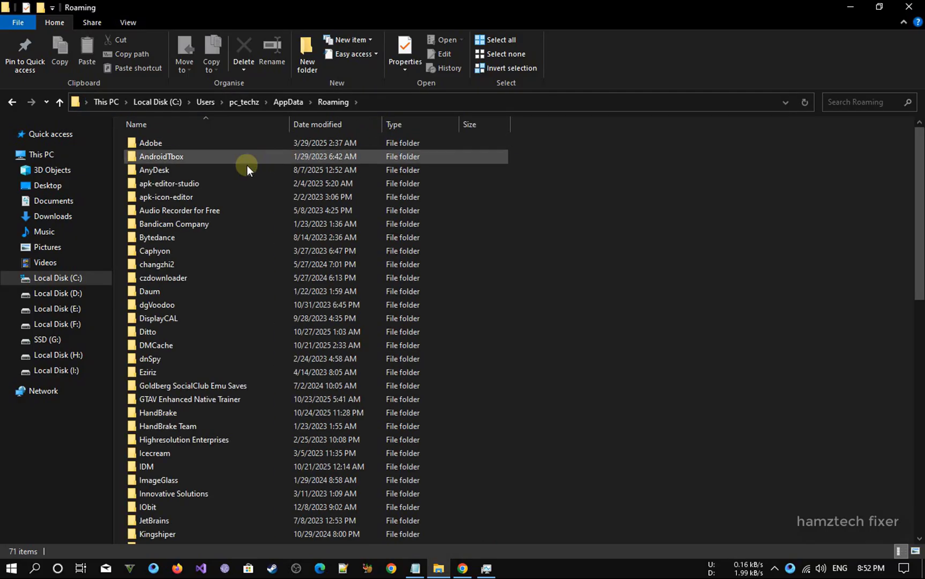
- Find the Tencent folder in Roaming and inspect its eight subfolders
click(462, 568)
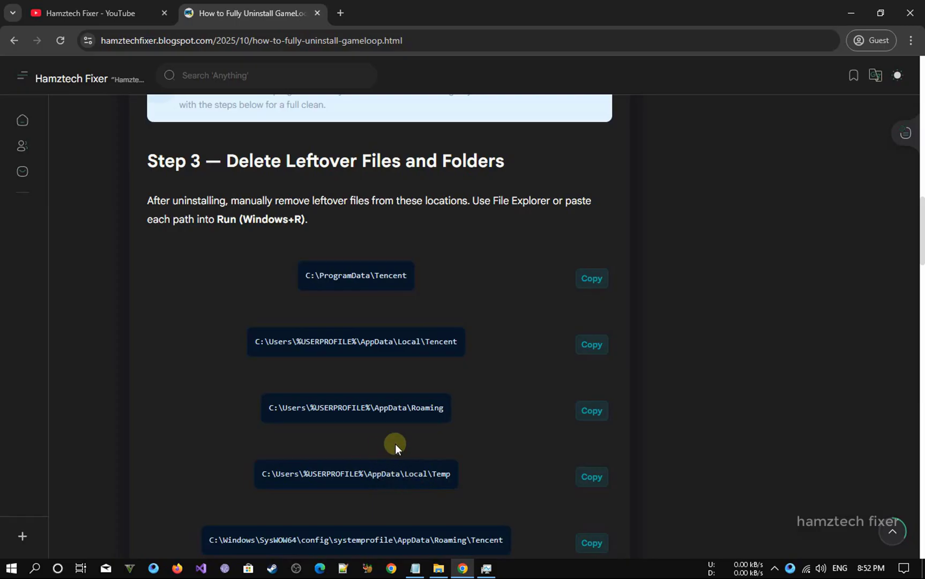
click(438, 568)
scroll(355, 417, down, 10)
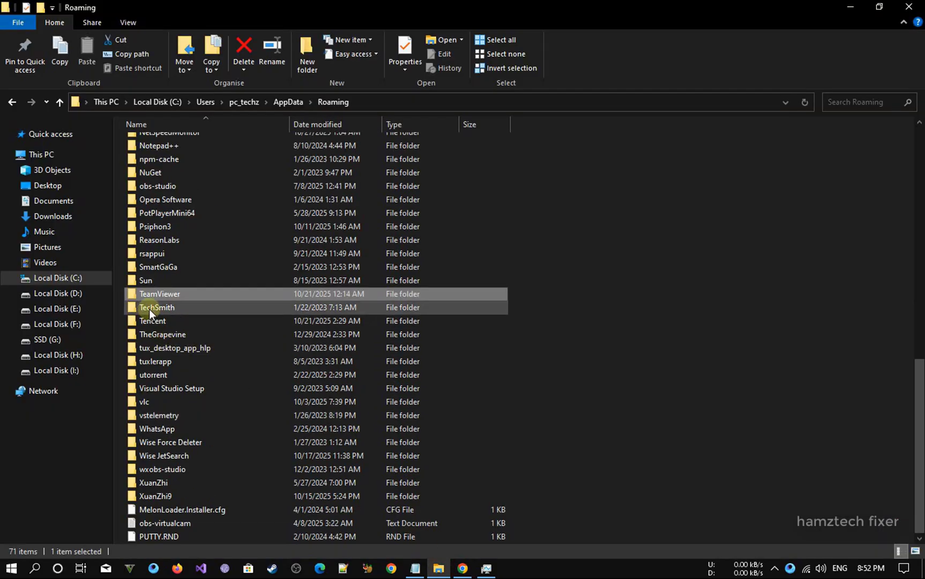
click(155, 321)
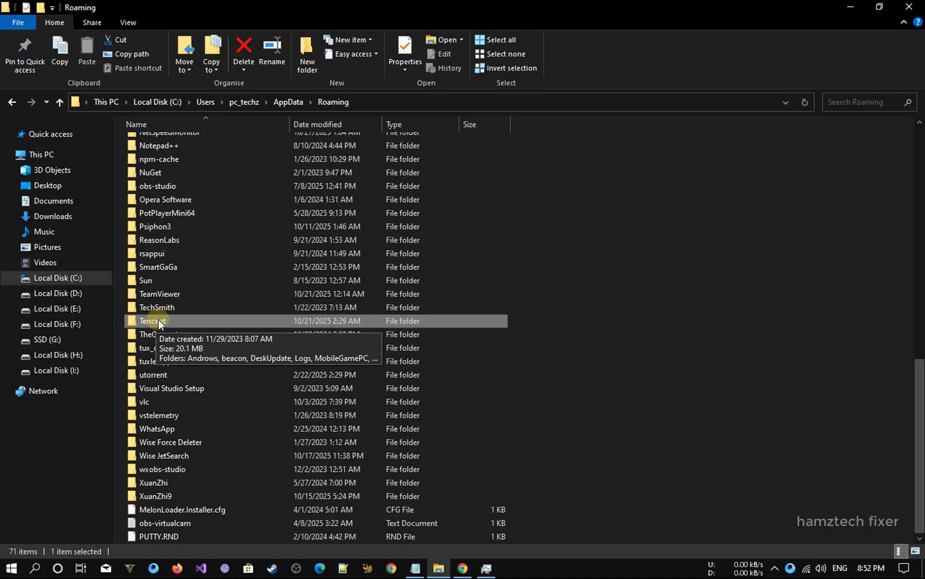
click(364, 102)
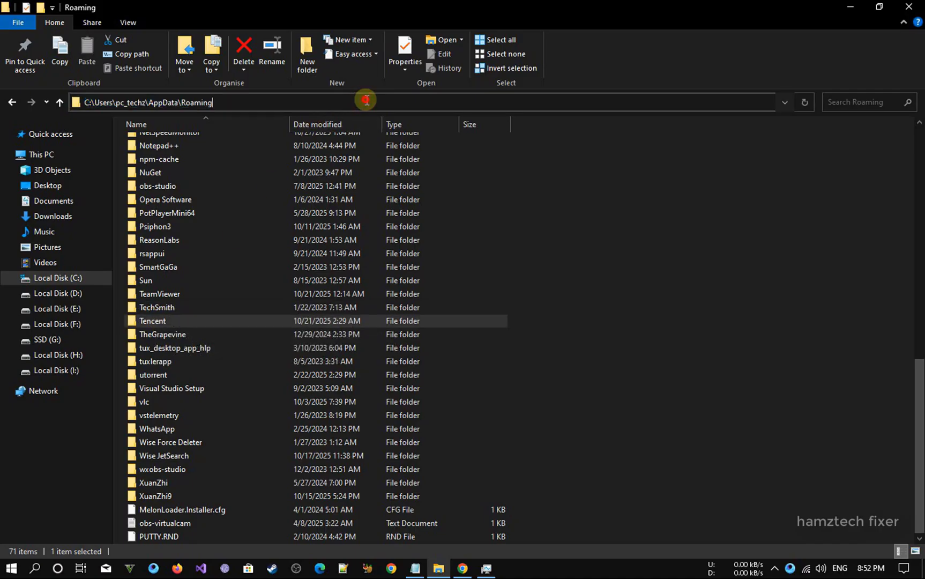
click(70, 124)
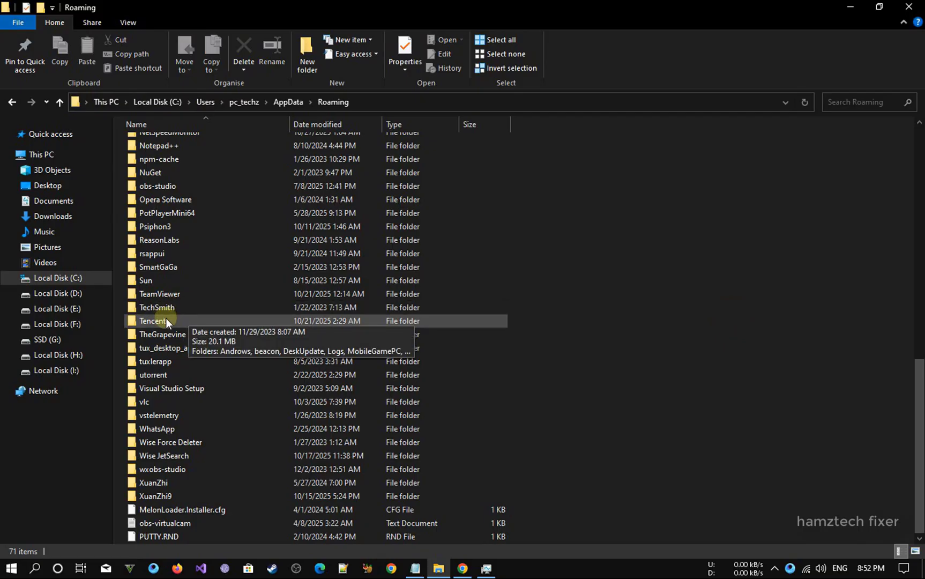
click(166, 319)
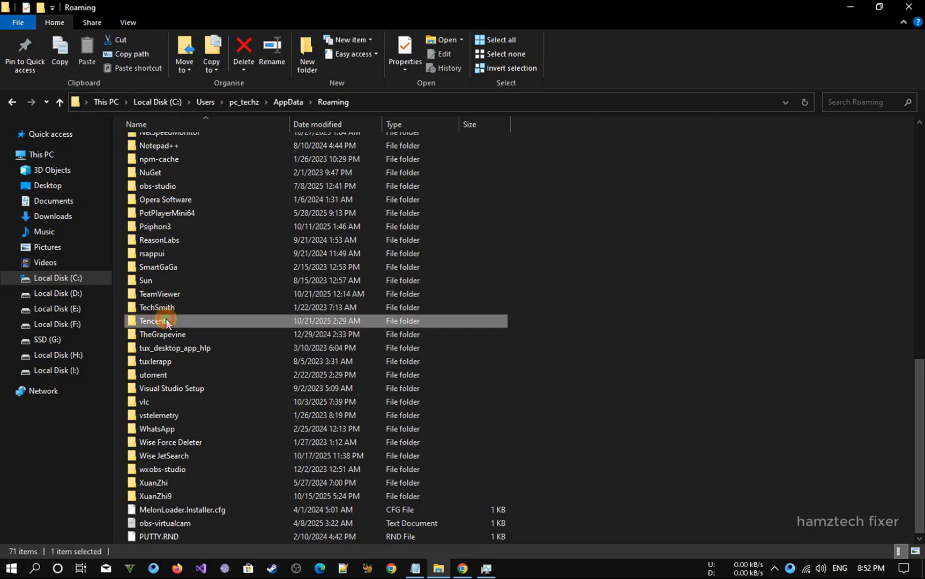
double_click(166, 319)
drag(164, 316, 157, 74)
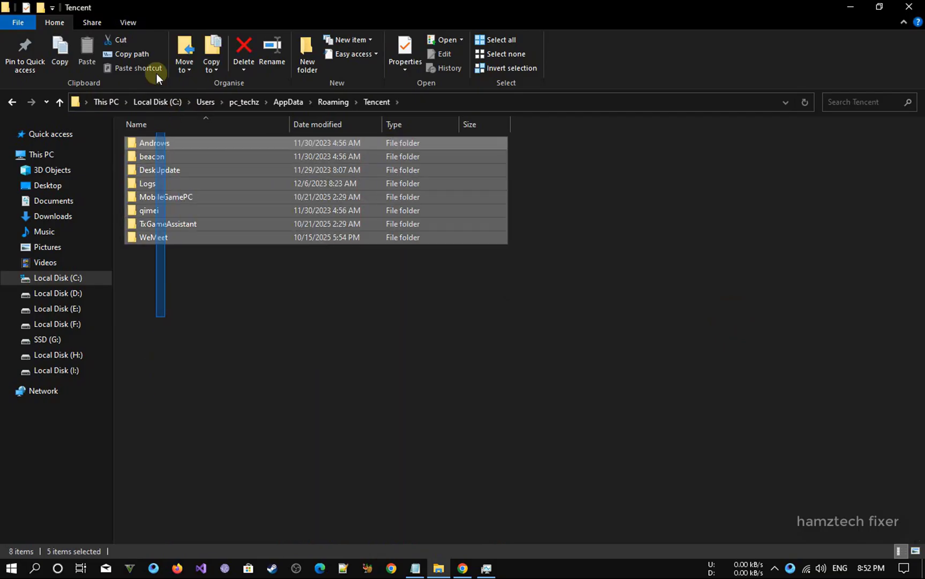
click(209, 333)
- Return to Roaming and permanently delete the Tencent folder
key(alt+Left)
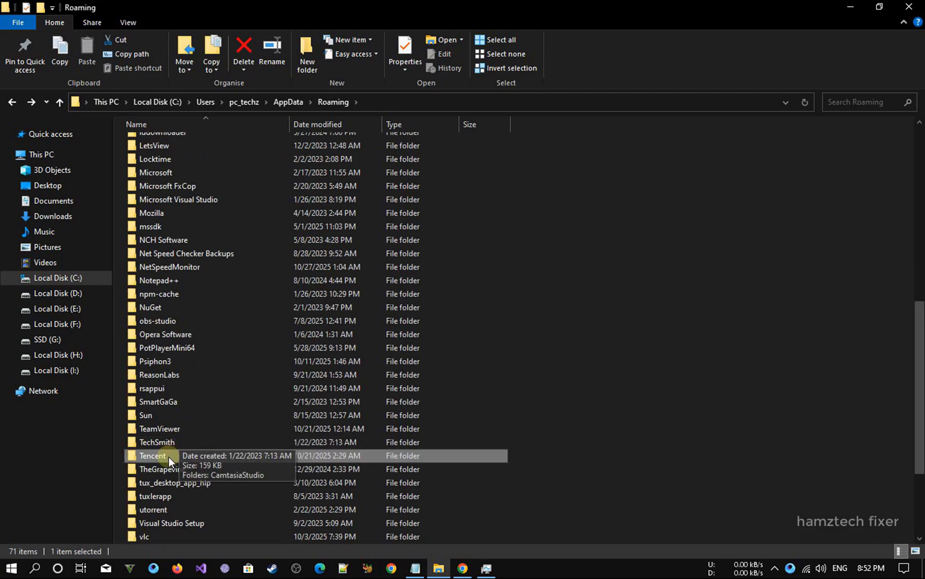
click(164, 455)
key(Delete)
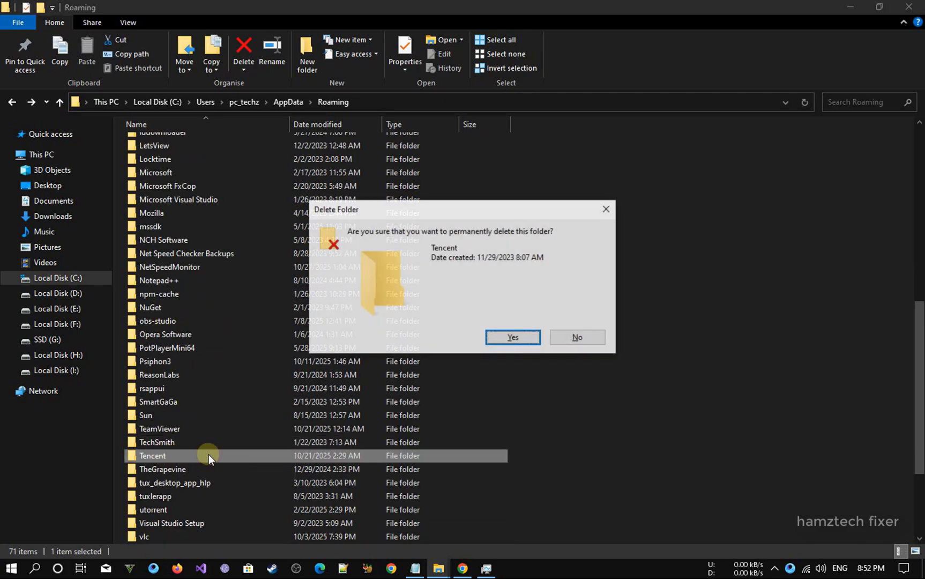
key(Return)
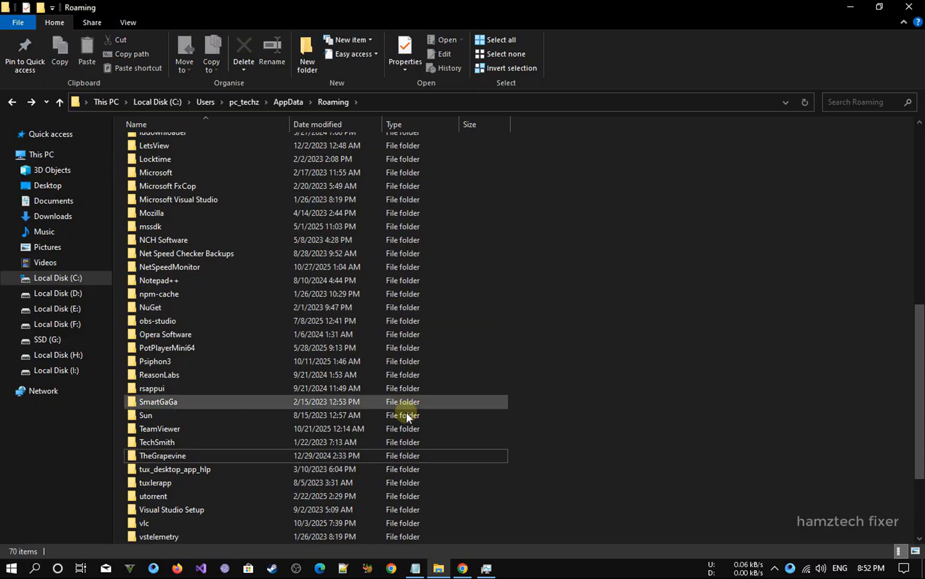
- Copy the AppData\Local\Temp path from the guide and open it in Explorer
click(462, 566)
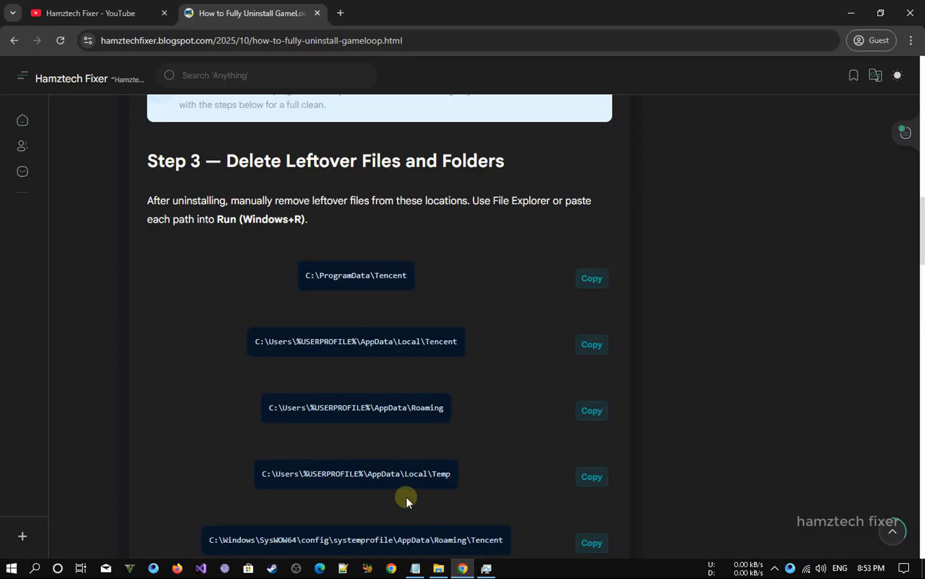
scroll(340, 416, down, 2)
click(447, 343)
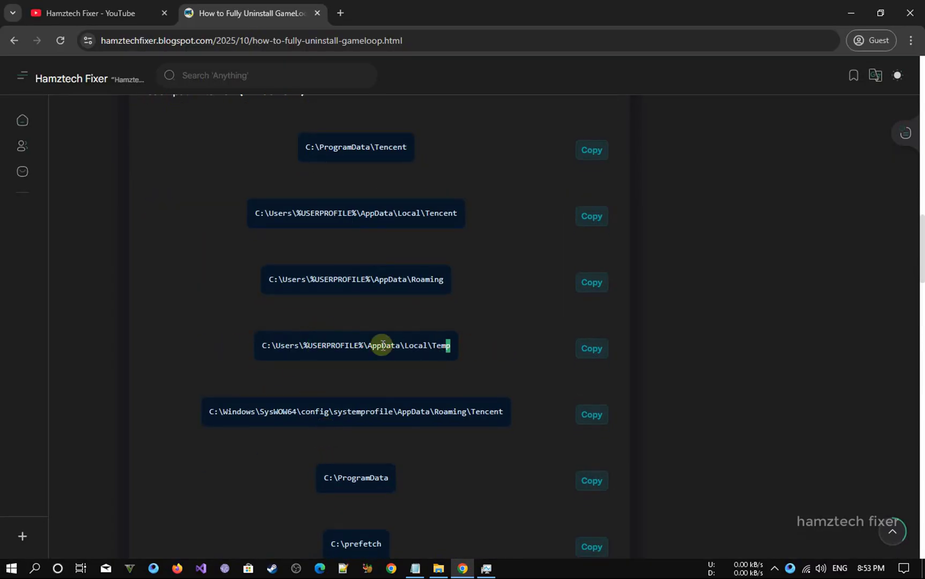
click(439, 567)
click(376, 100)
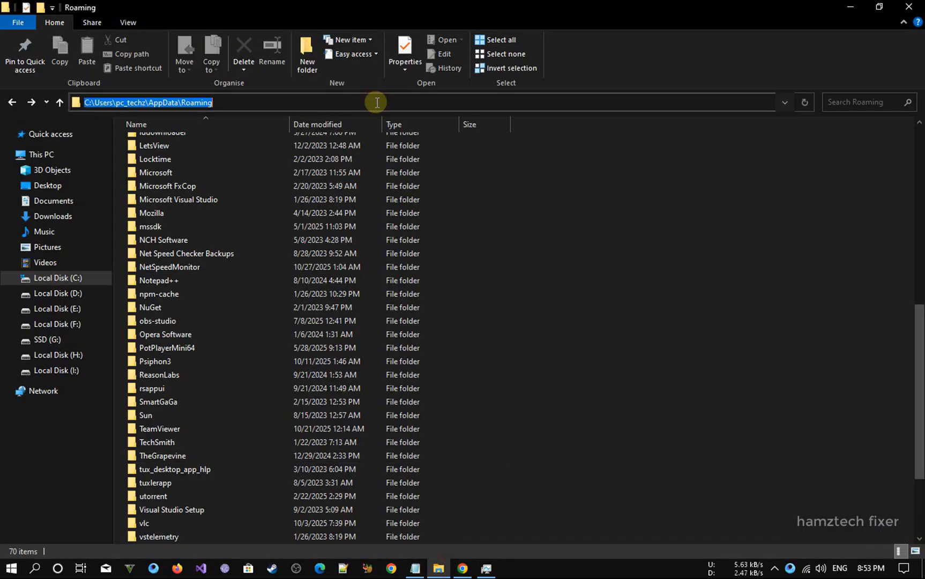
key(ctrl+v)
key(Return)
- Select all files in Temp and permanently delete them
scroll(397, 250, down, 20)
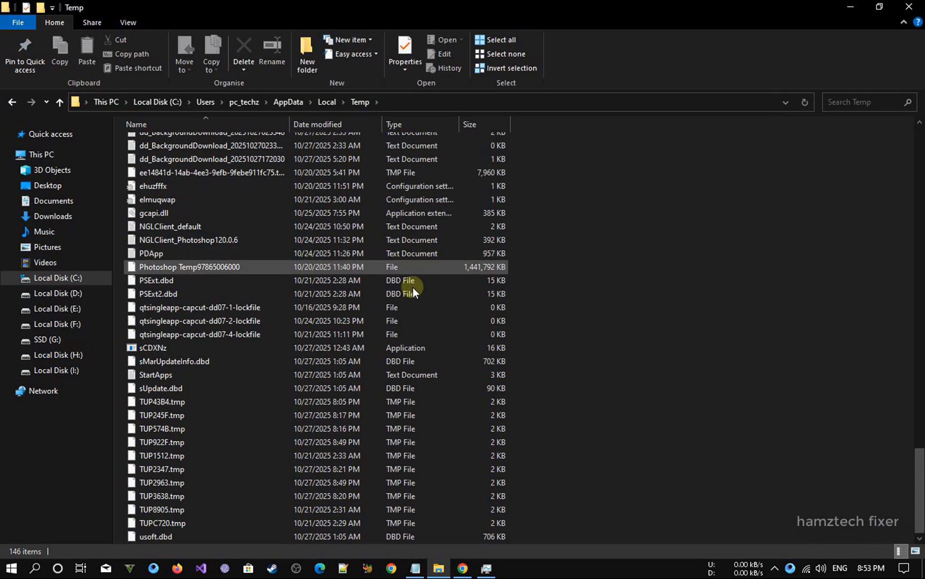
scroll(825, 207, up, 20)
text(tup2)
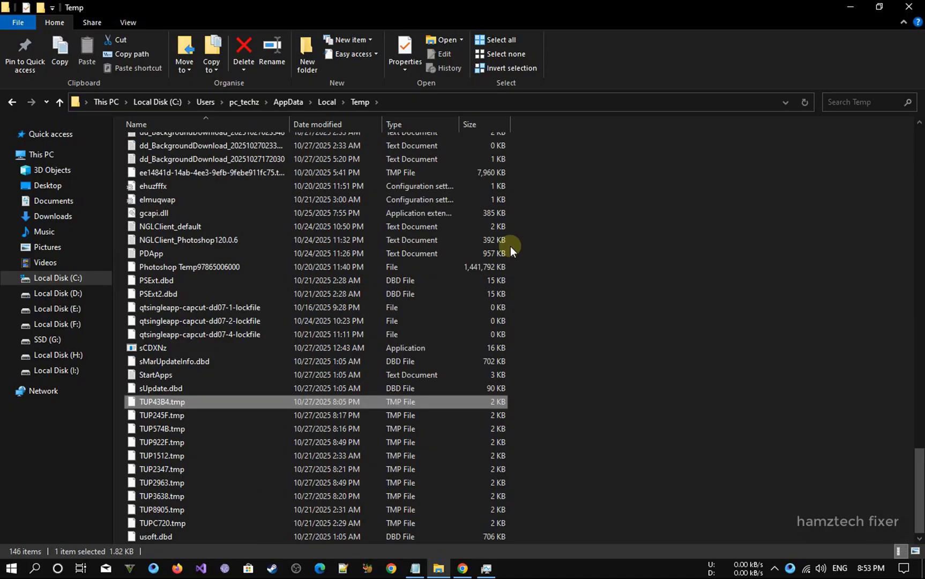
key(ctrl+a)
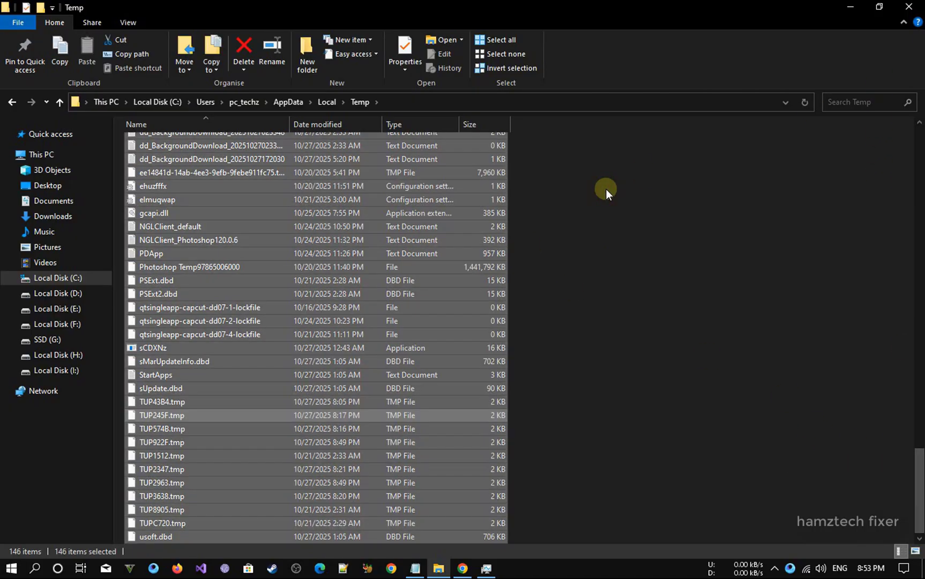
key(shift+Delete)
key(Return)
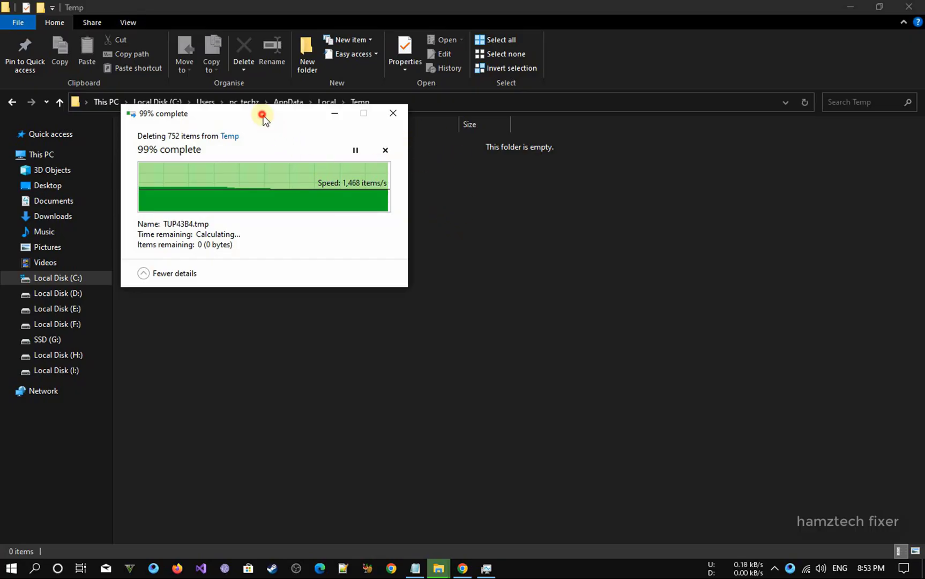
drag(263, 117, 294, 188)
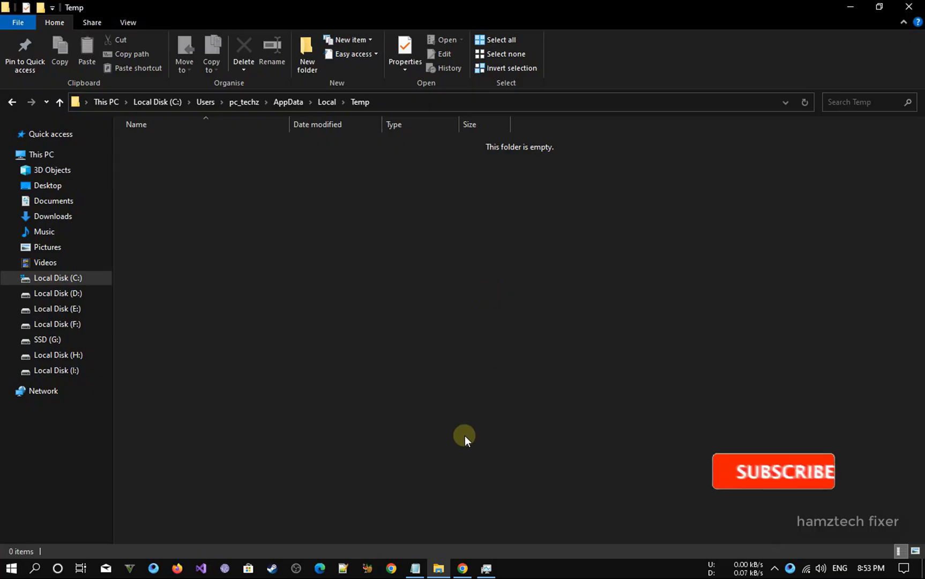
- Open C:\ProgramData from the guide's path and check its T folders for Tencent
click(462, 568)
scroll(362, 464, down, 1)
scroll(363, 464, down, 2)
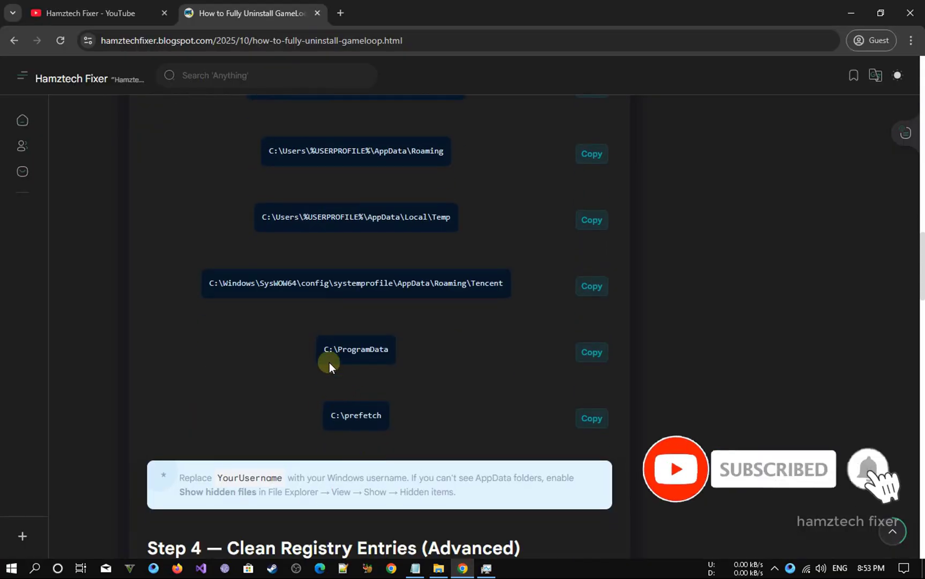
click(356, 348)
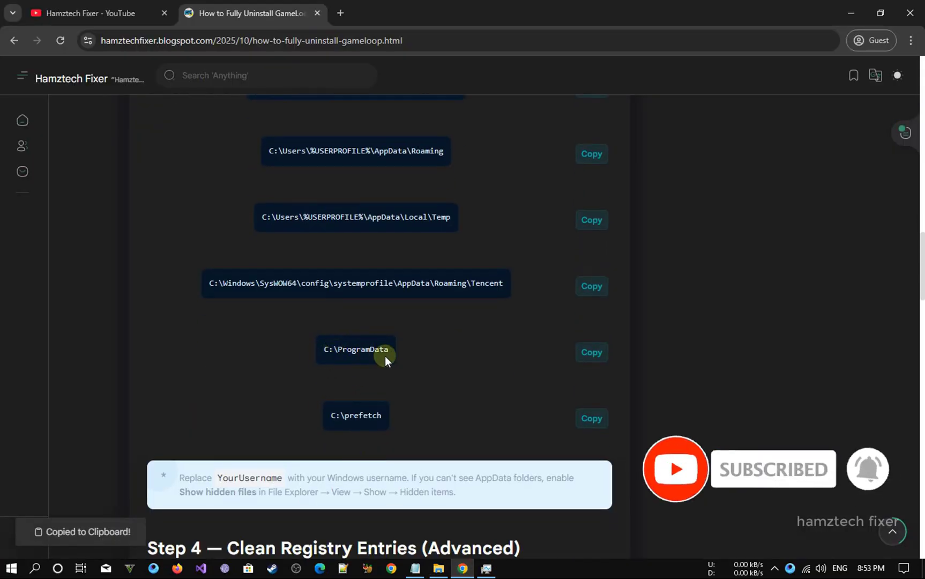
key(alt+Tab)
click(408, 100)
right_click(404, 100)
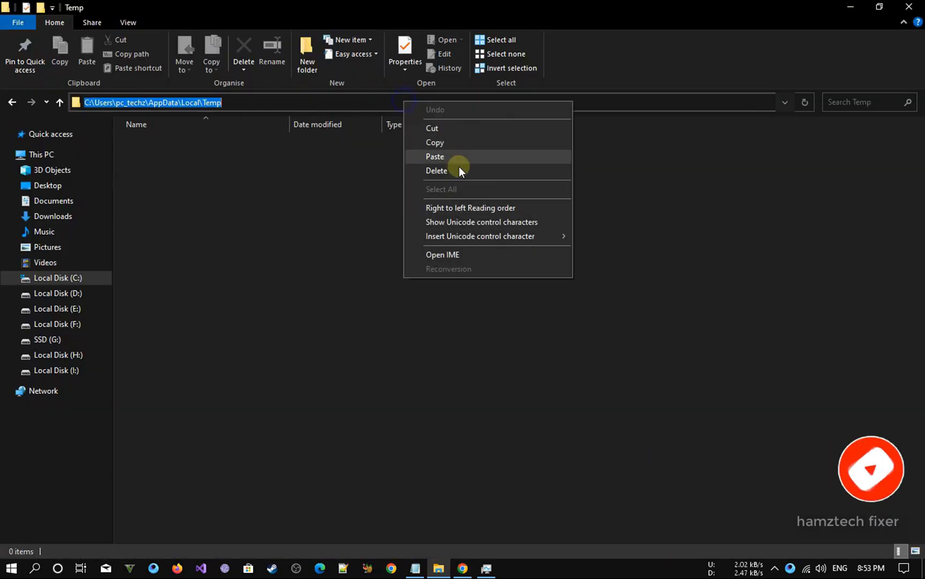
click(439, 157)
key(Return)
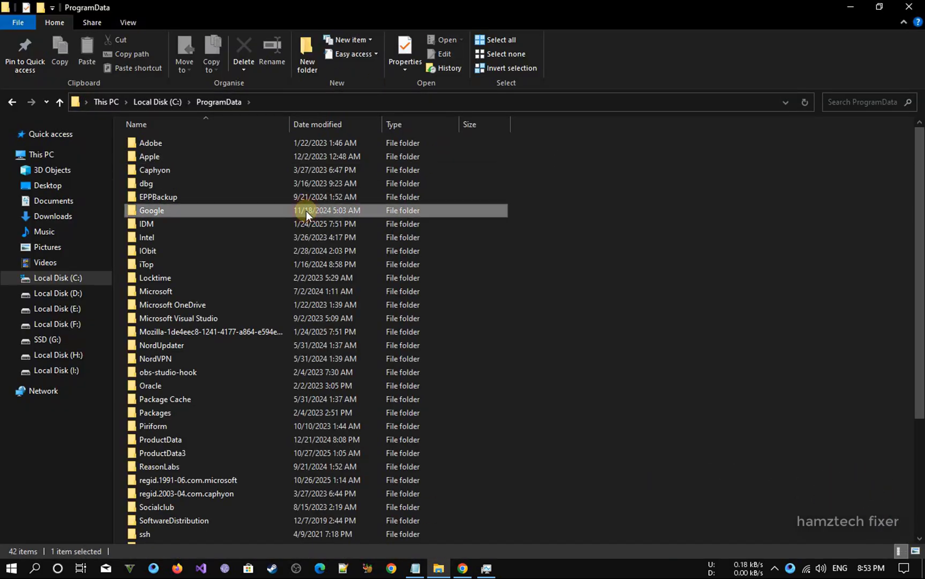
key(t)
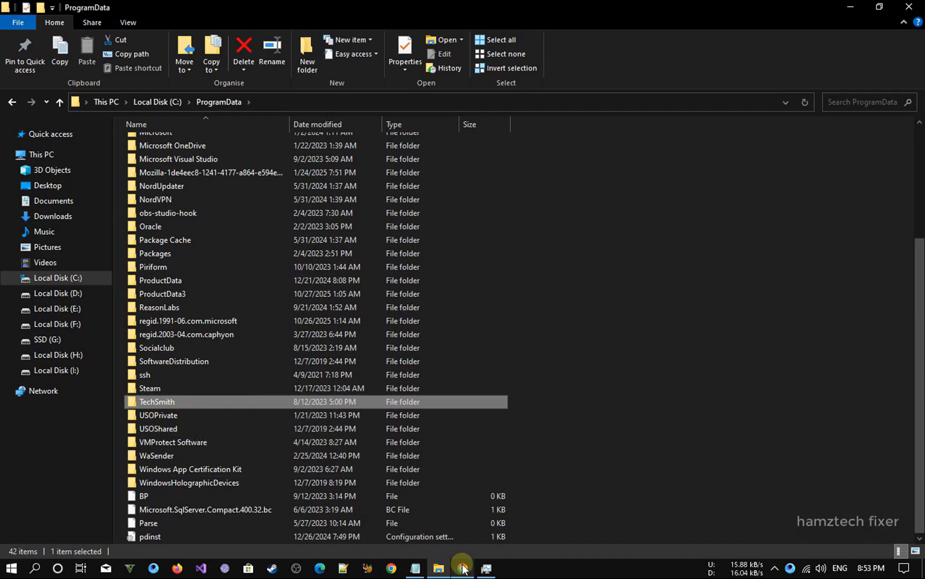
- Return to the guide and scroll to the C:\prefetch entry
key(alt+Tab)
scroll(283, 348, up, 5)
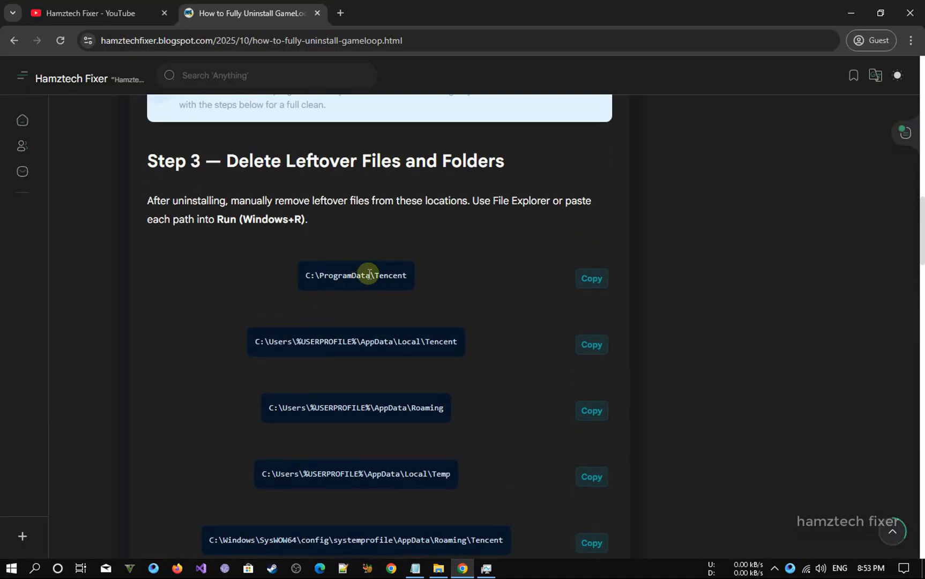
scroll(368, 276, down, 2)
scroll(337, 276, up, 2)
scroll(332, 421, down, 4)
- Open the Prefetch folder by running 'prefetch' from the Win+R box
click(358, 418)
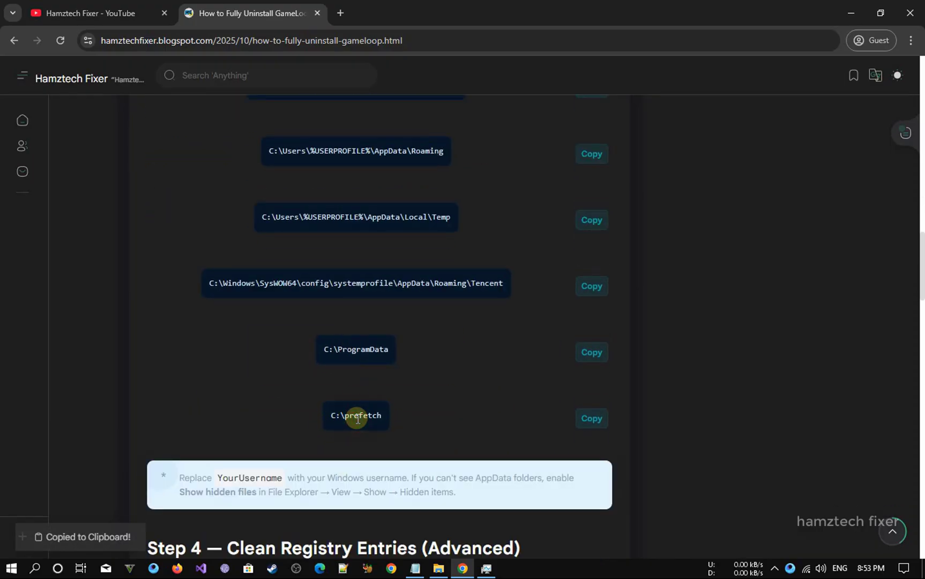
key(super+r)
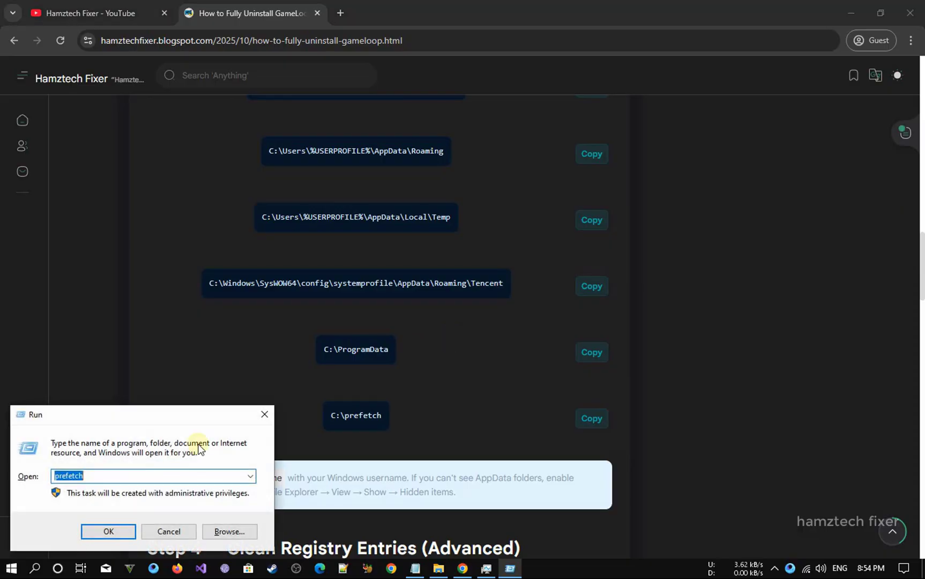
click(97, 471)
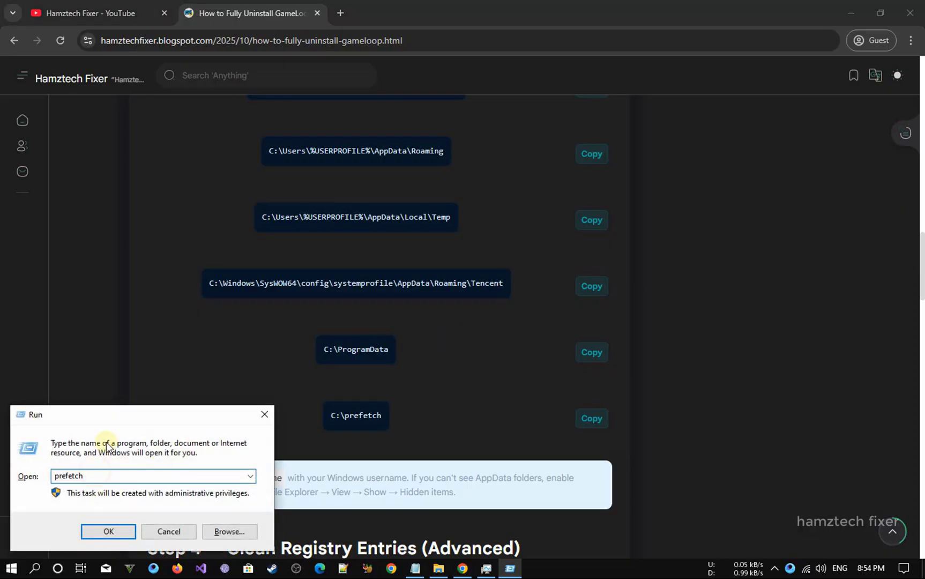
drag(109, 421, 187, 153)
drag(344, 411, 375, 415)
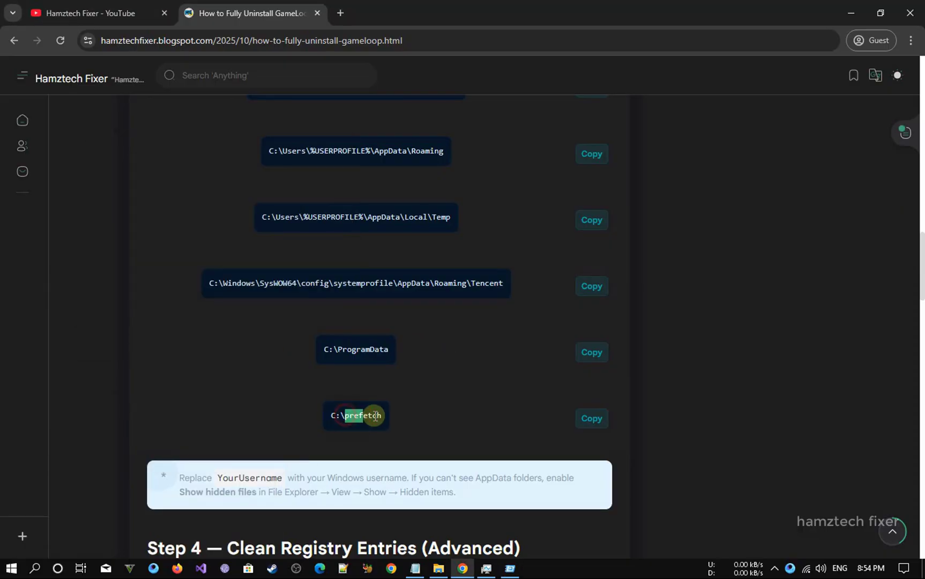
right_click(369, 415)
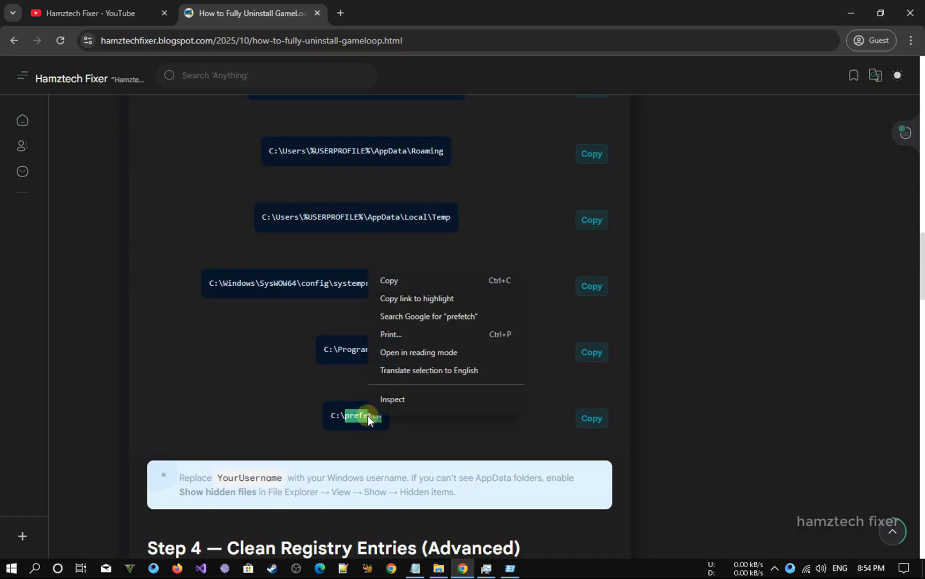
click(405, 286)
click(509, 568)
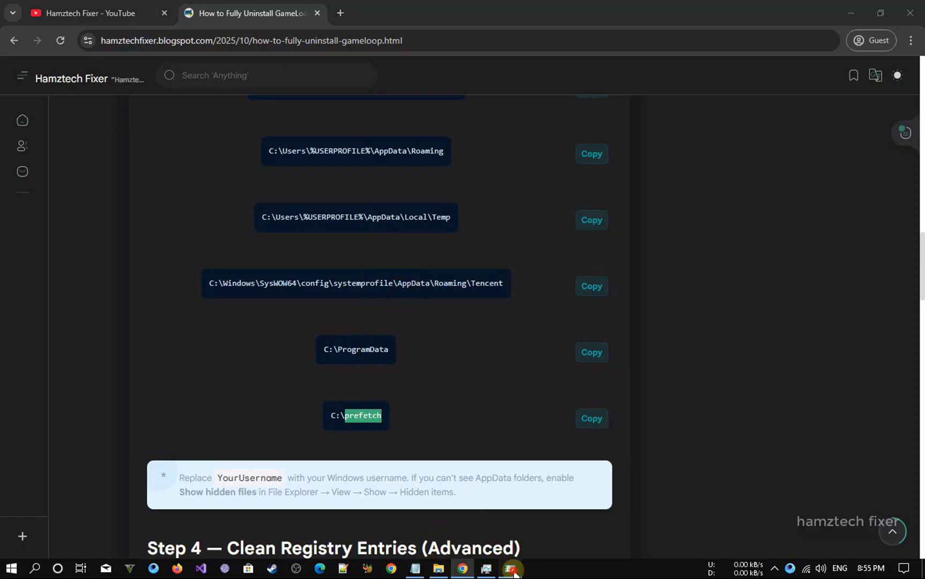
right_click(203, 207)
click(228, 262)
click(184, 260)
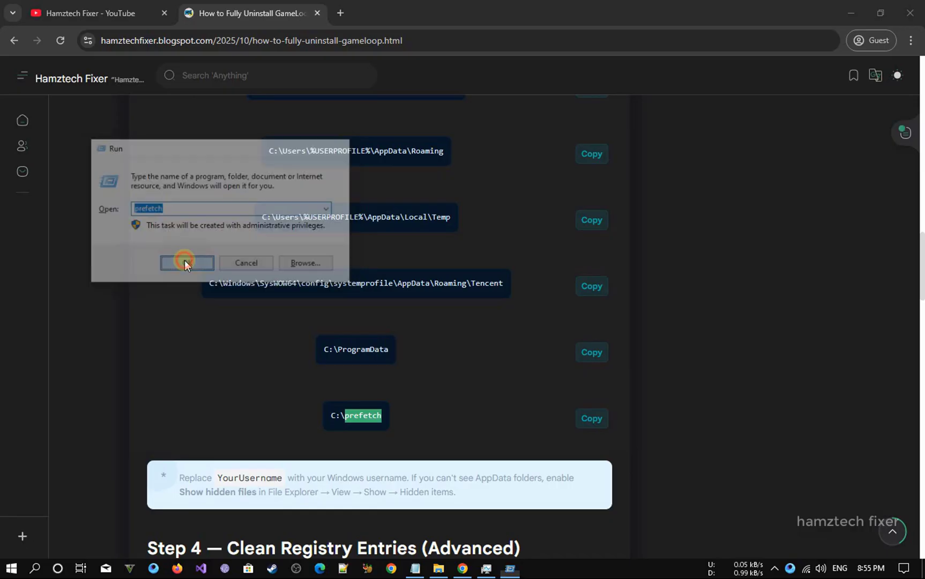
- Permanently delete both Prefetch items and close the emptied window
drag(315, 313, 319, 220)
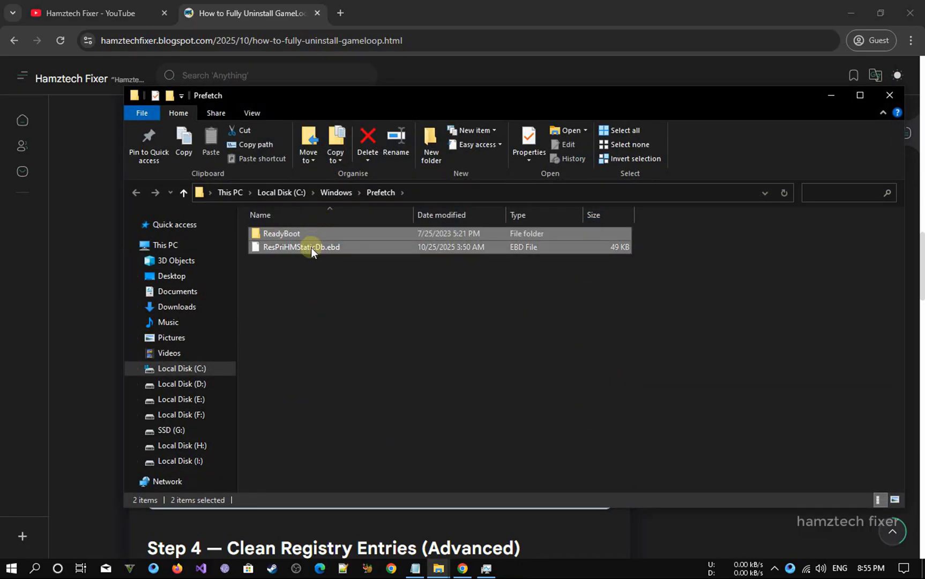
key(shift+Delete)
key(Return)
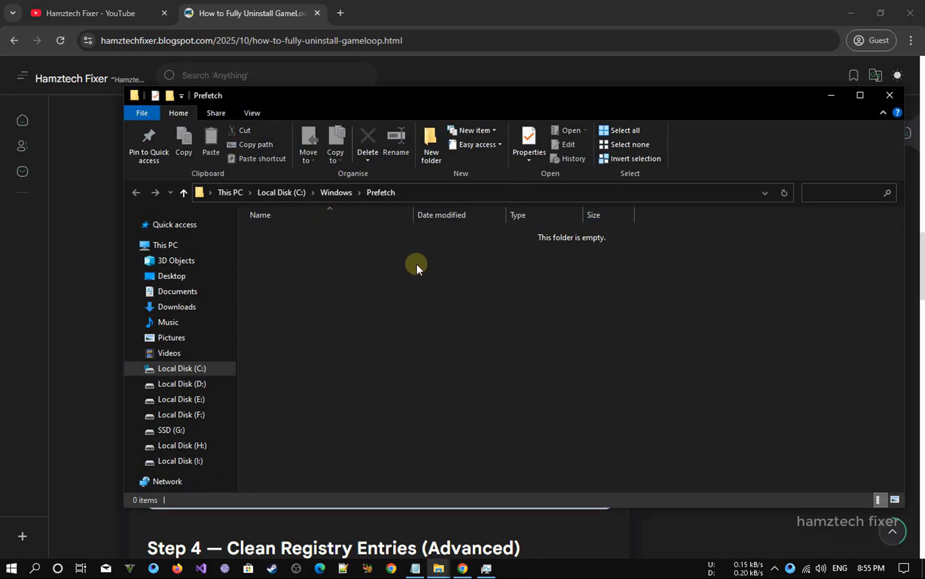
click(886, 97)
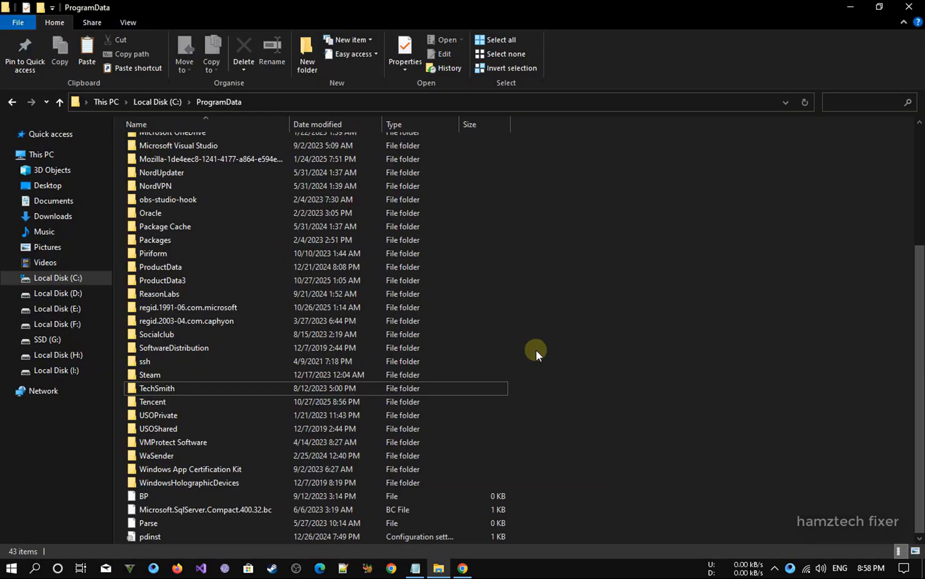
- Search the Start menu for 'gameloop' so the GameLoop app shows as best match
click(11, 568)
text(game)
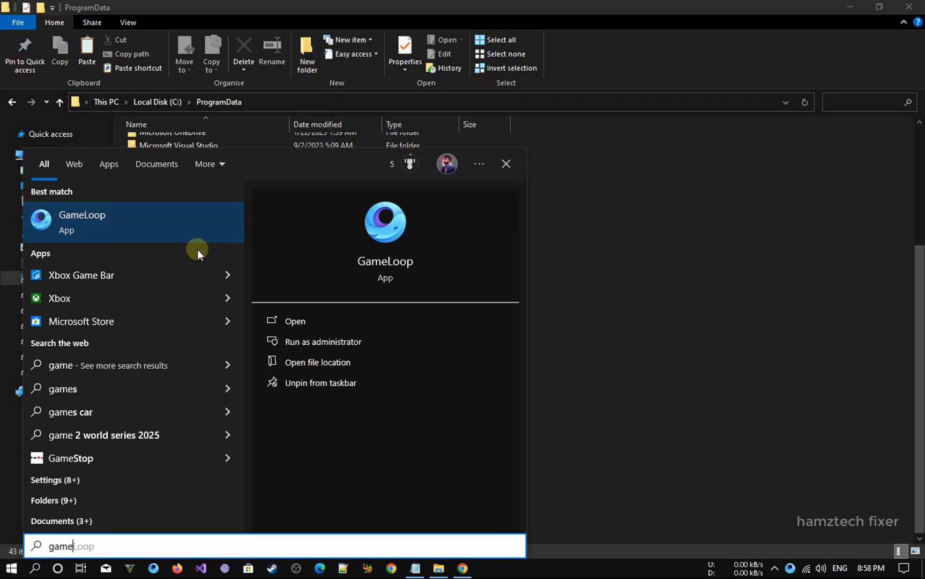
key(Down)
key(Down)
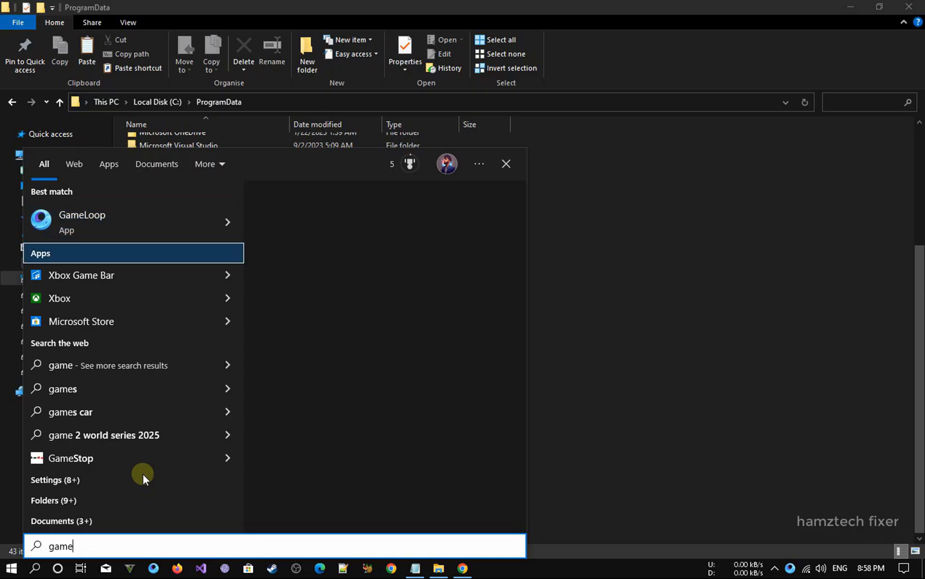
text(lo)
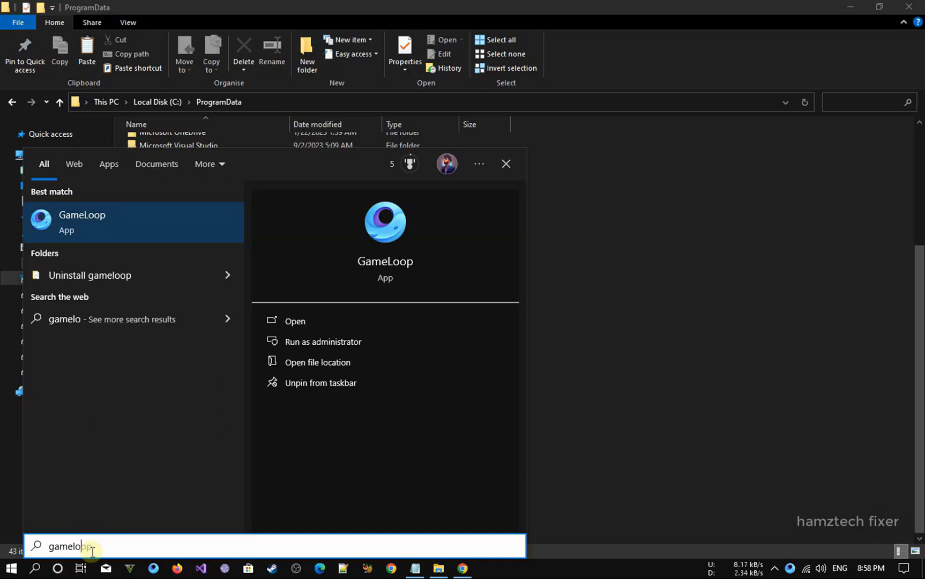
text(op)
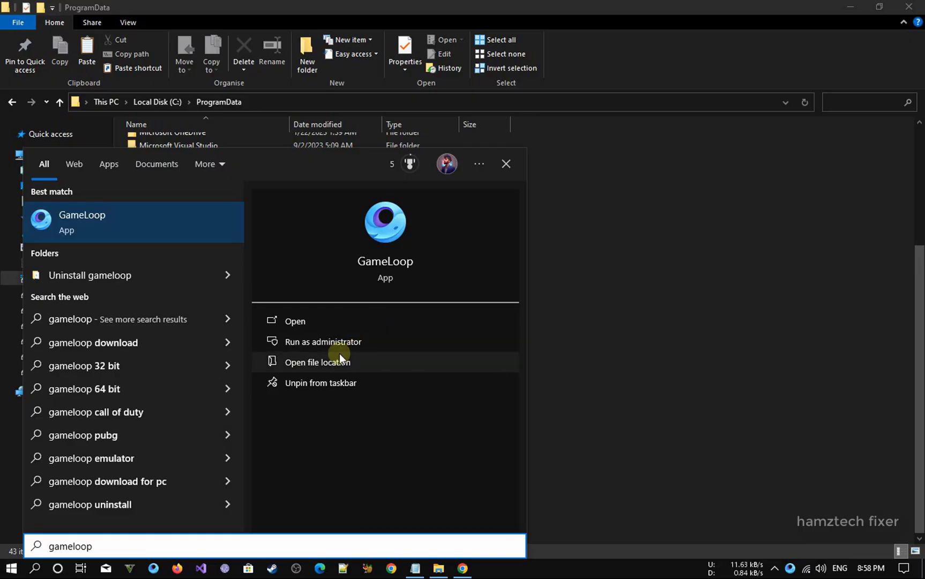
- Open the Gameloop shortcut's target folder, TxGameAssistant\AppMarket on SSD (G:)
click(325, 361)
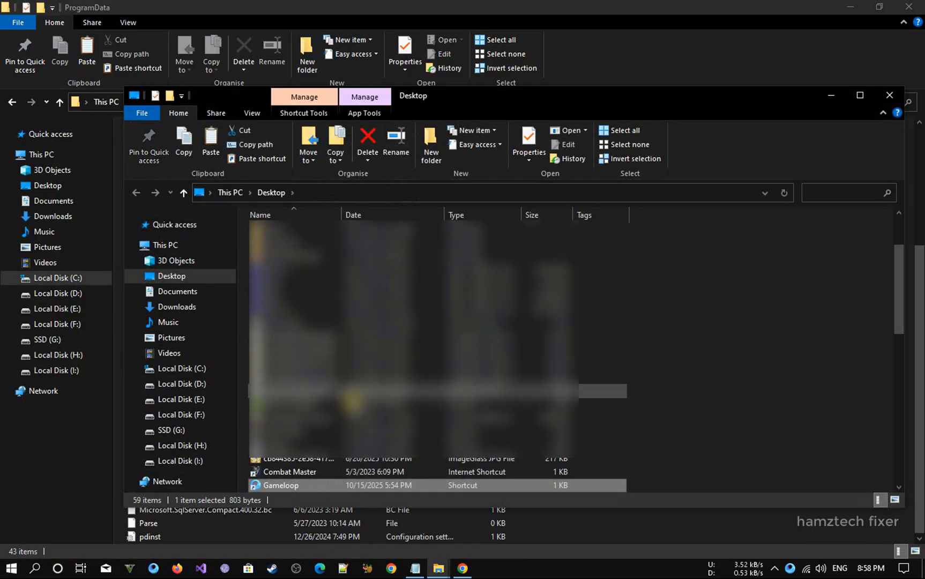
right_click(292, 486)
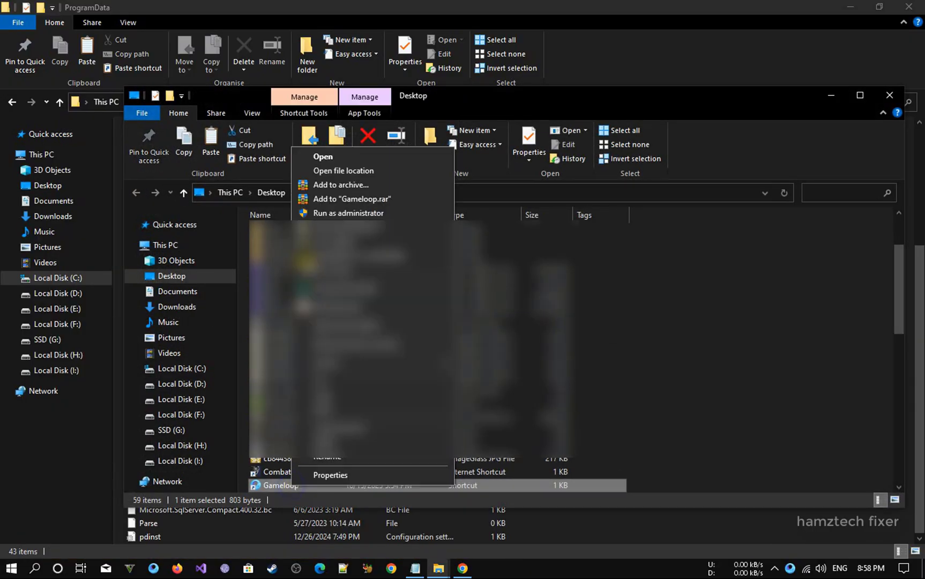
click(325, 173)
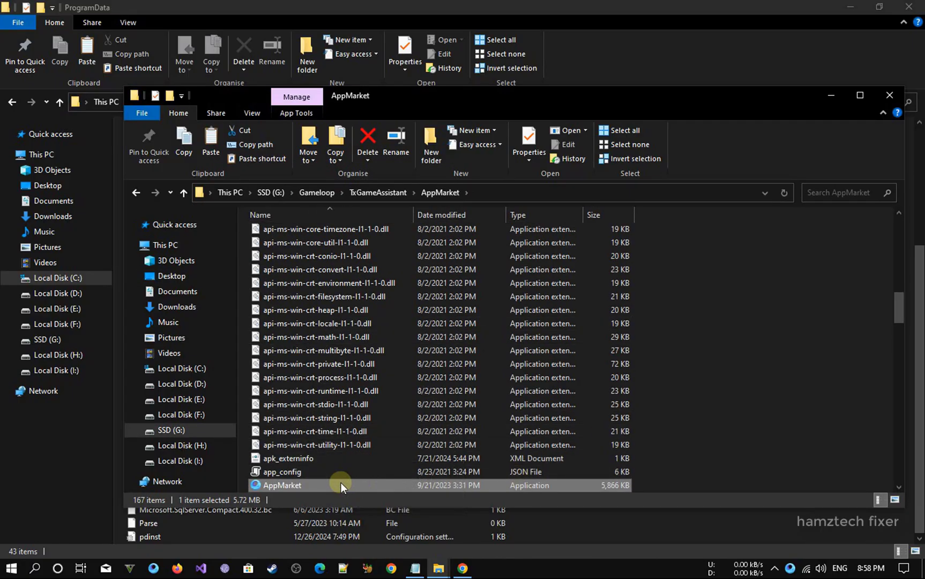
- Try twice to permanently delete the AppMarket application, then cancel because it stays in use
double_click(315, 483)
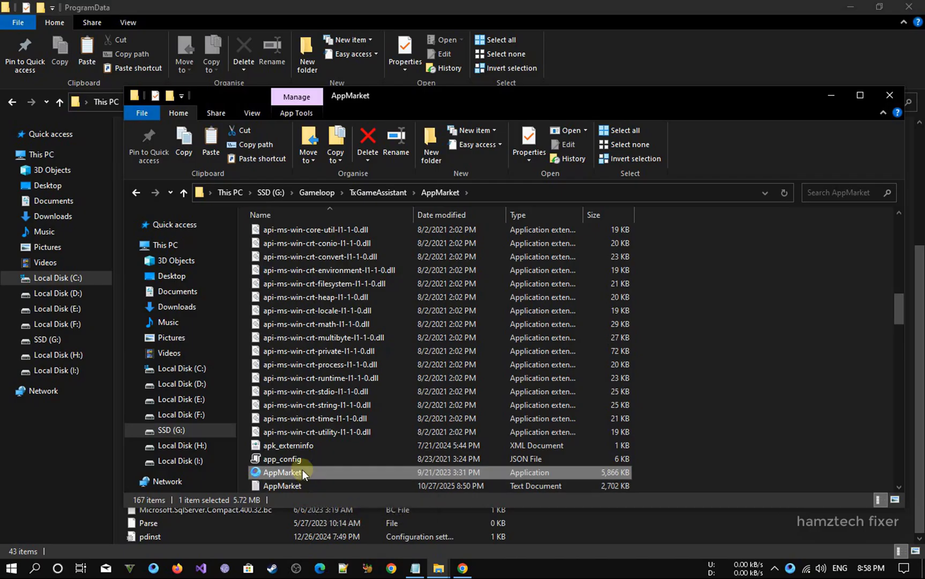
key(shift+Delete)
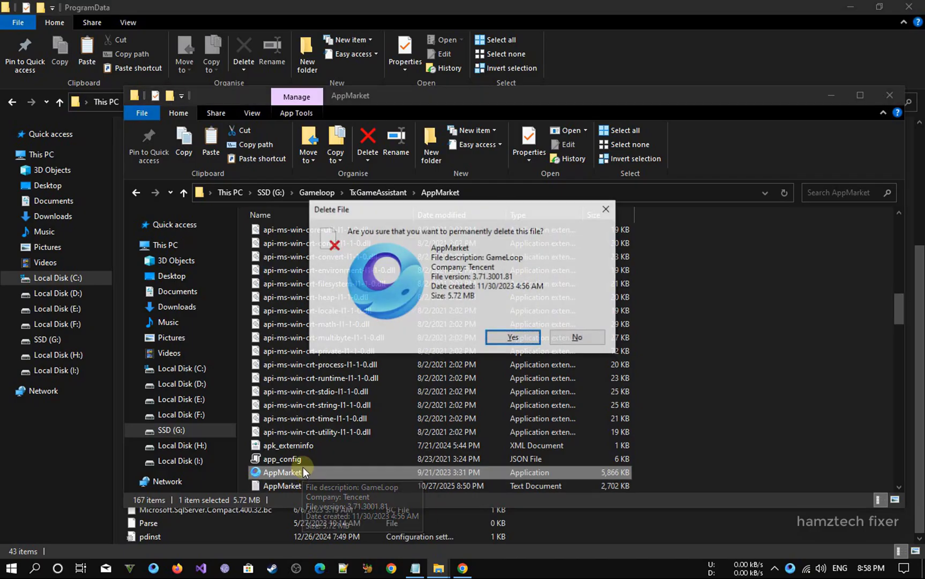
click(509, 334)
click(493, 235)
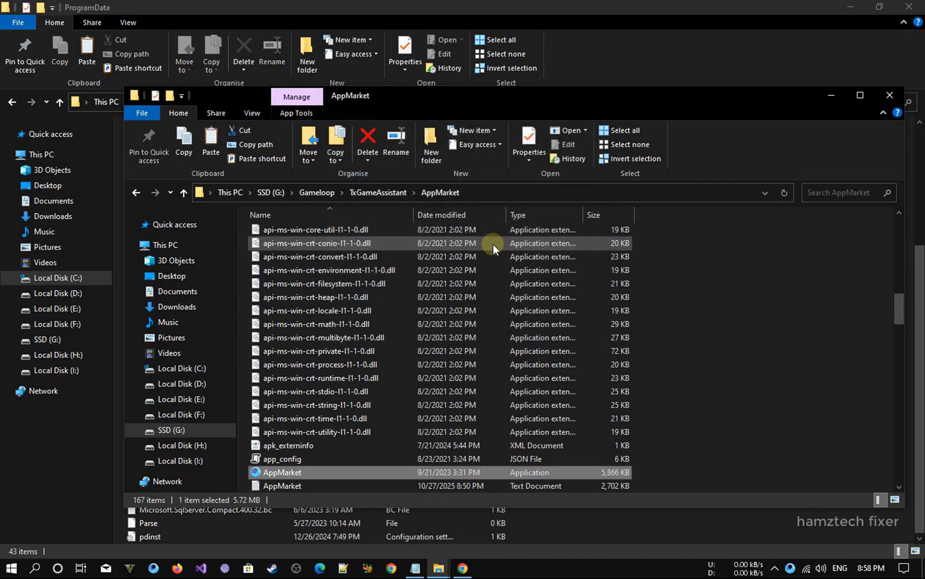
key(shift+Delete)
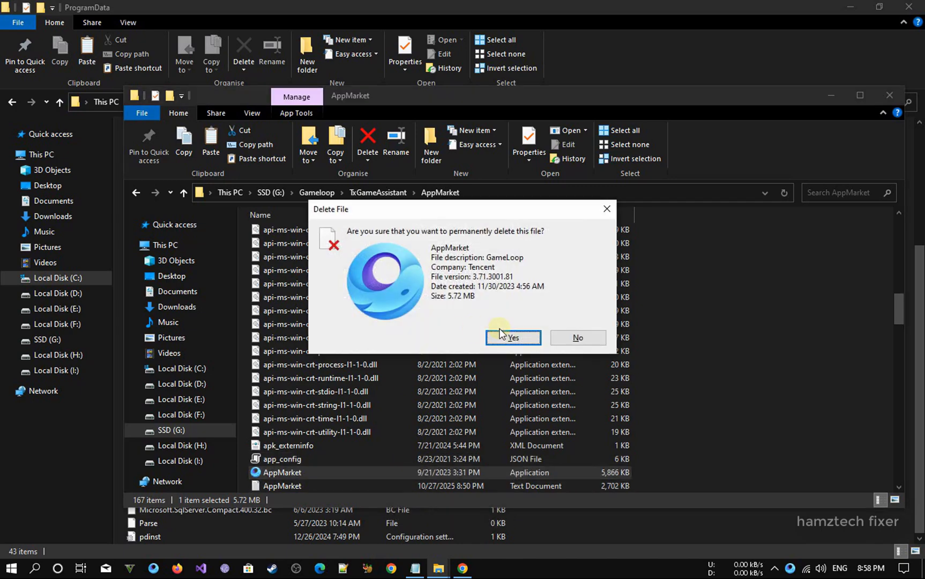
click(507, 334)
click(557, 234)
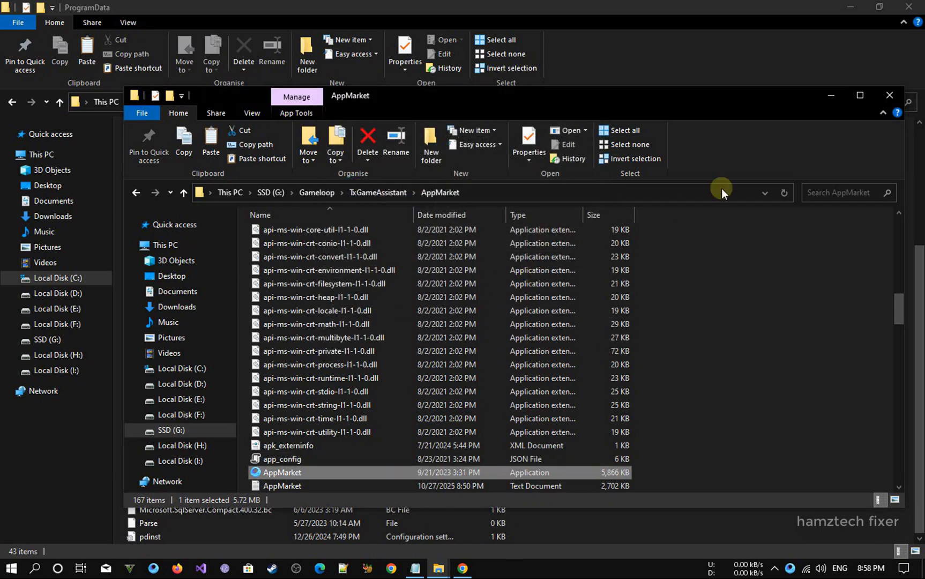
- Return to the blog guide and open its IObit Unlocker download page
click(462, 568)
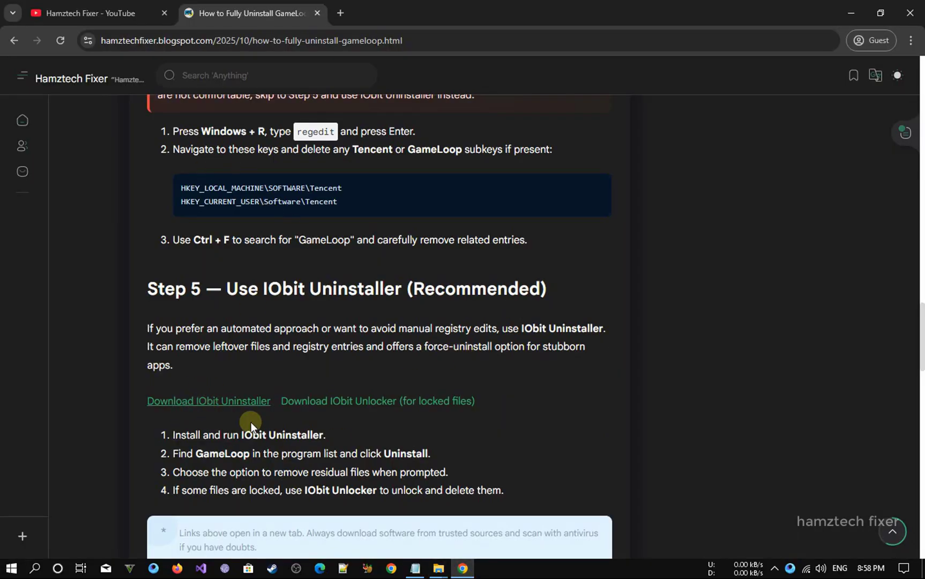
triple_click(496, 400)
click(530, 401)
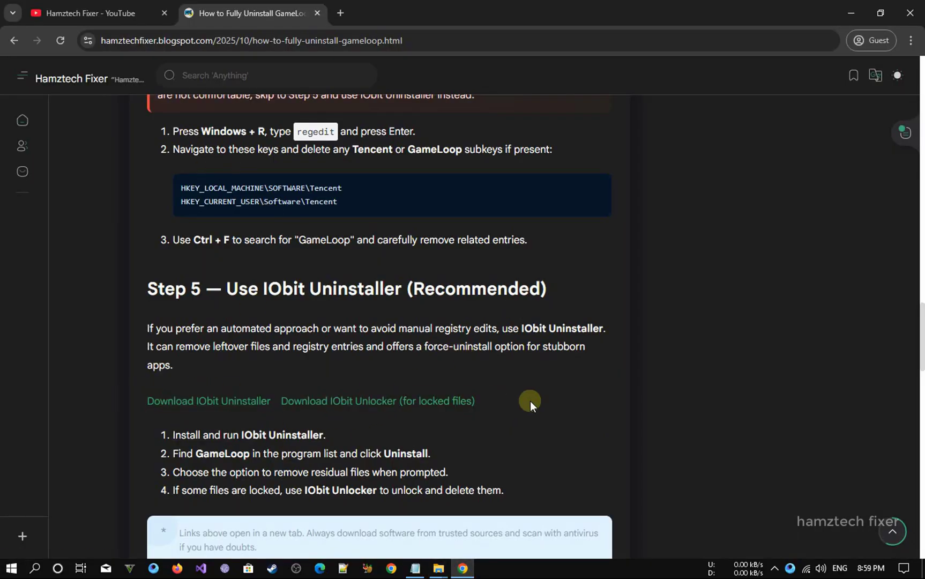
click(452, 401)
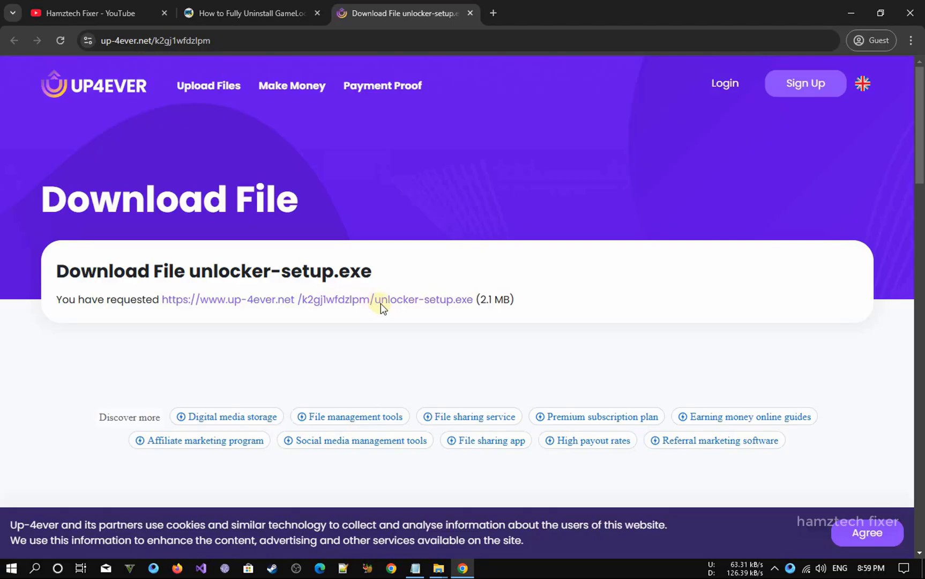
- Choose Free Download, close the ad tab, and reach the unlocker-setup.exe countdown and captcha
scroll(299, 302, down, 7)
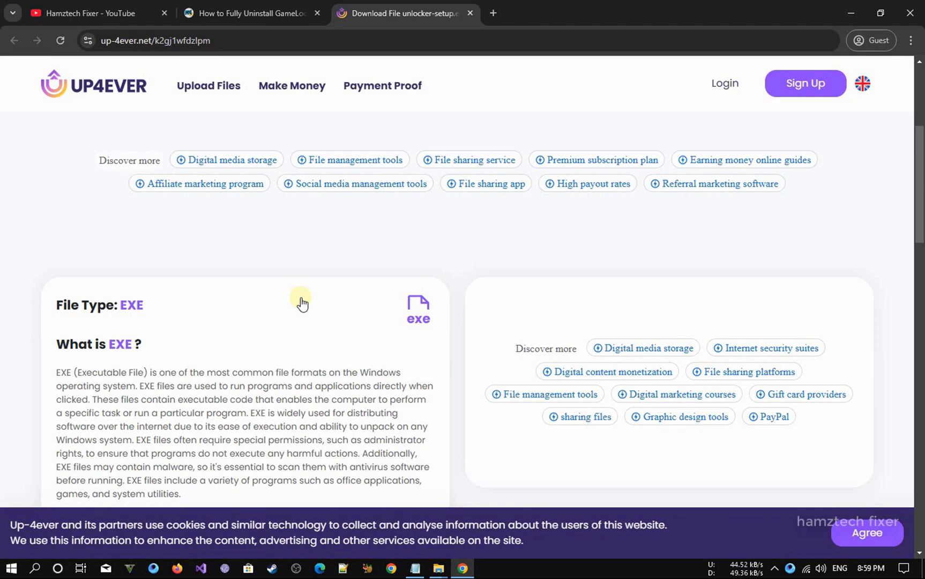
scroll(301, 300, down, 10)
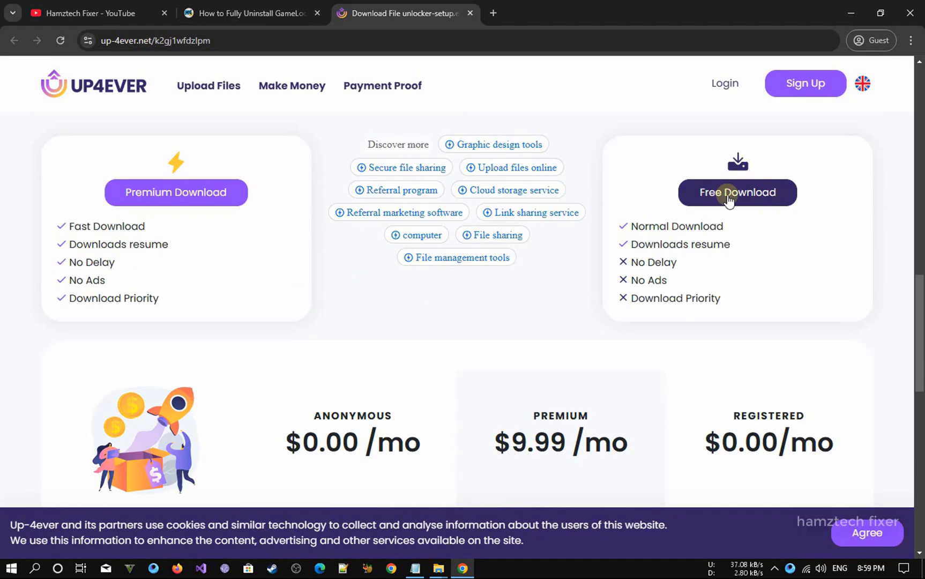
click(726, 192)
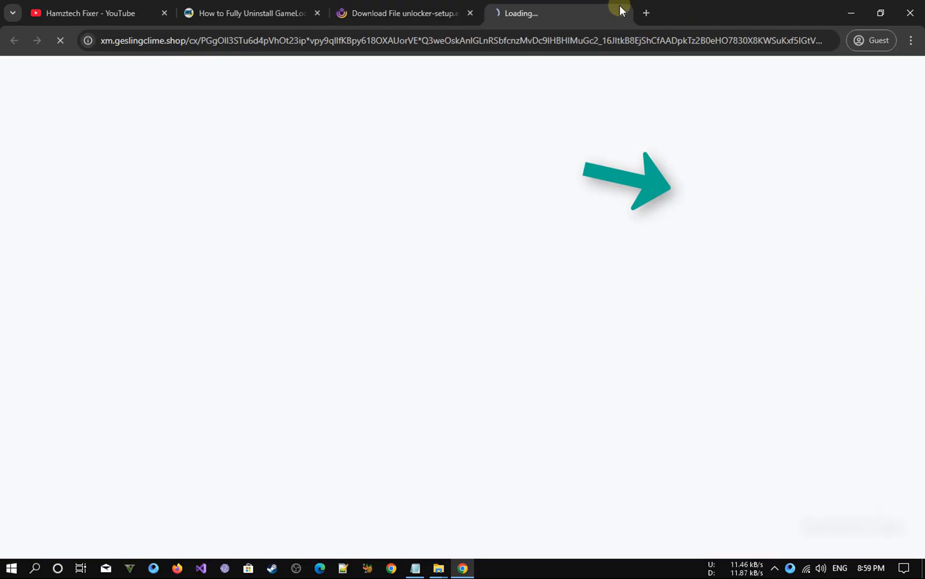
click(620, 12)
scroll(646, 160, up, 15)
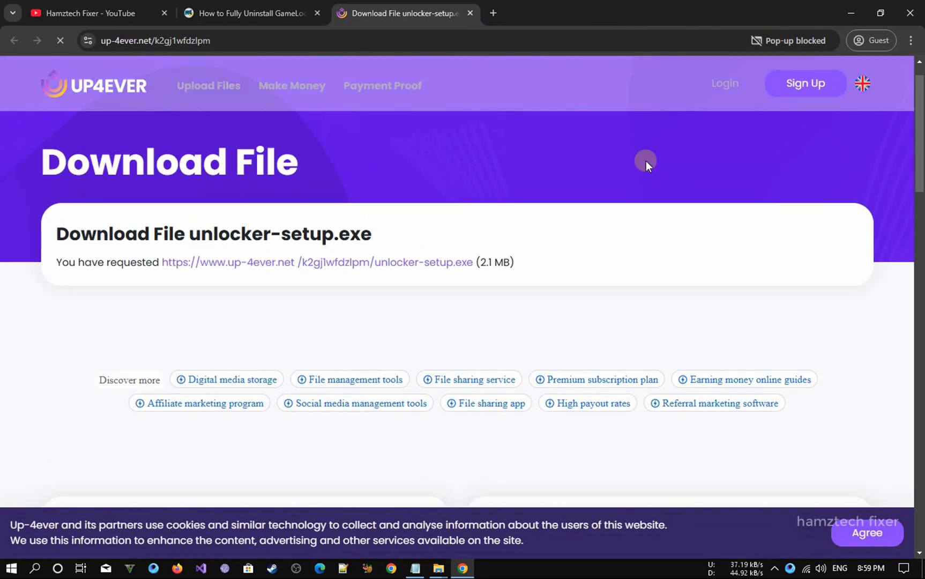
scroll(448, 275, down, 10)
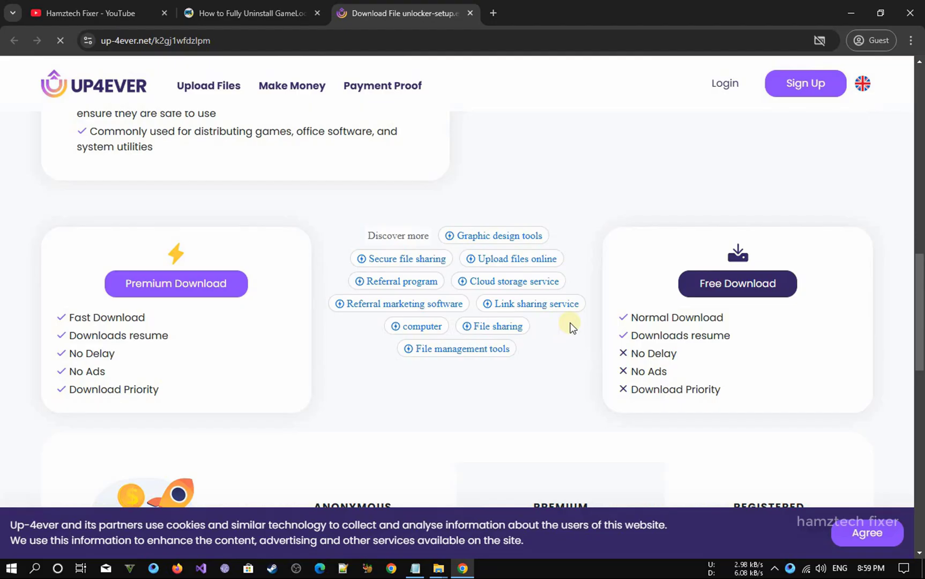
click(722, 292)
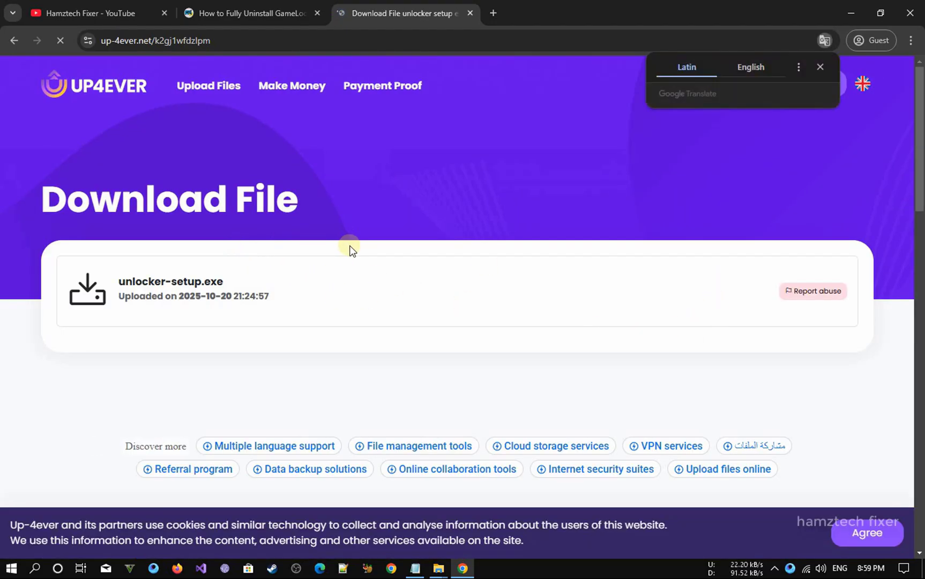
scroll(412, 289, down, 8)
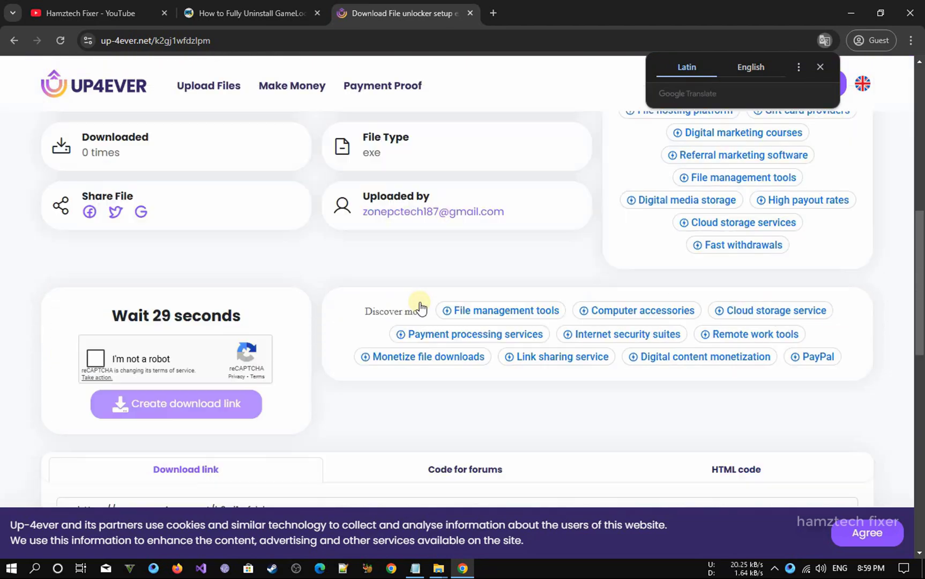
scroll(375, 294, up, 8)
scroll(461, 260, down, 8)
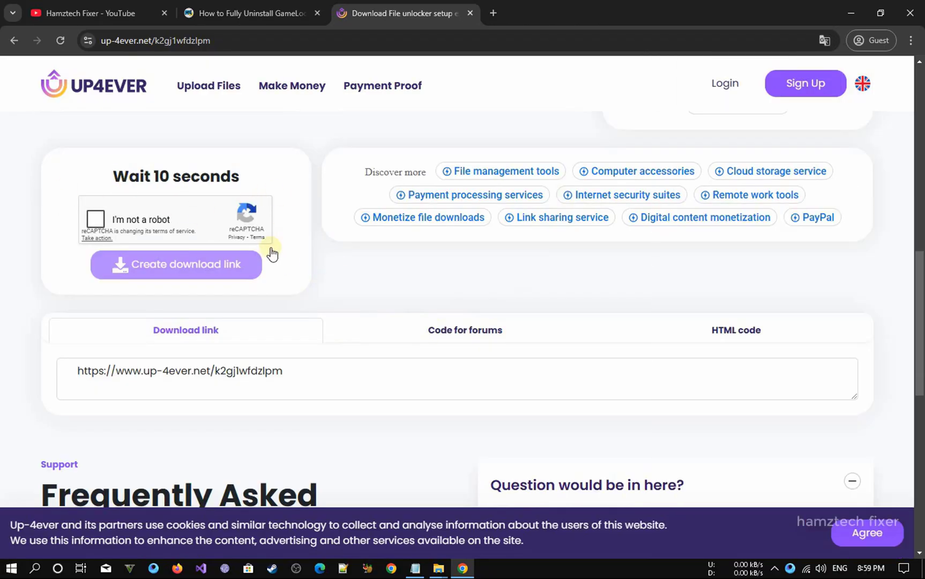
- Close the extra ad tabs and return to the unlocker download tab
click(122, 221)
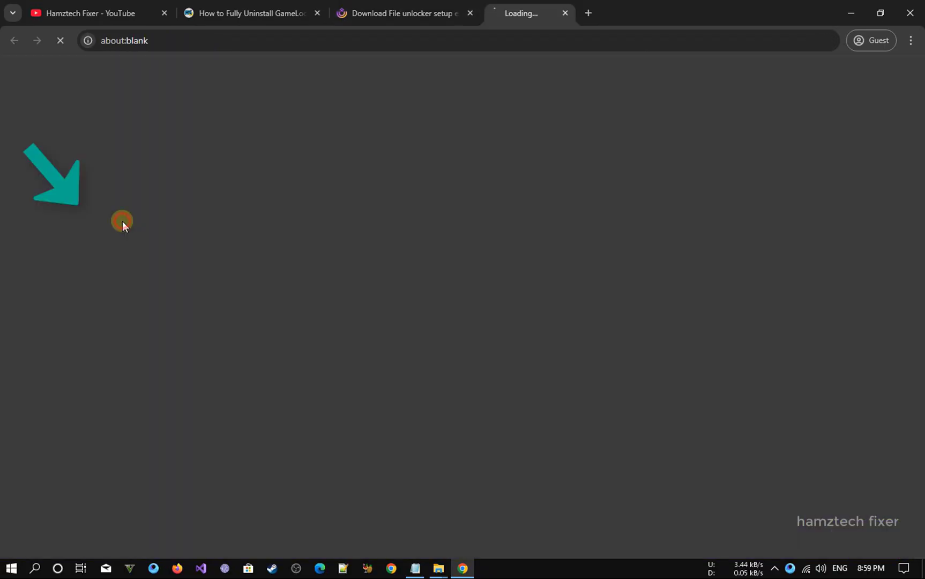
click(432, 7)
right_click(424, 7)
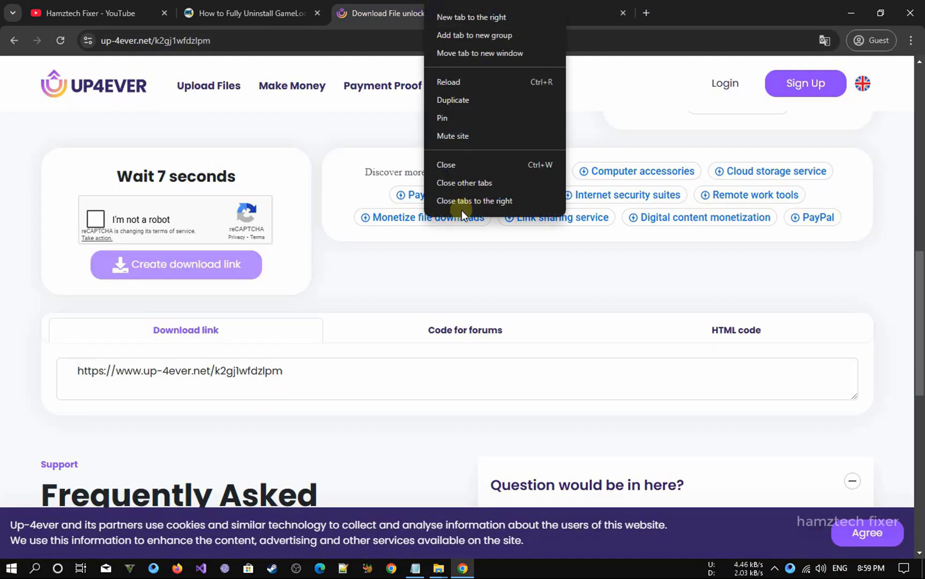
click(452, 203)
click(124, 219)
click(356, 6)
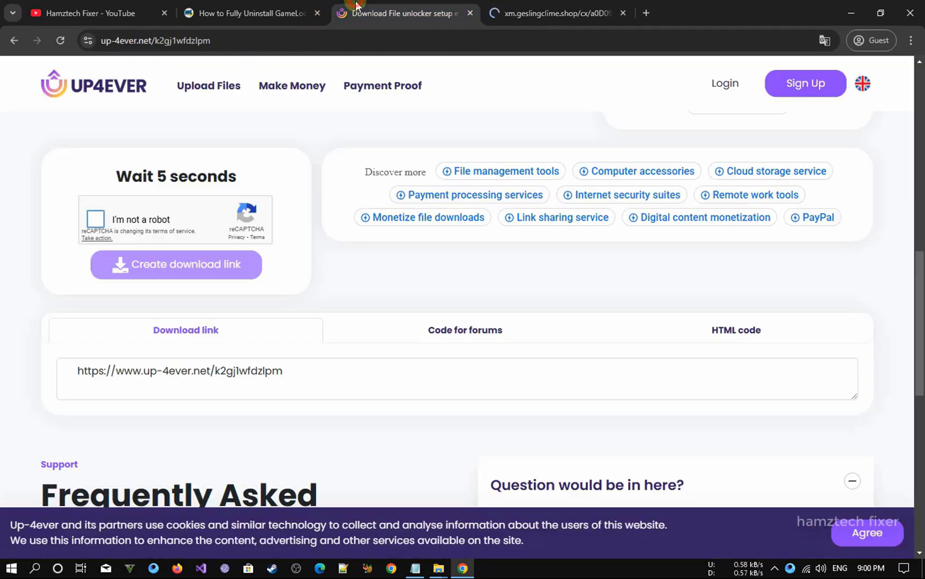
click(622, 12)
- Tick the reCAPTCHA, create the download link and start downloading unlocker-setup.exe
click(95, 219)
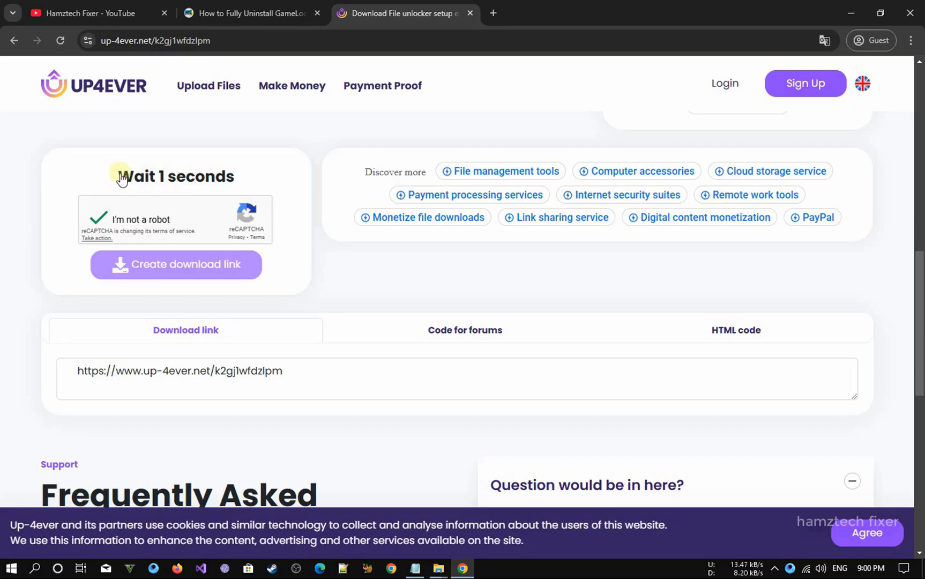
click(200, 269)
click(258, 247)
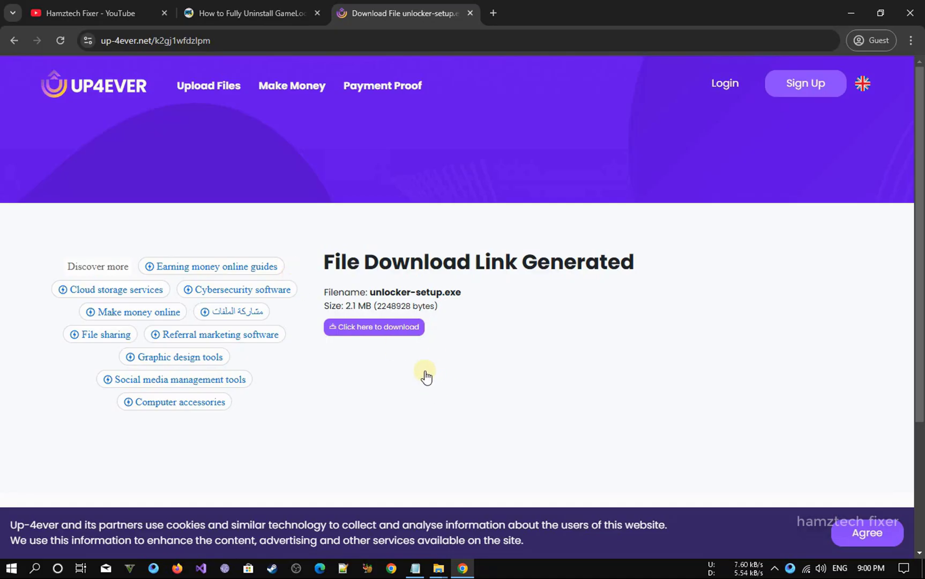
click(408, 385)
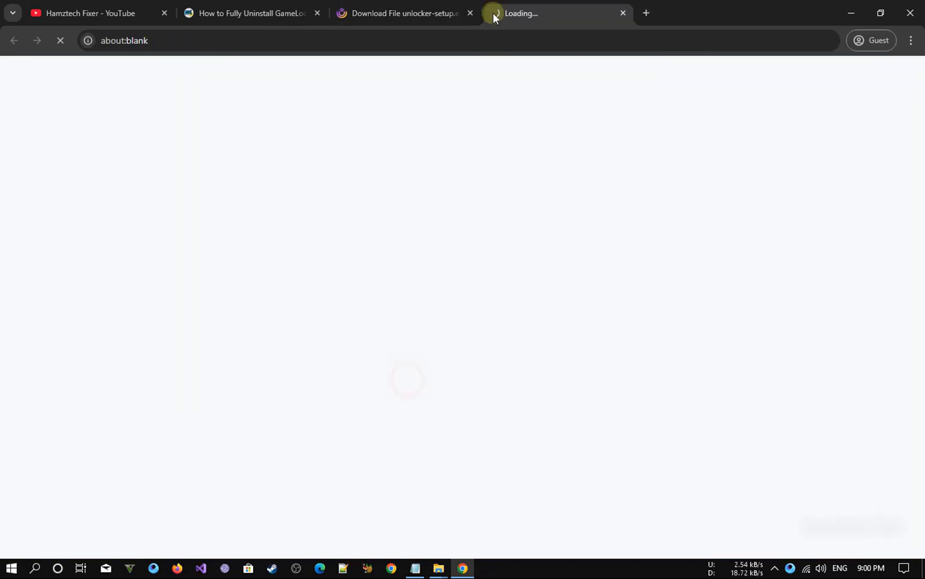
click(623, 13)
click(358, 329)
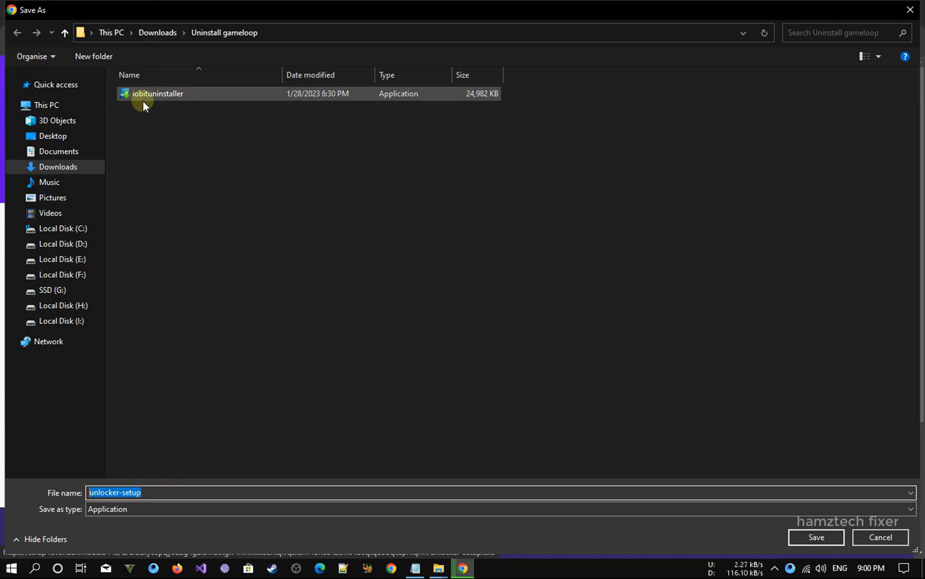
- Save unlocker-setup.exe into the Uninstall gameloop folder and show it in its folder
click(816, 537)
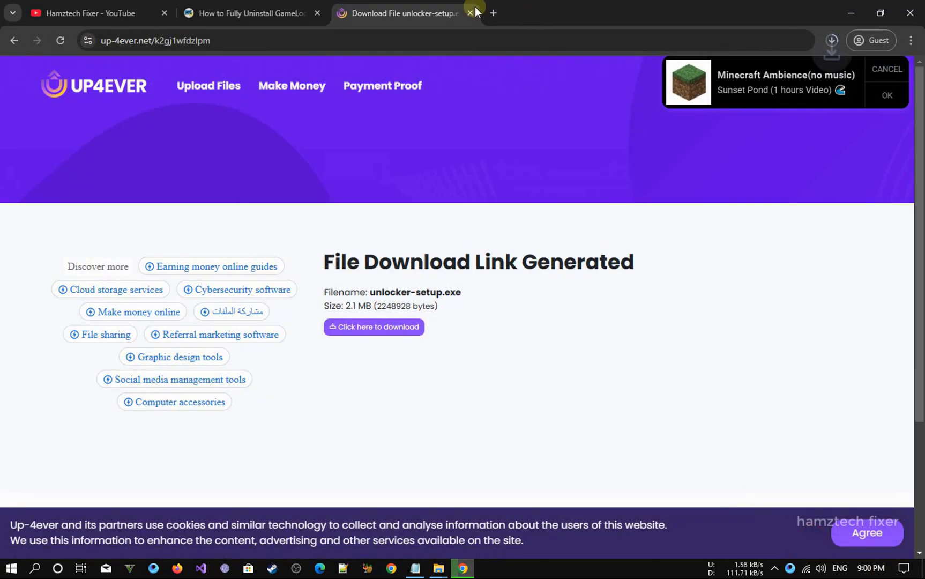
click(240, 10)
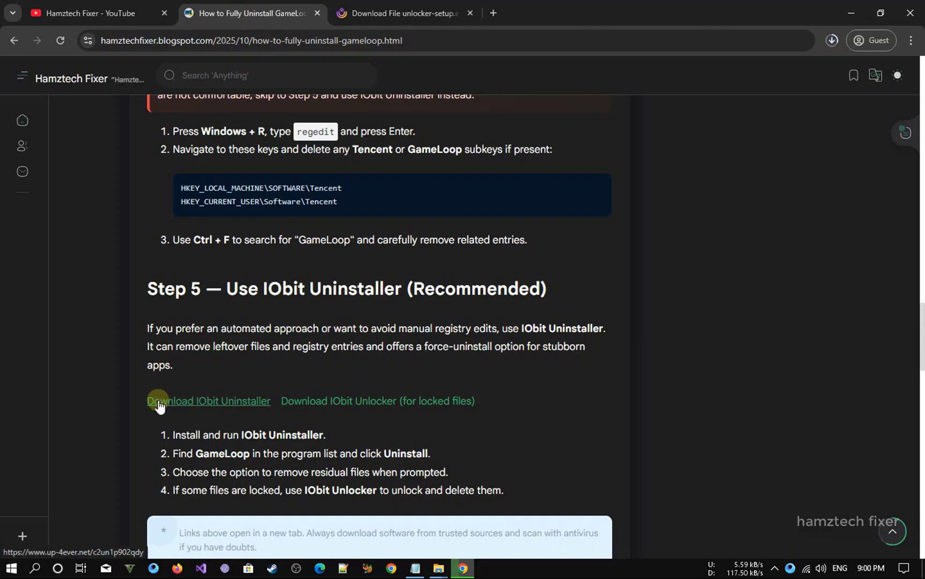
click(230, 400)
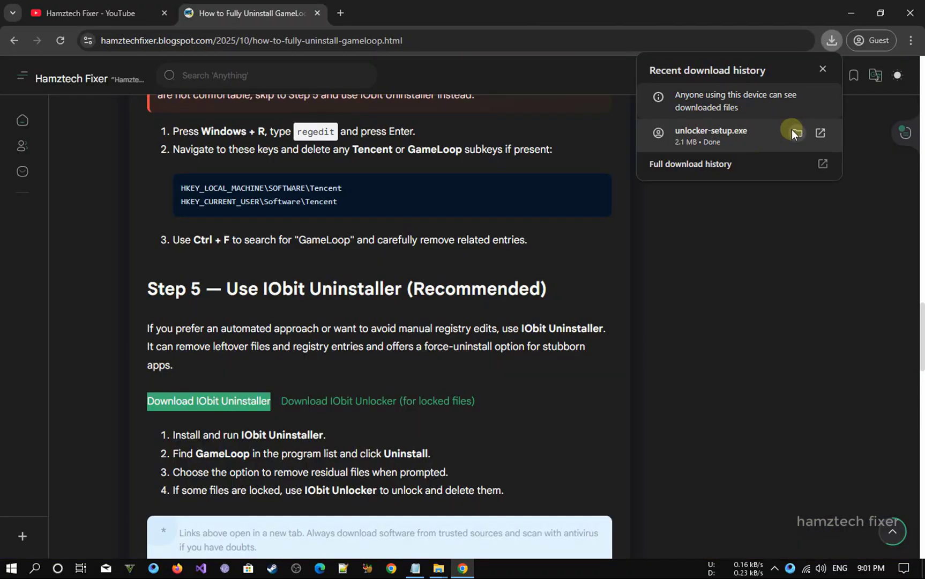
click(796, 129)
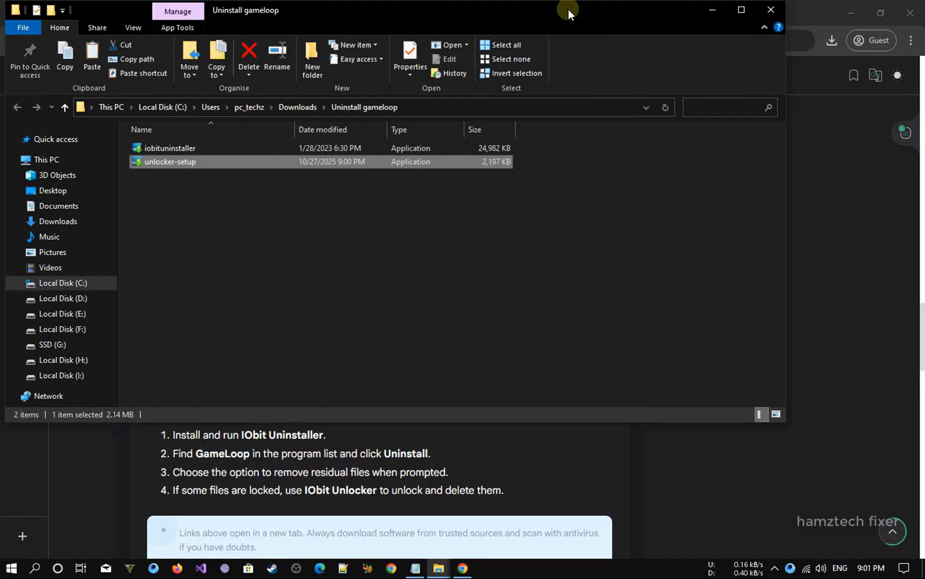
- Run unlocker-setup with 'Do not close the applications' and launch IObit Unlocker 1.3.0.11
drag(568, 9, 627, 58)
drag(285, 247, 229, 211)
double_click(232, 214)
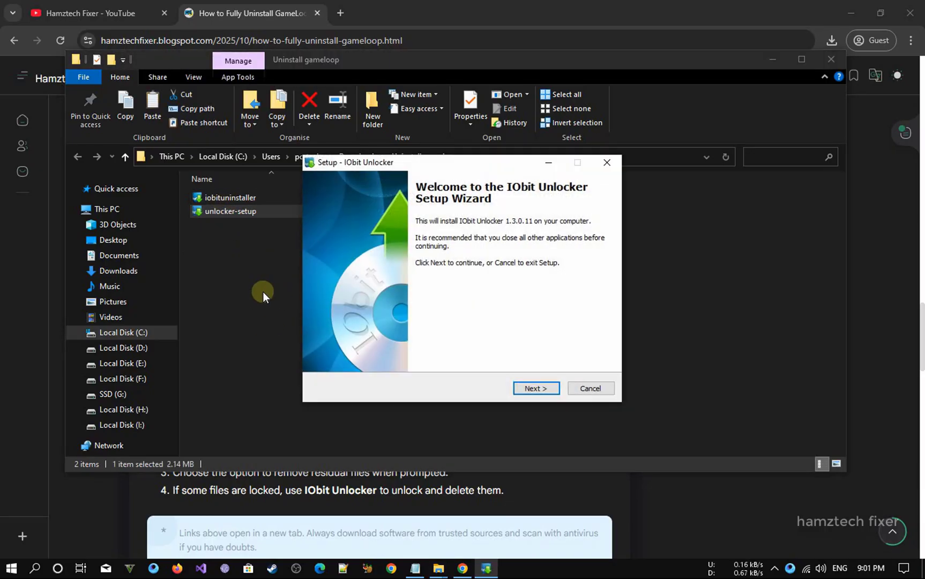
click(545, 389)
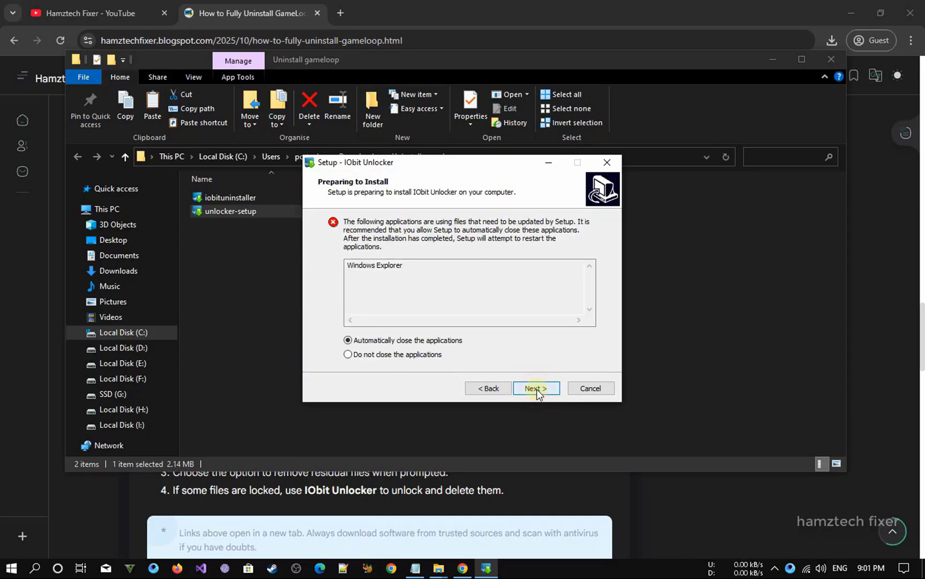
click(404, 351)
click(532, 387)
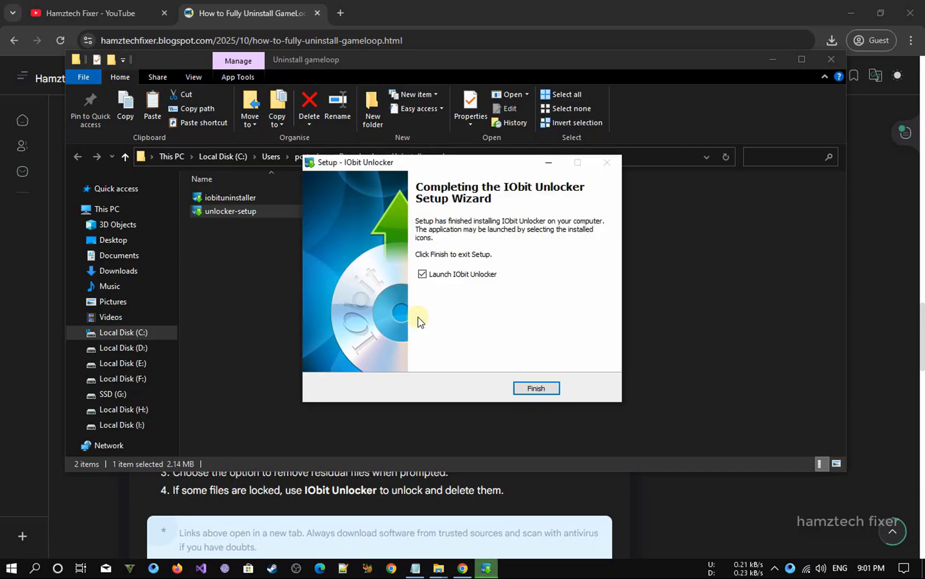
click(539, 387)
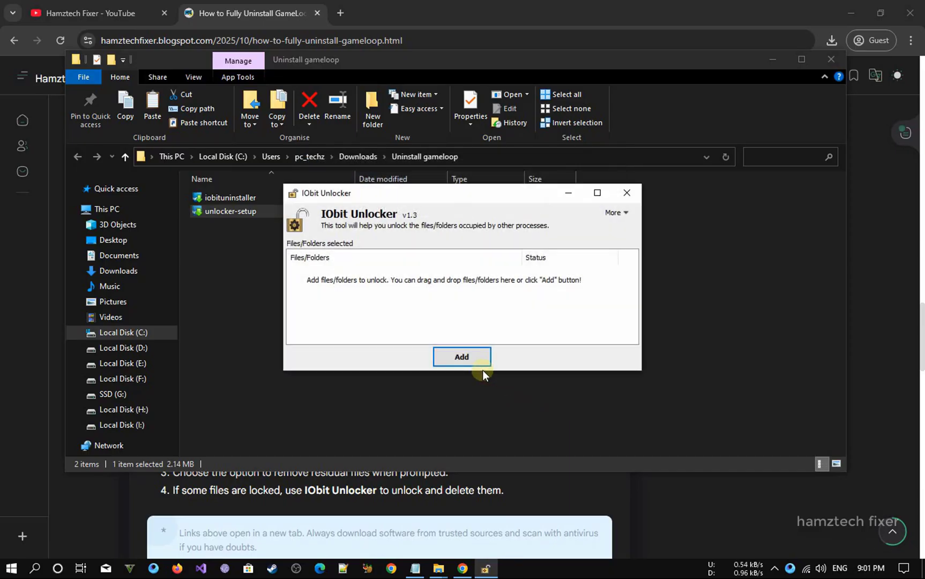
click(484, 389)
- Unlock AppMarket.exe via IObit Unlocker, then return to the guide's Step 5, Use IObit Uninstaller
mouse_move(438, 571)
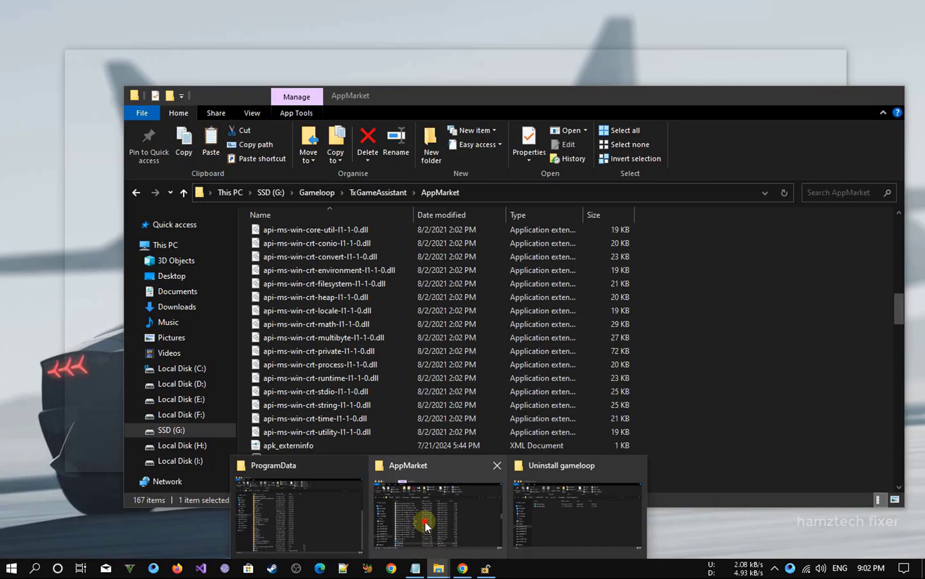
click(424, 521)
drag(284, 471, 329, 469)
right_click(346, 470)
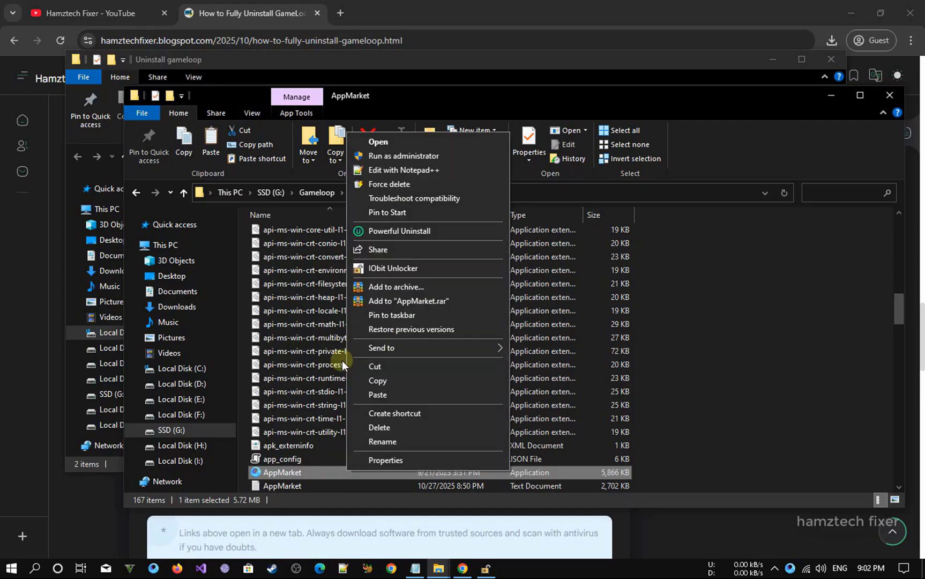
click(434, 267)
click(467, 285)
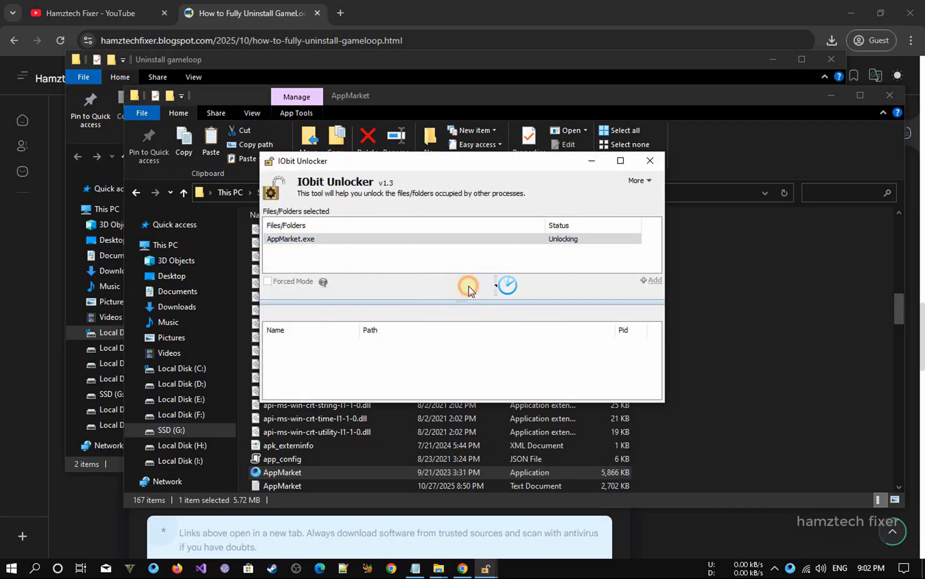
click(755, 300)
click(475, 4)
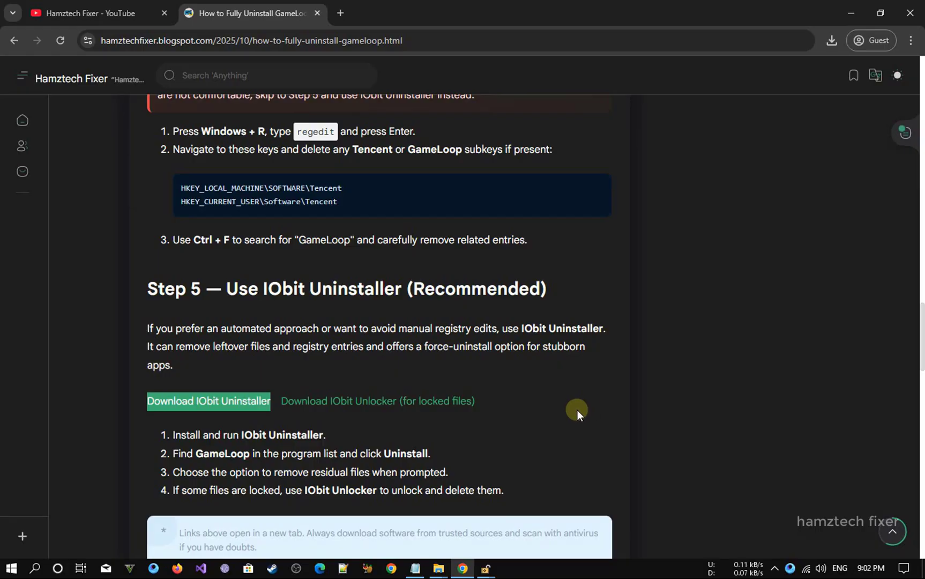
- Bring back the Uninstall gameloop folder, select iobituninstaller, and search Start for 'io'
click(11, 567)
click(11, 568)
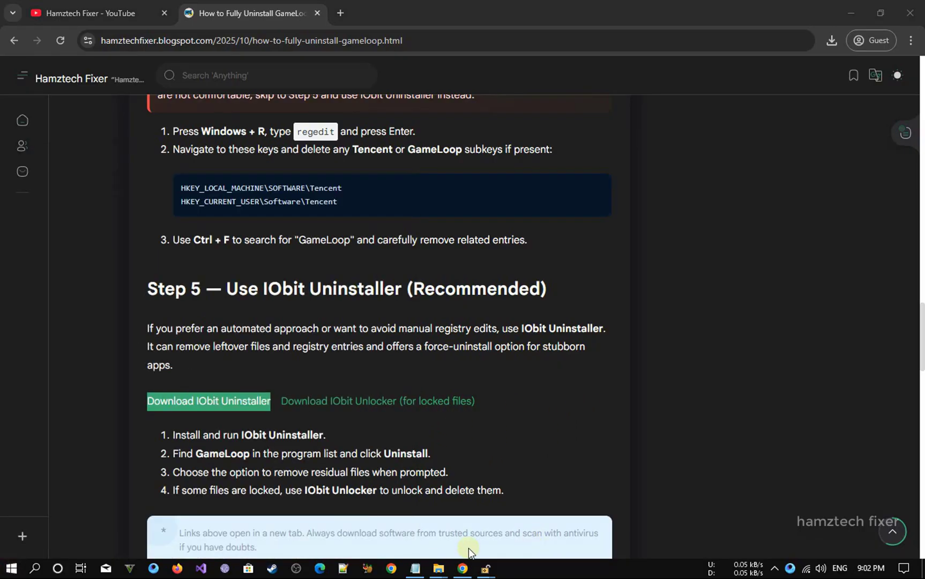
mouse_move(438, 568)
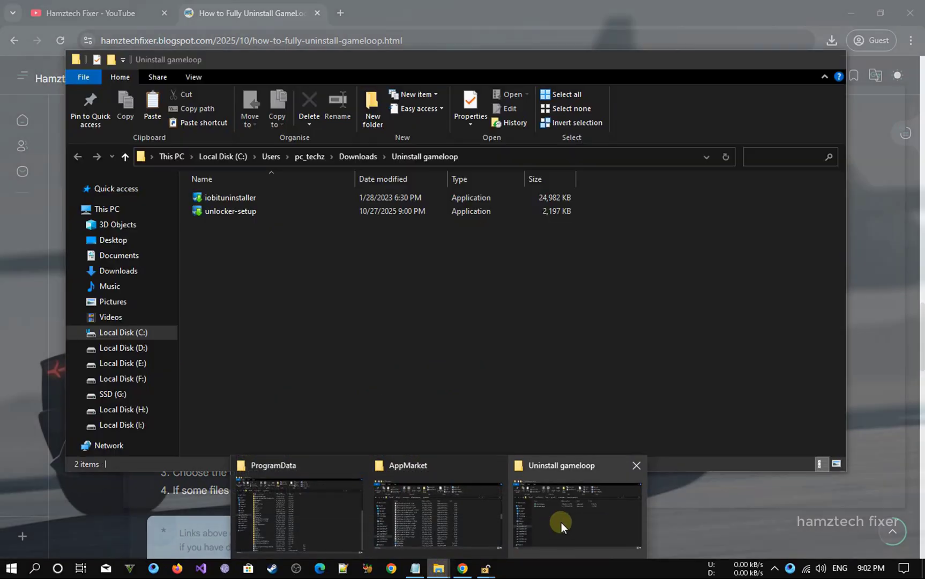
click(561, 522)
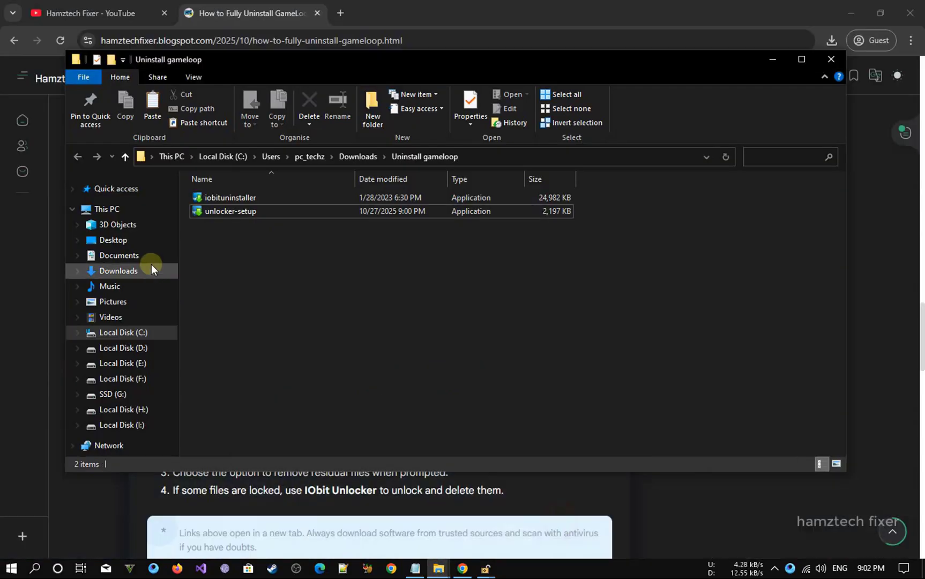
click(222, 196)
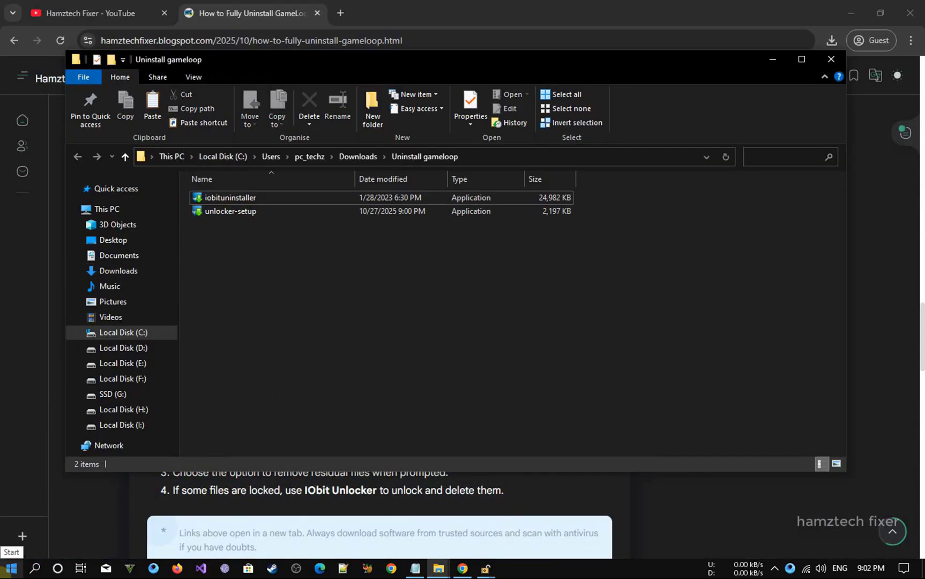
click(11, 567)
text(io)
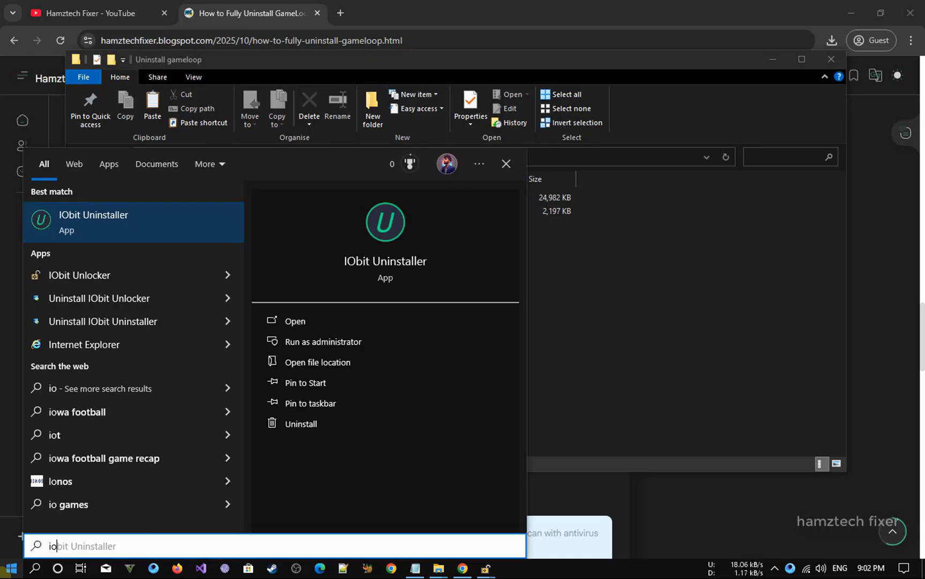
- Reopen G:\Gameloop\TxGameAssistant\AppMarket through the Gameloop shortcut's file location, maximized
click(639, 290)
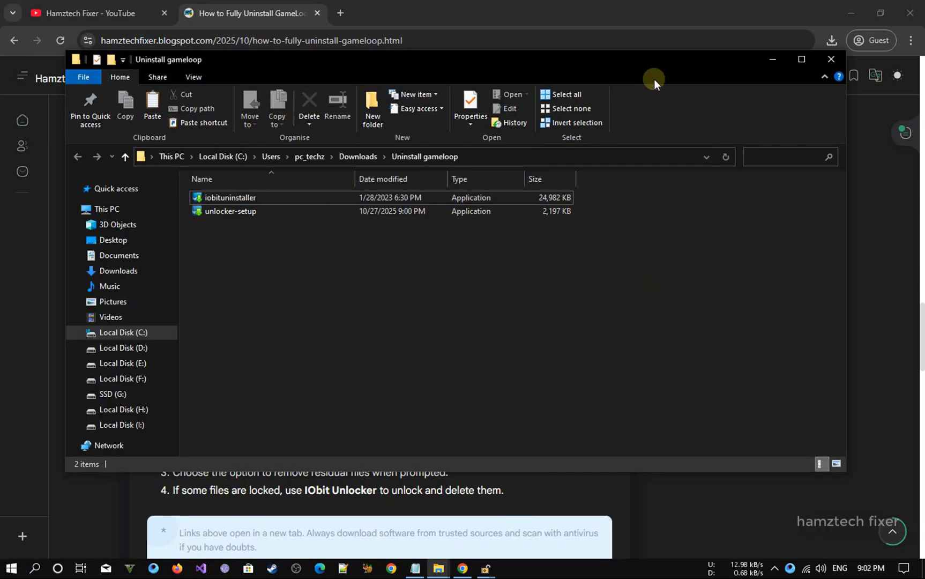
click(772, 59)
key(super)
text(gamel)
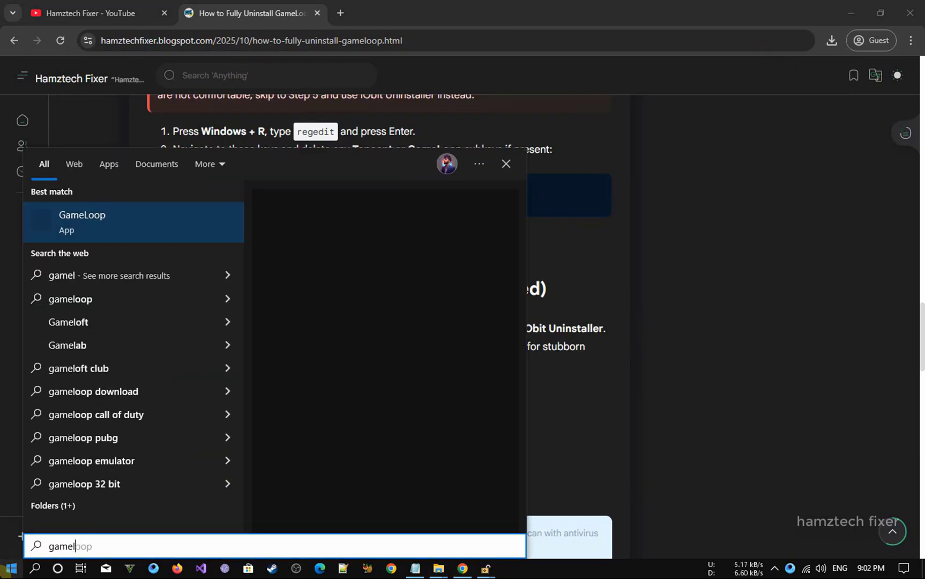
click(311, 365)
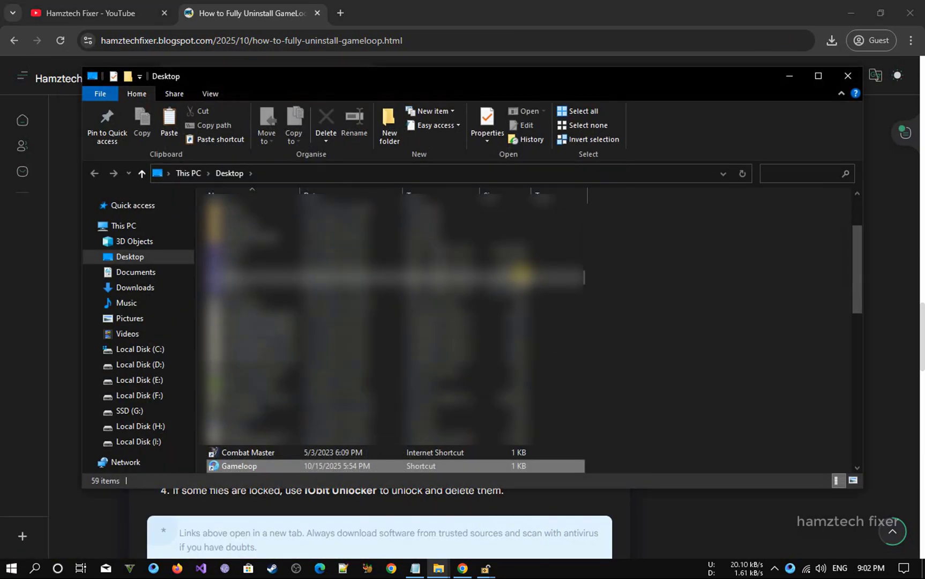
right_click(233, 476)
click(291, 159)
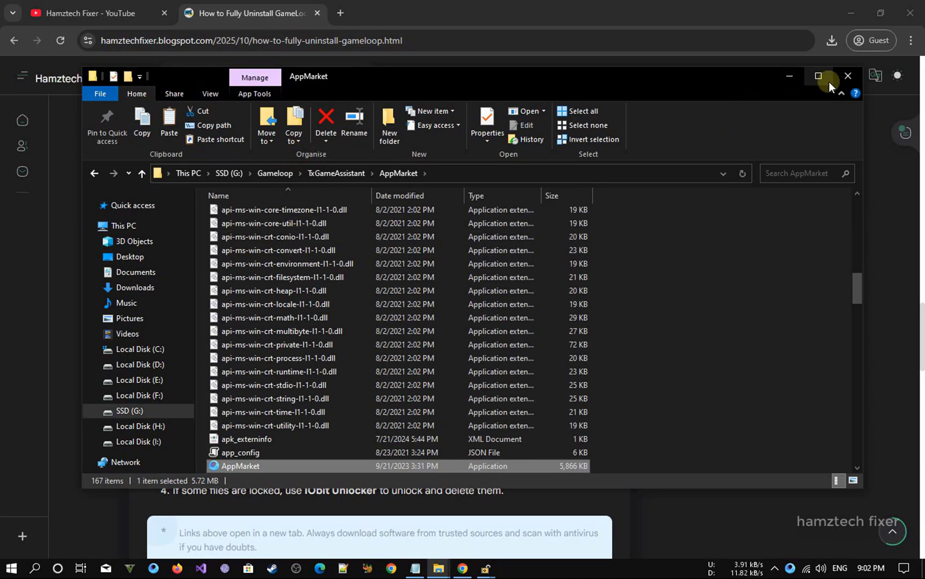
click(818, 76)
- Powerful Uninstall AppMarket.exe, declining PRO, removing 5.7 MB of leftover files
right_click(164, 396)
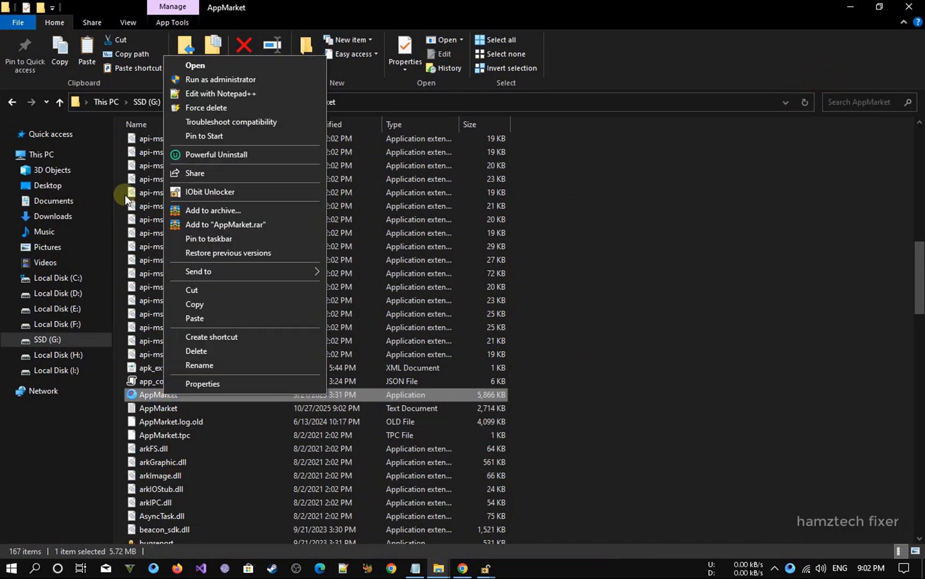
click(221, 155)
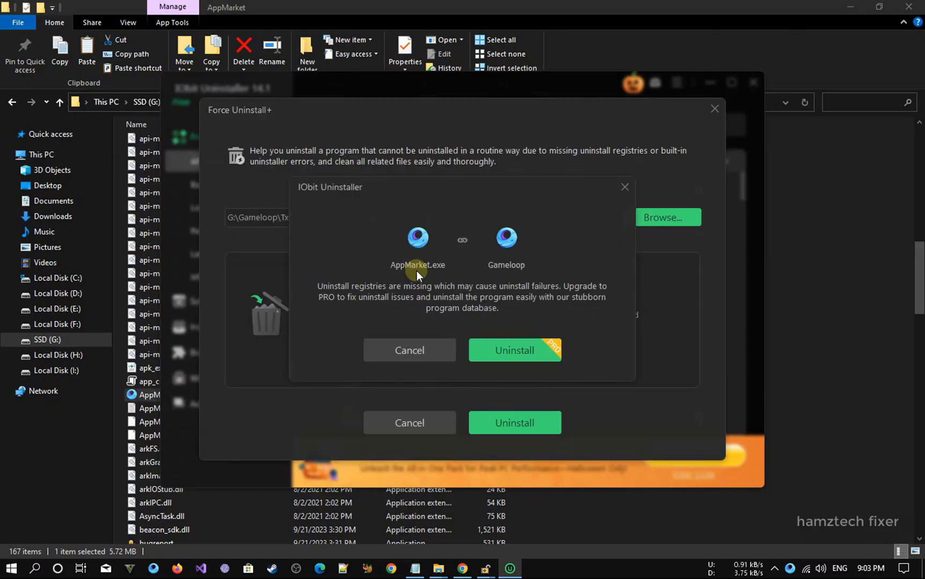
click(396, 351)
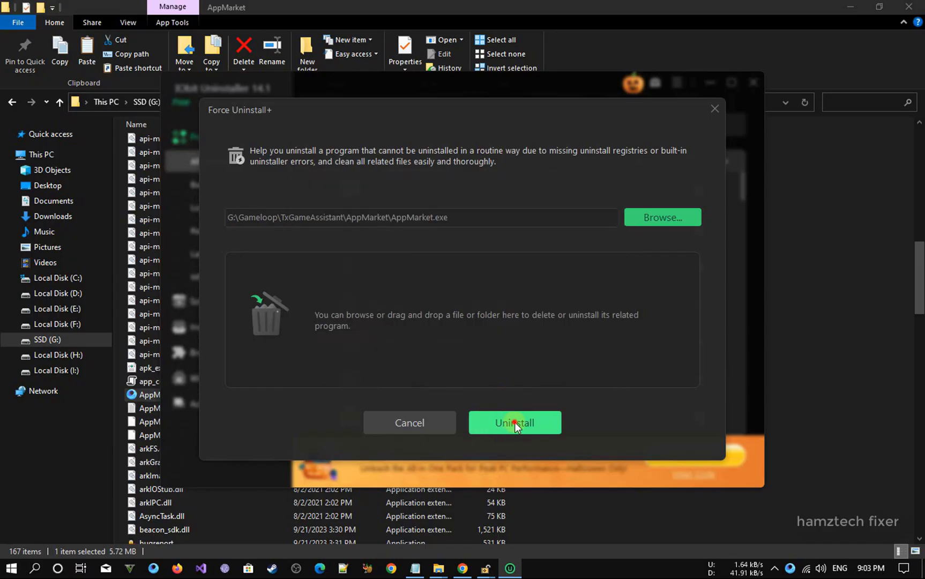
click(514, 421)
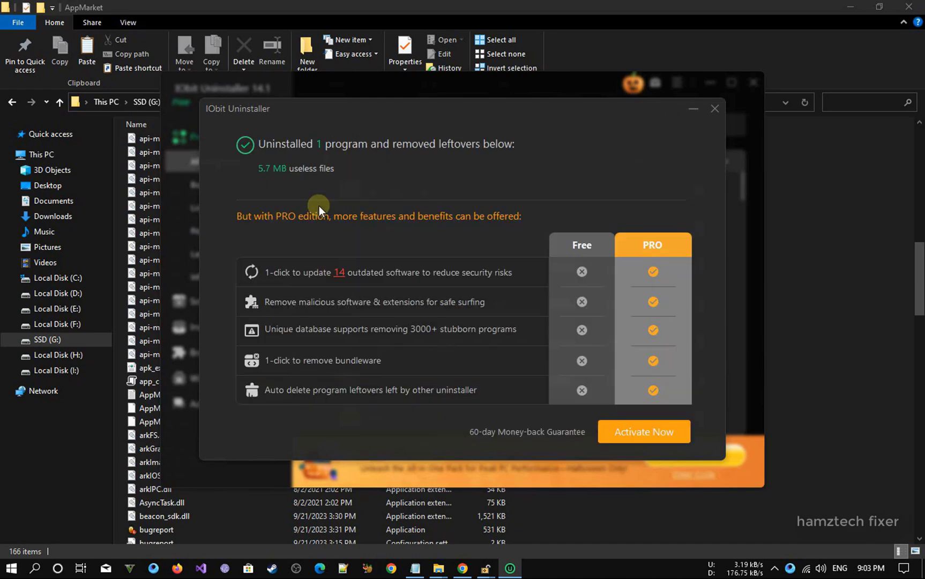
click(712, 109)
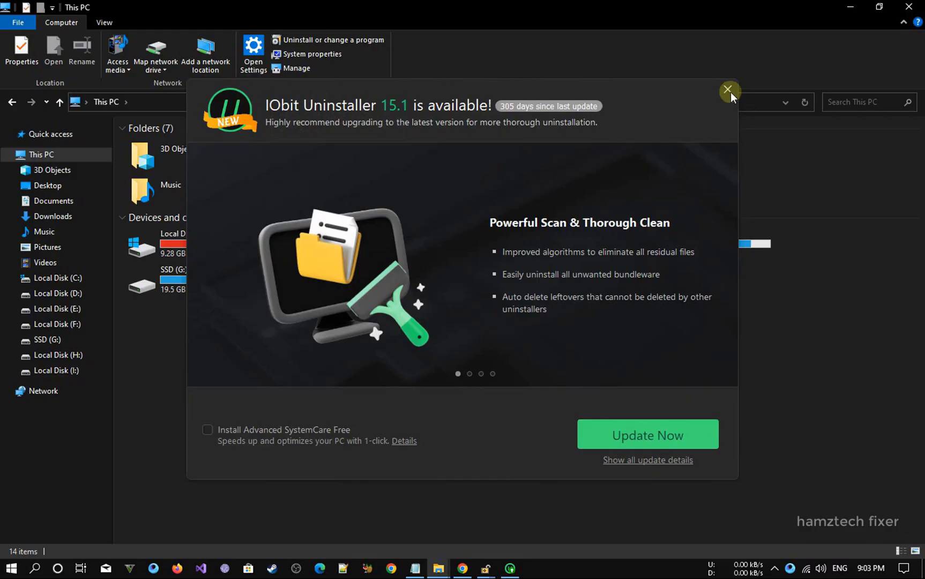
- Dismiss the IObit Uninstaller update offer
click(727, 90)
click(422, 336)
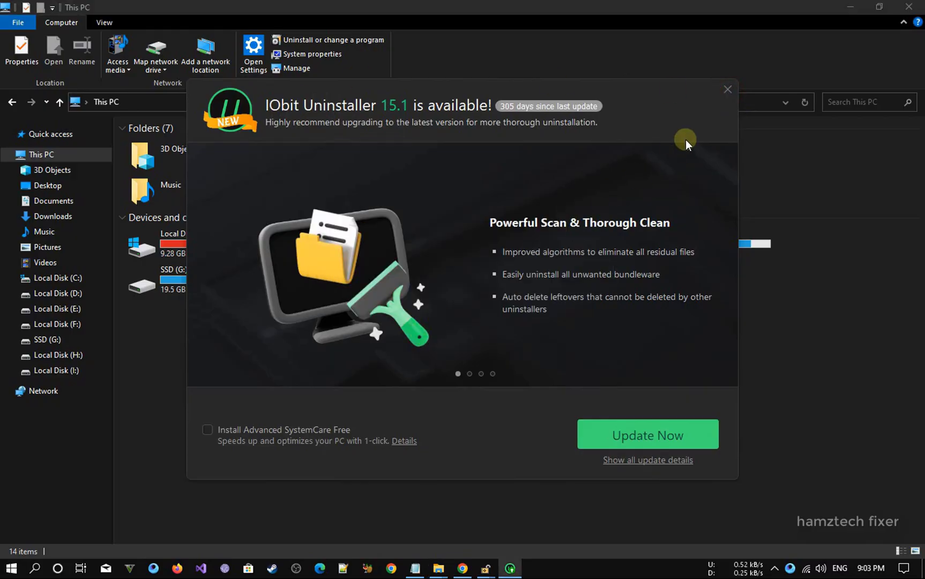
click(726, 91)
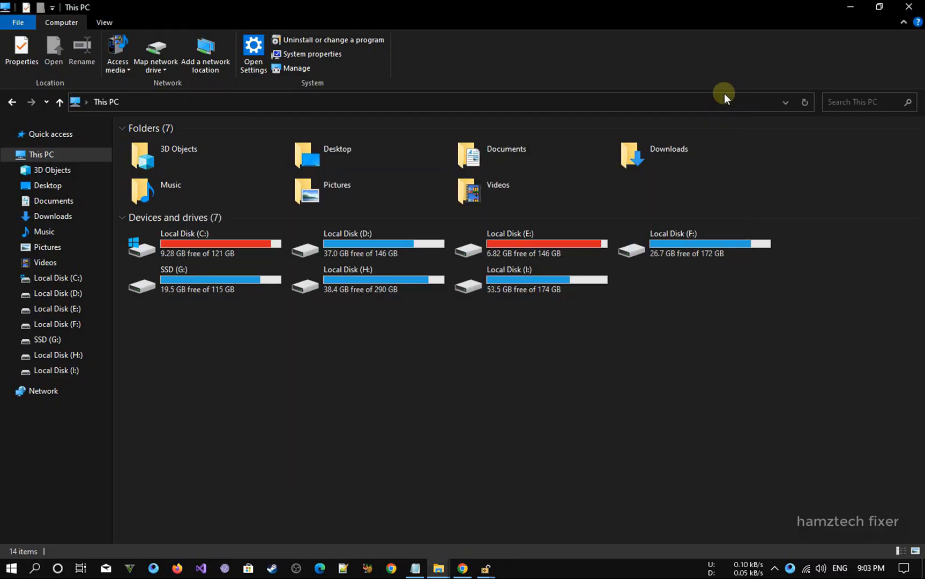
click(303, 42)
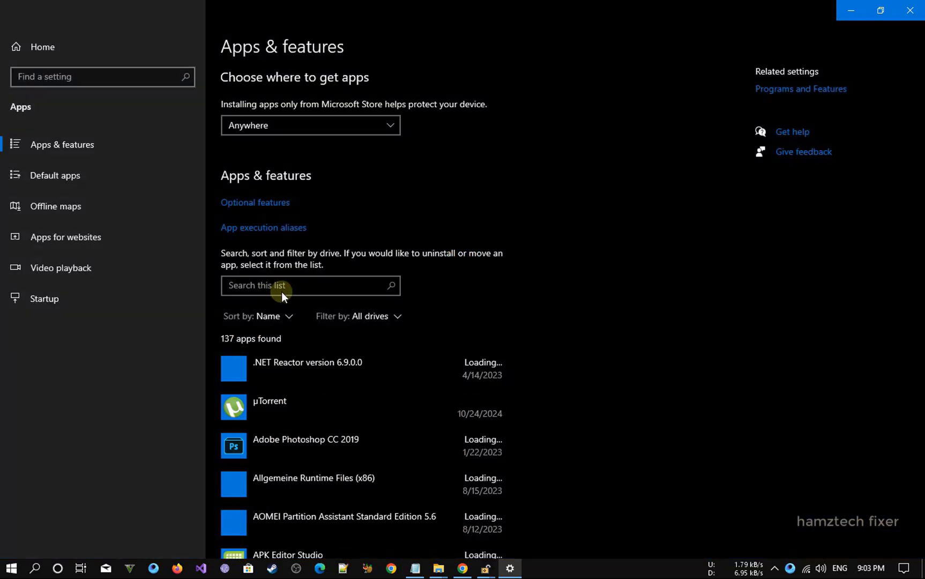
click(267, 284)
text(game)
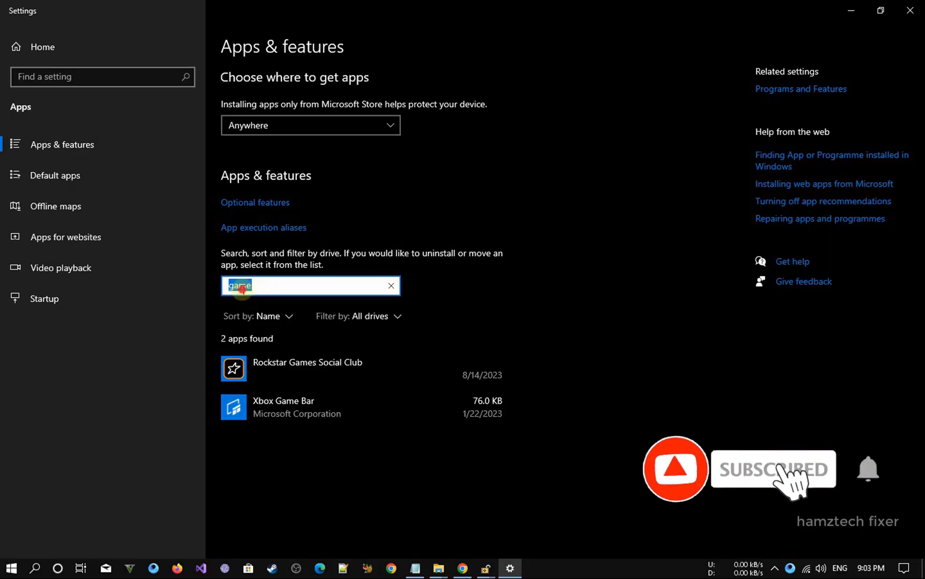
click(909, 10)
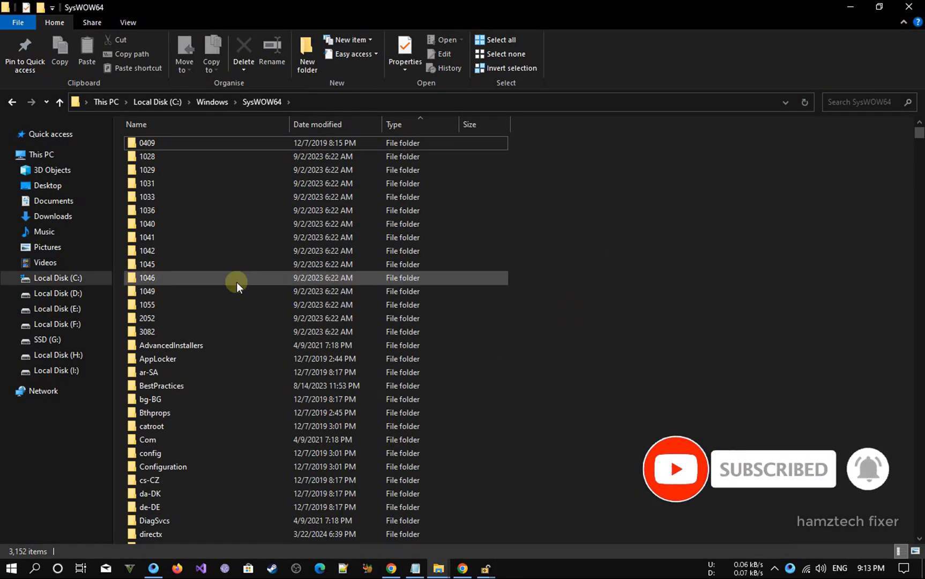
- Browse through config, systemprofile and AppData into the Local folder
scroll(236, 282, down, 6)
click(142, 214)
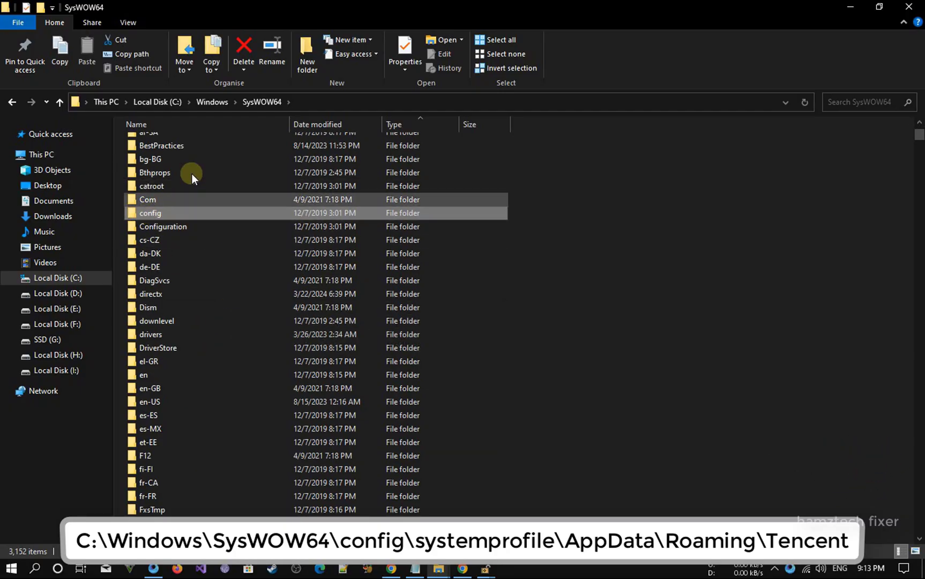
double_click(304, 102)
double_click(163, 215)
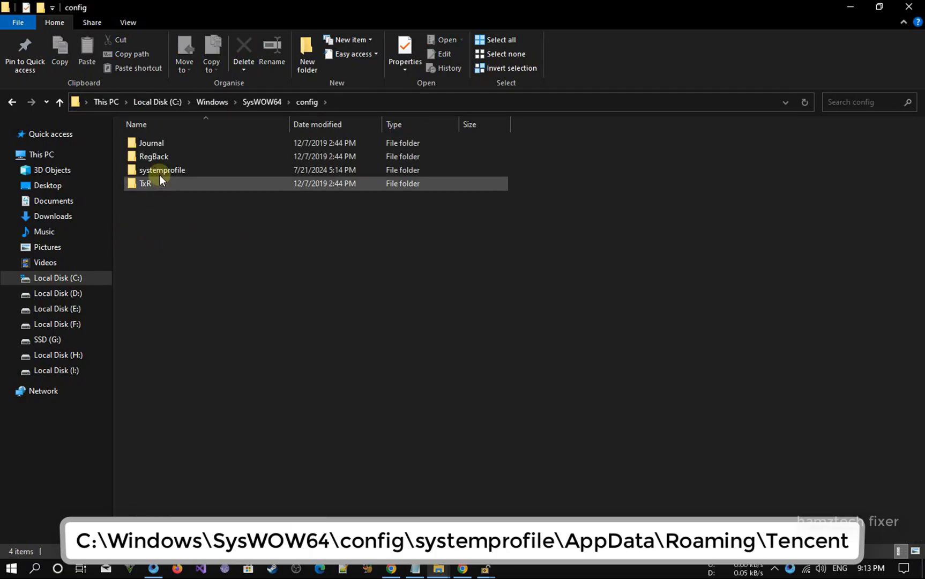
double_click(146, 169)
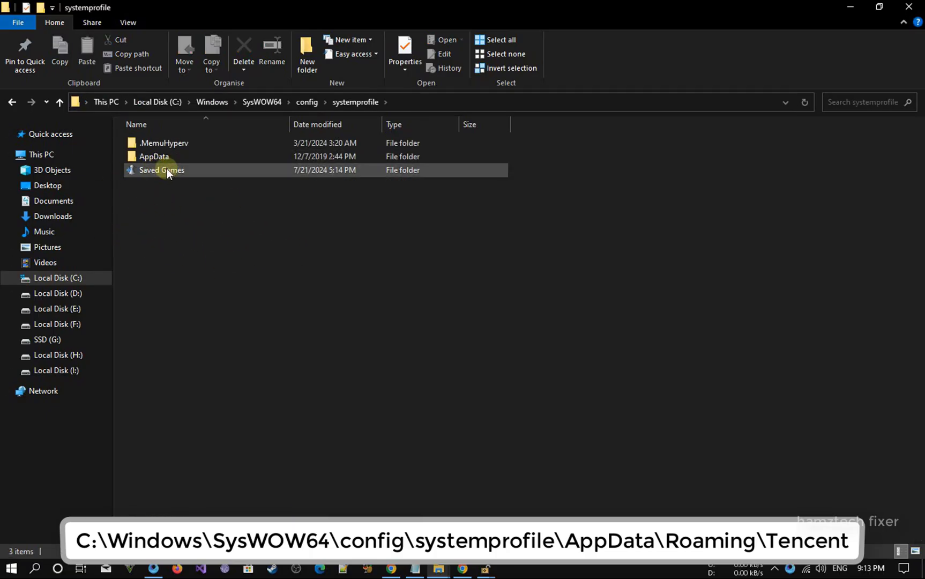
double_click(145, 157)
double_click(150, 144)
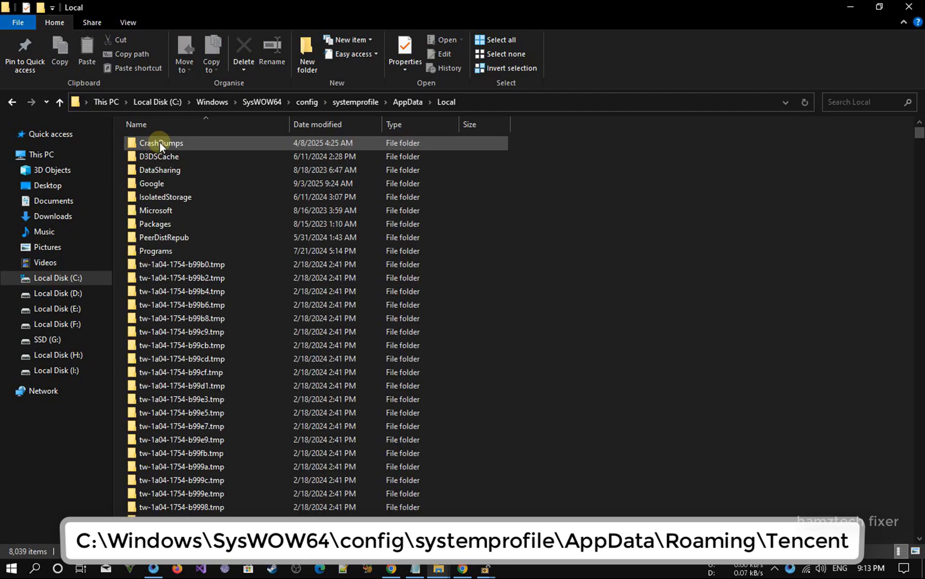
click(543, 101)
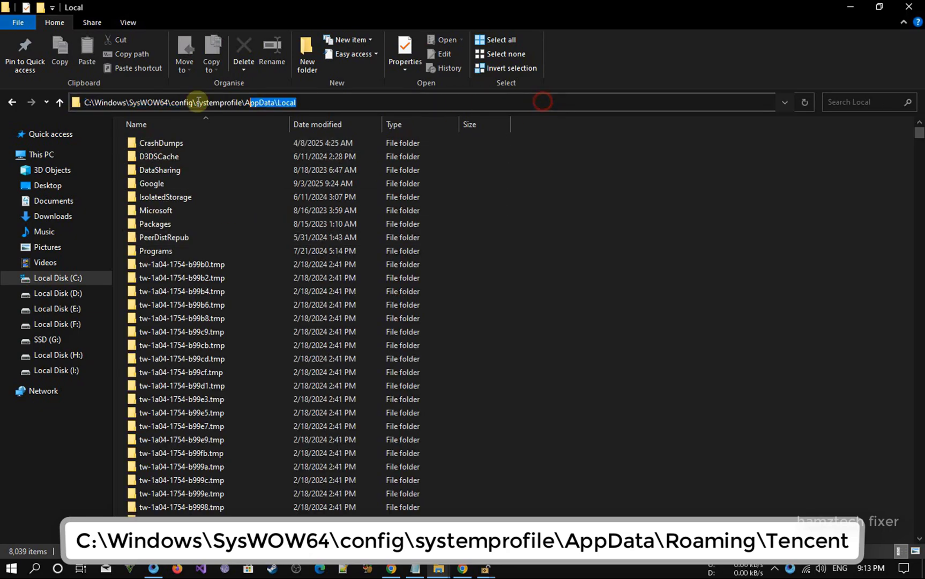
key(Escape)
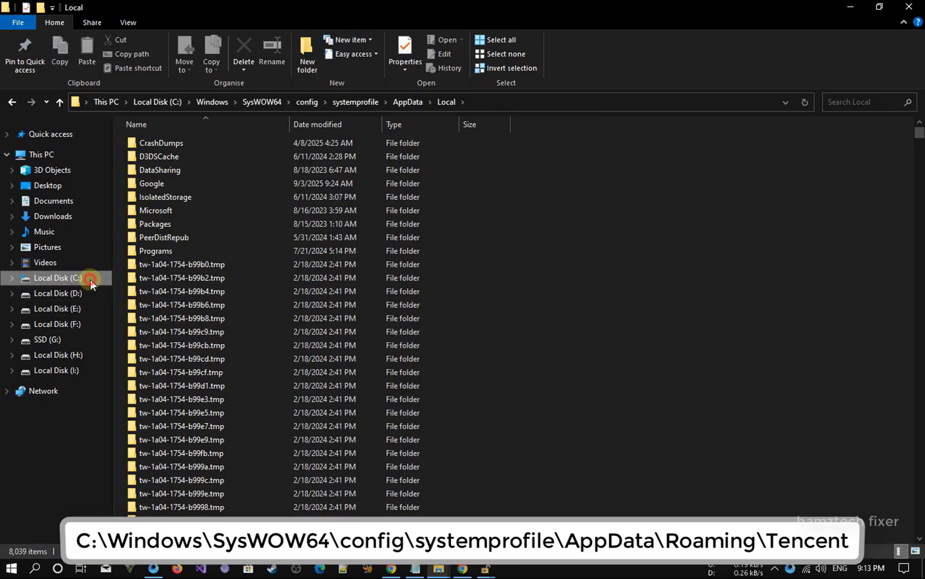
- Navigate to C:\Windows\SysWOW64\config\systemprofile\AppData\Roaming
click(90, 279)
double_click(163, 262)
key(s)
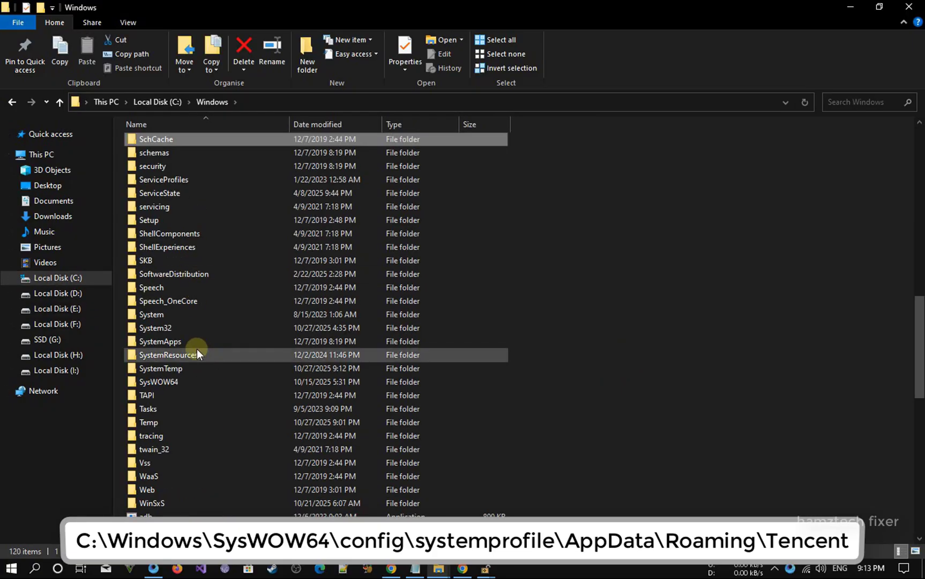
double_click(170, 381)
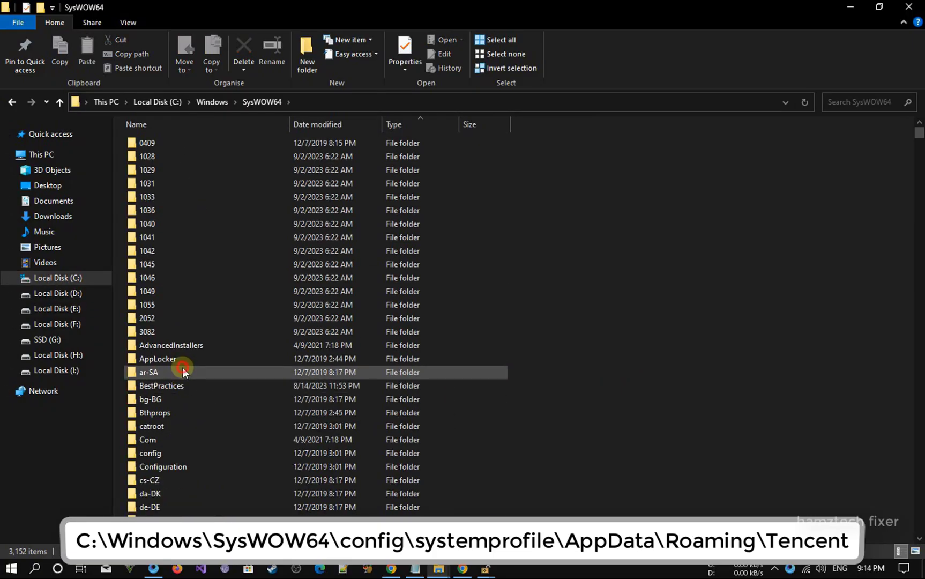
click(182, 367)
key(c)
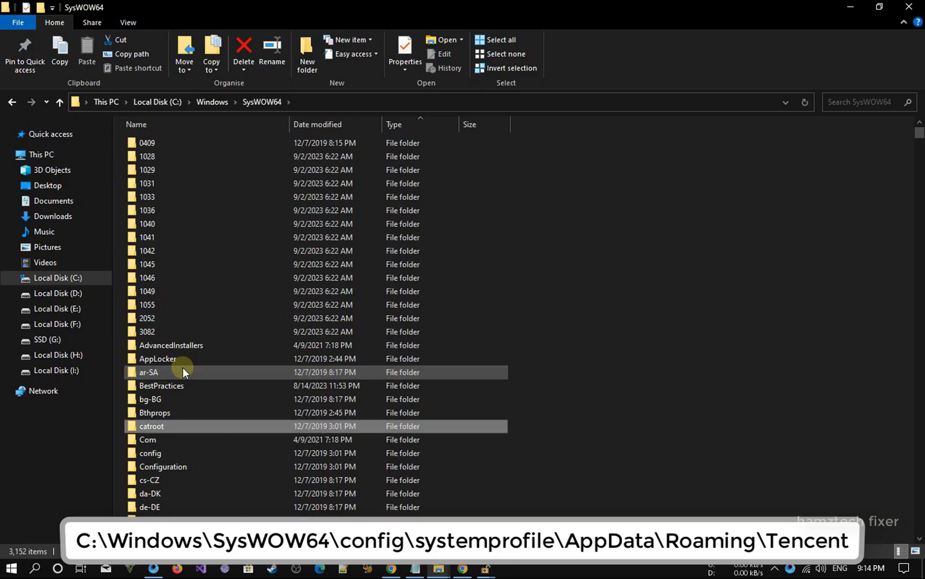
double_click(168, 454)
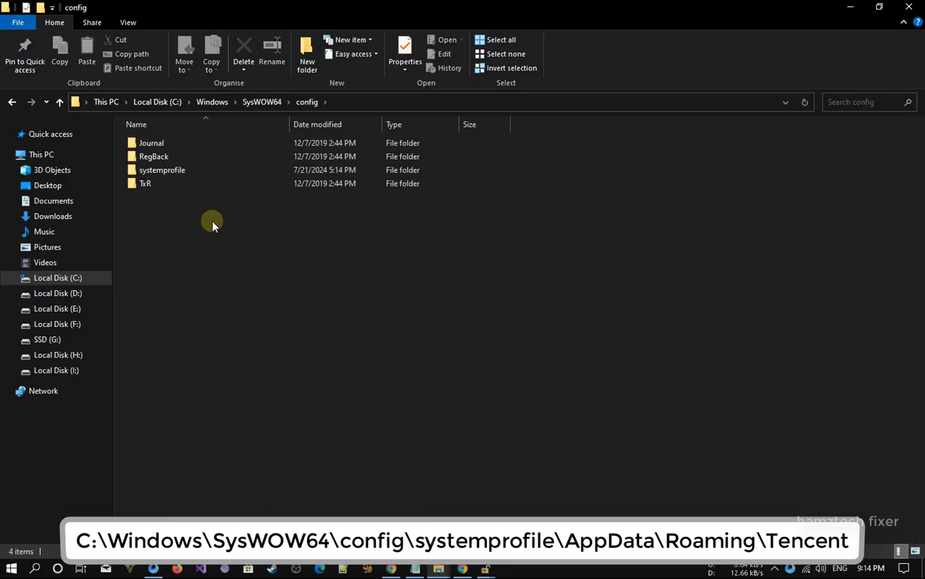
double_click(154, 169)
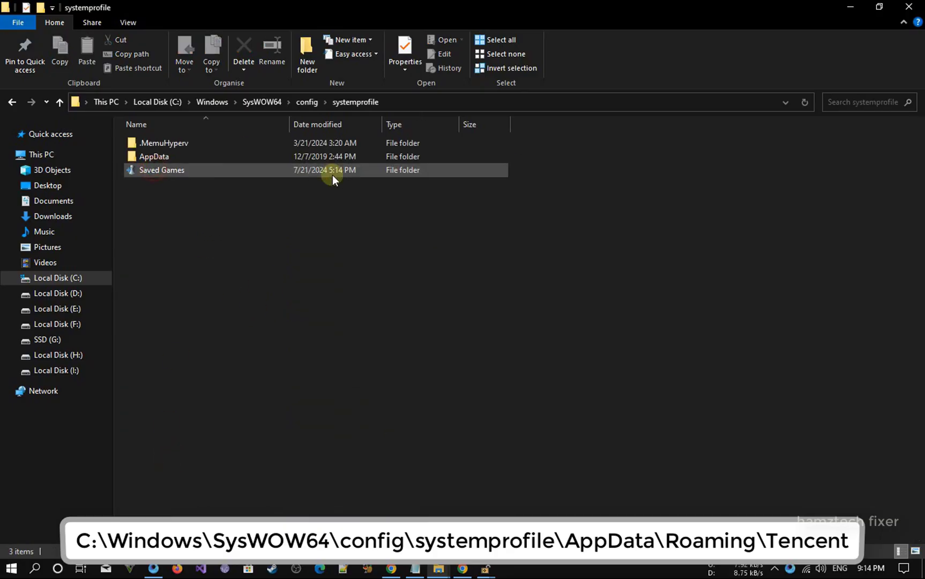
double_click(170, 155)
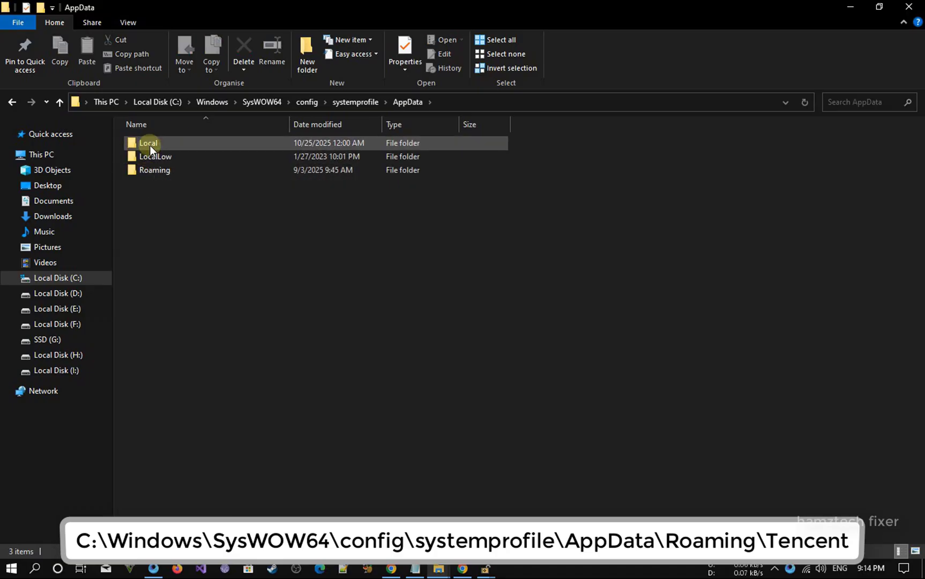
double_click(161, 171)
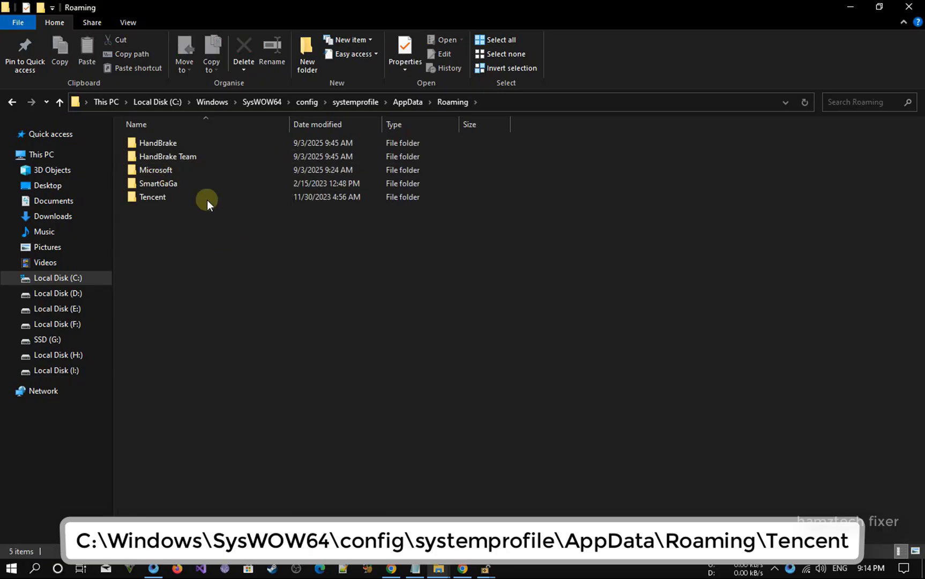
- Check the Tencent folder's contents, then permanently delete it and bring up Task Manager
click(155, 200)
double_click(154, 199)
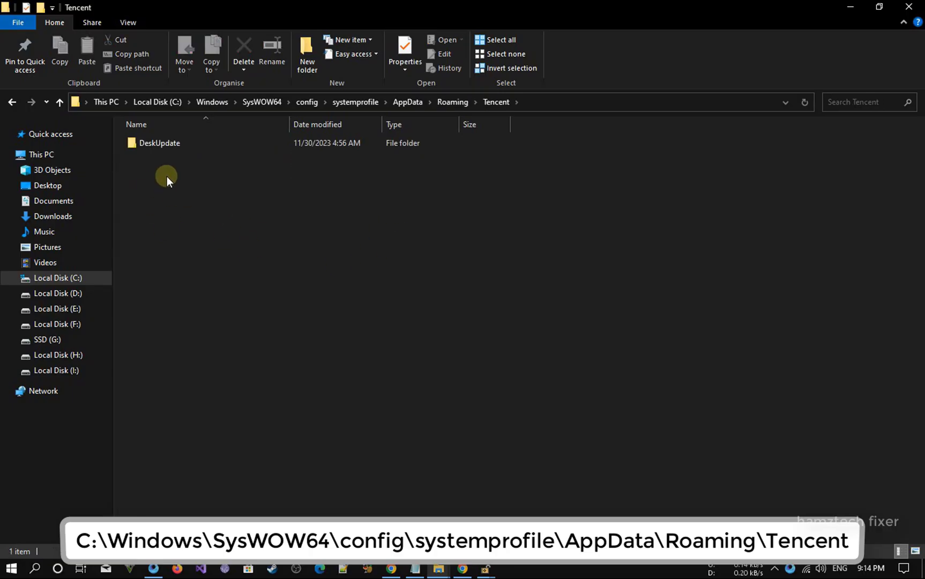
key(BackSpace)
key(shift+Delete)
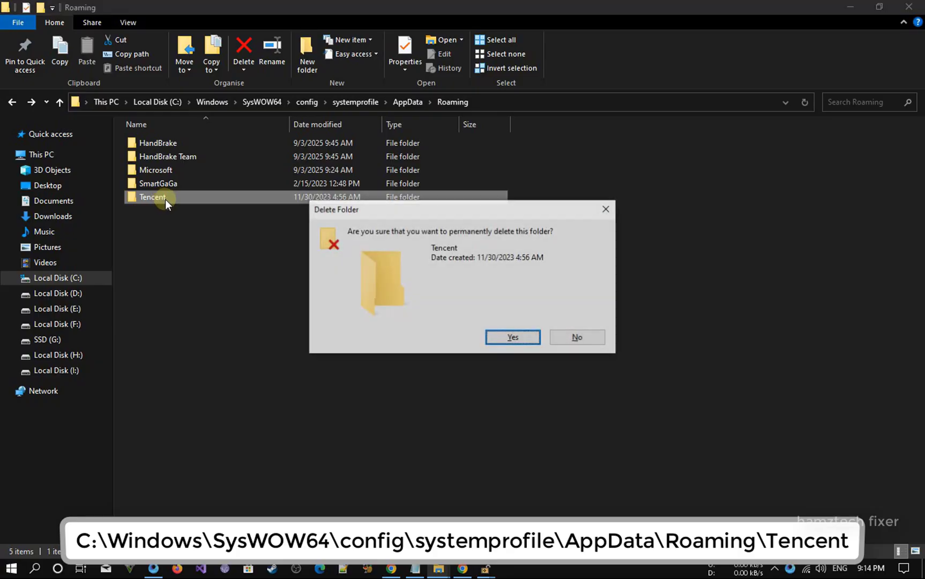
click(495, 339)
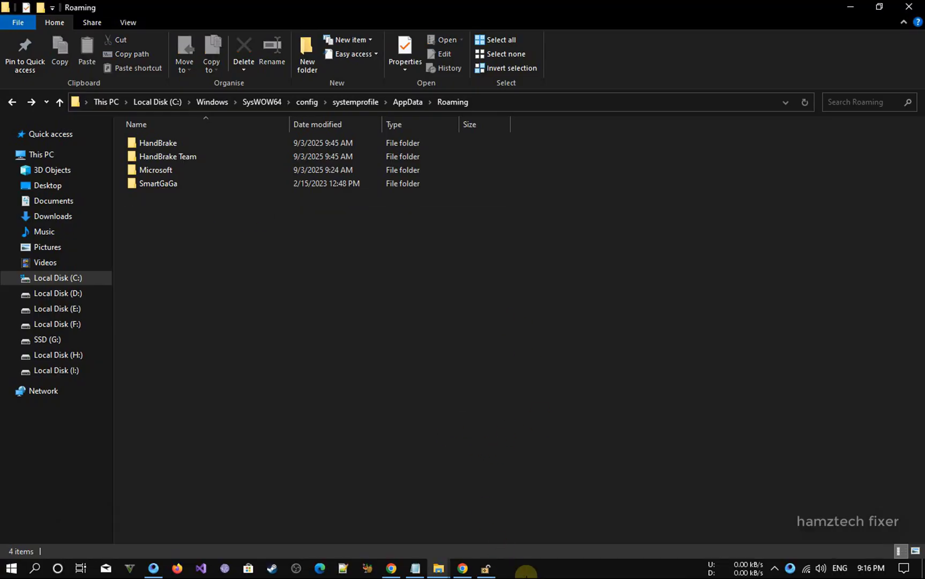
right_click(525, 570)
- In Task Manager, expand GameLoop and open the Gameloop process's file location to view its path
click(542, 512)
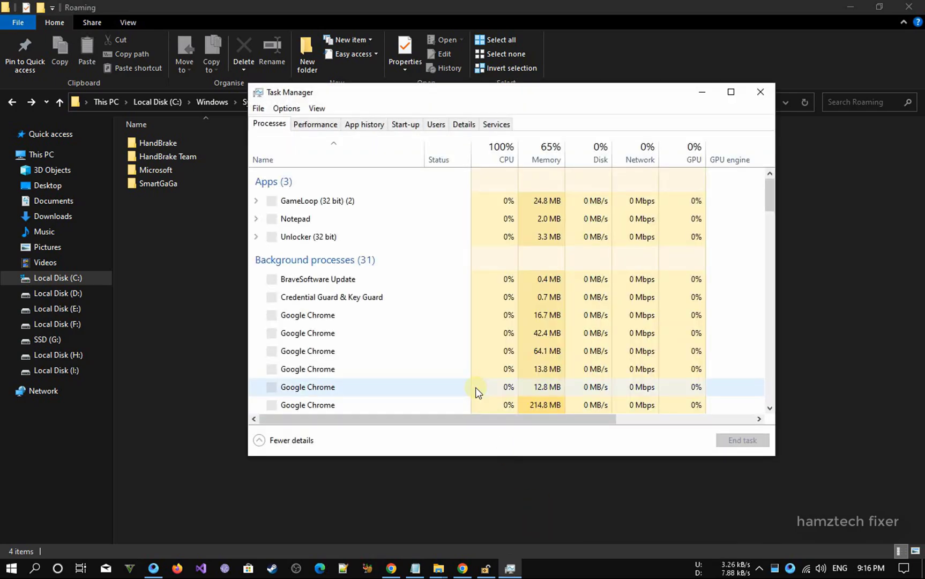
click(368, 201)
right_click(368, 201)
click(314, 200)
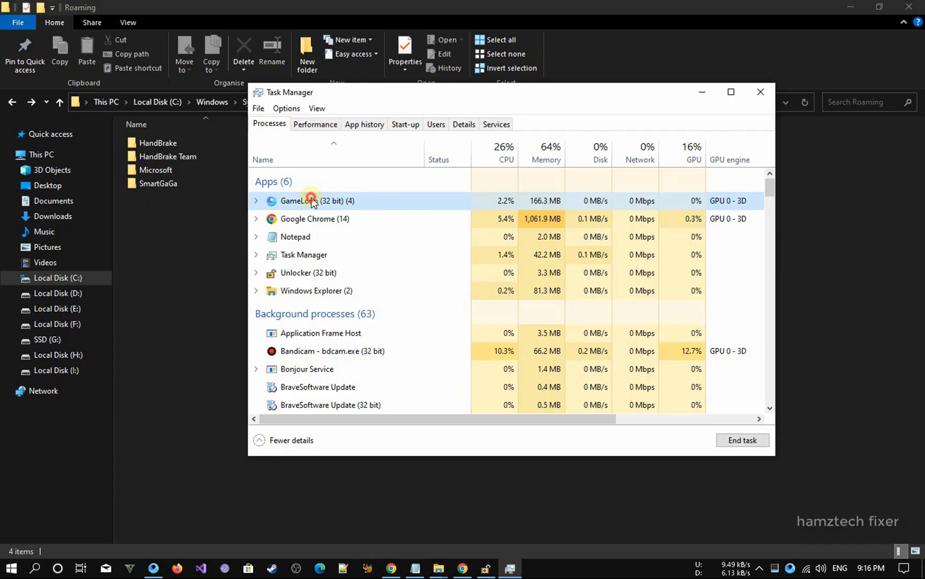
double_click(314, 201)
click(316, 216)
right_click(317, 217)
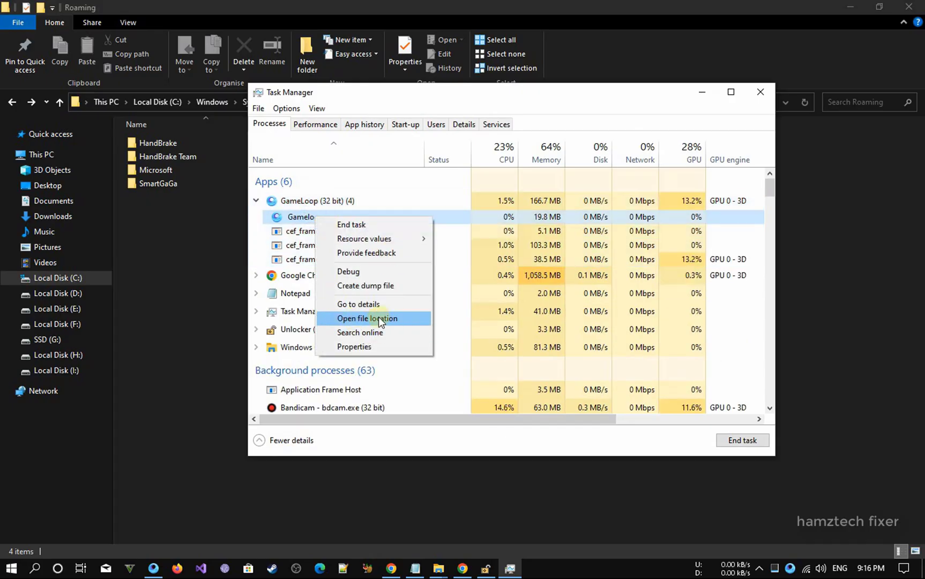
click(376, 318)
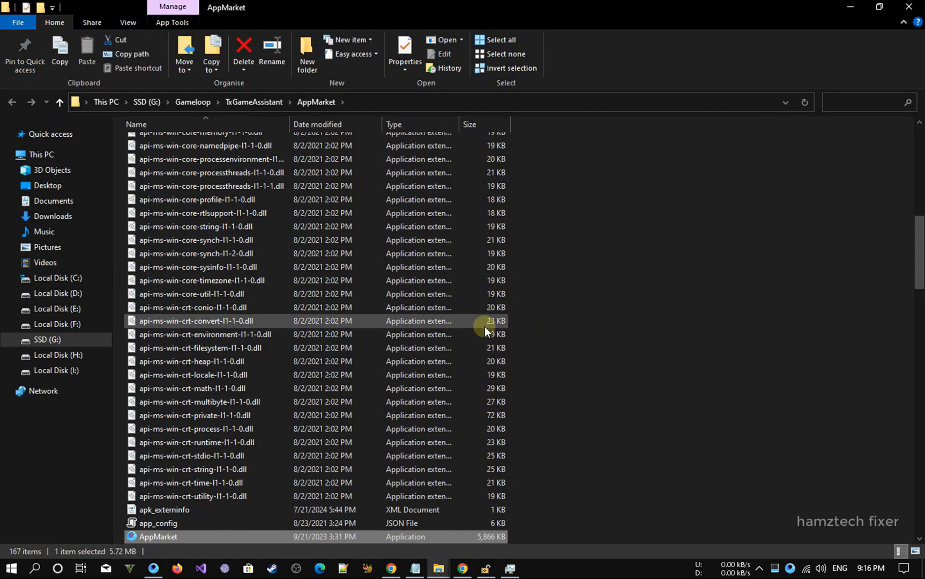
click(387, 103)
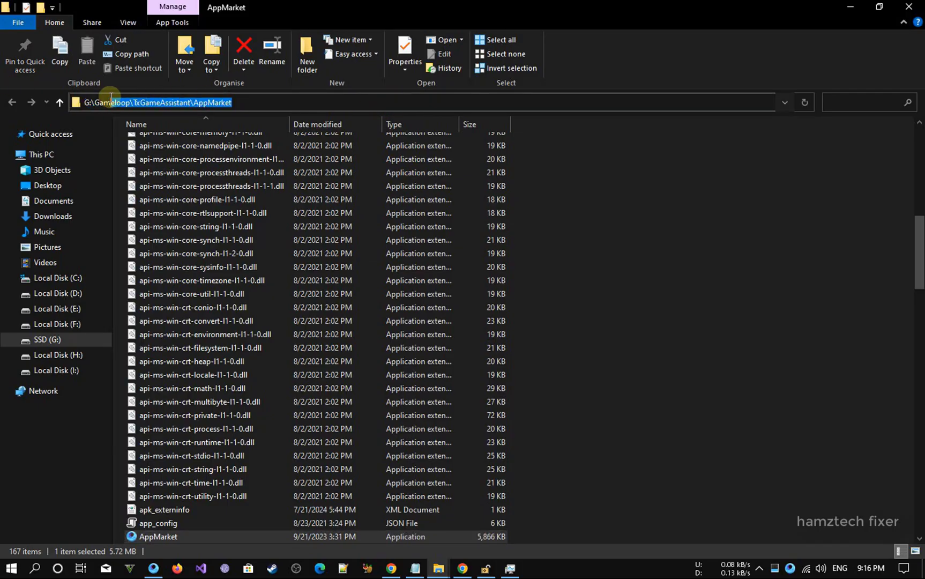
click(652, 289)
- End the GameLoop app and its background Gameloop process
scroll(458, 518, down, 2)
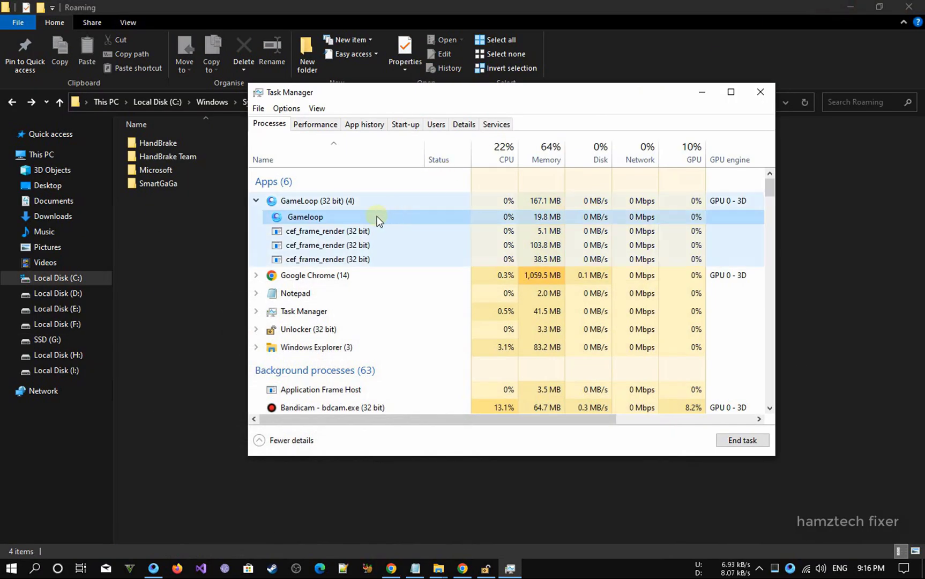
right_click(353, 205)
click(380, 245)
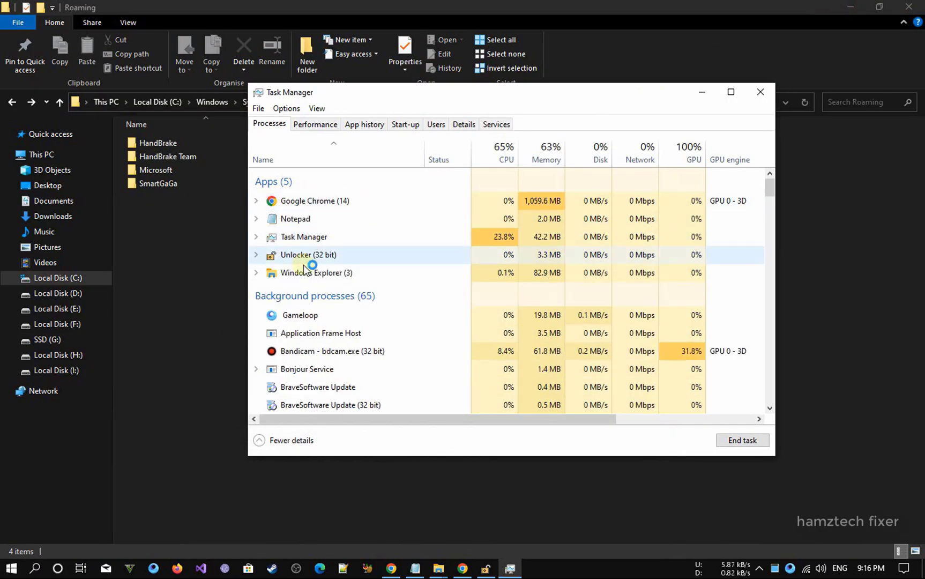
right_click(329, 312)
click(344, 318)
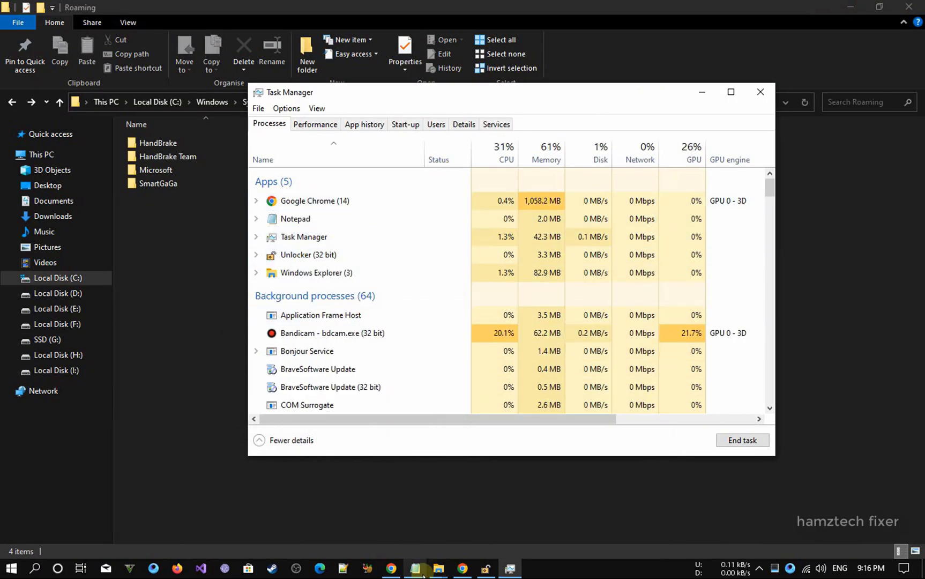
- Go up from the AppMarket folder through TxGameAssistant and Gameloop to the SSD (G:) drive
mouse_move(438, 567)
click(584, 512)
click(57, 104)
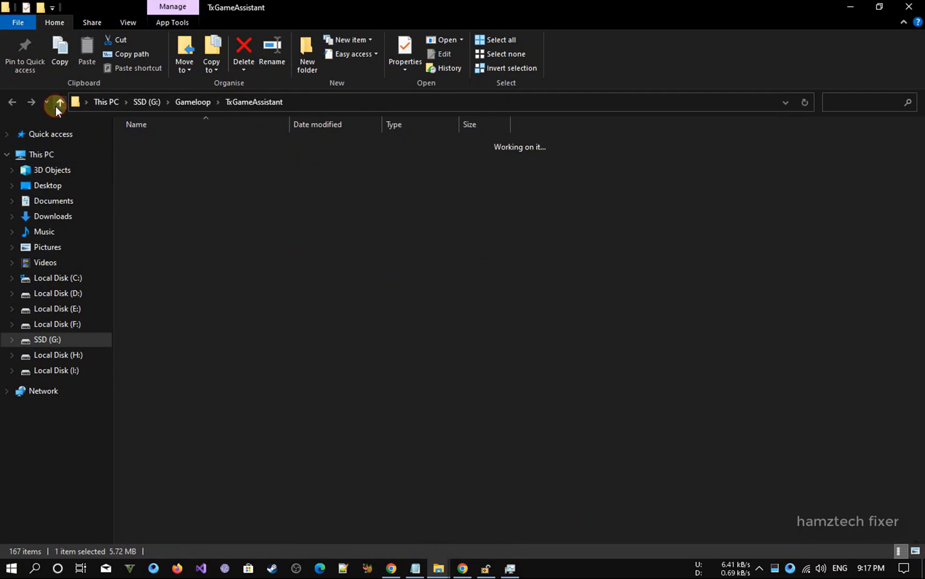
click(53, 102)
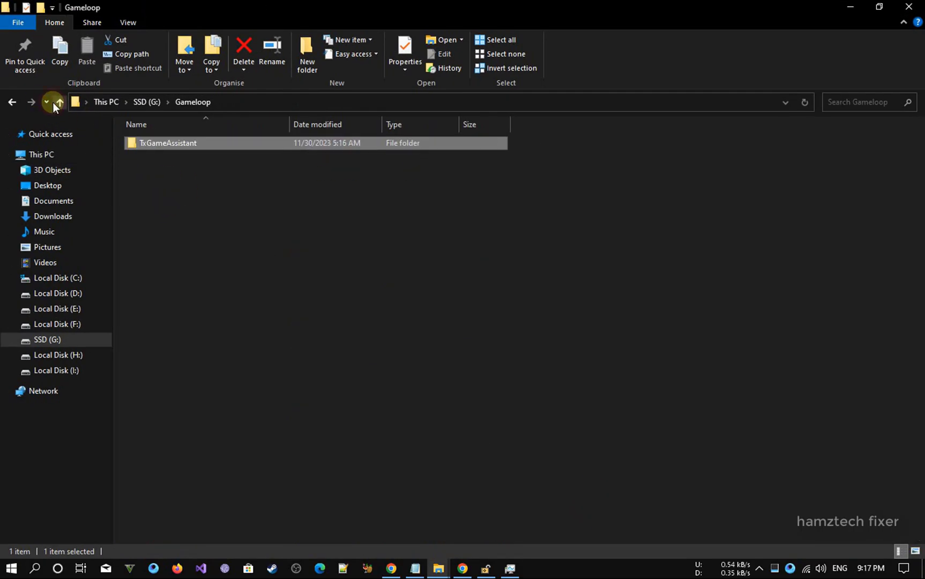
click(52, 102)
- Search Apps & features for 'gameloo', find no match, and close Settings
click(42, 155)
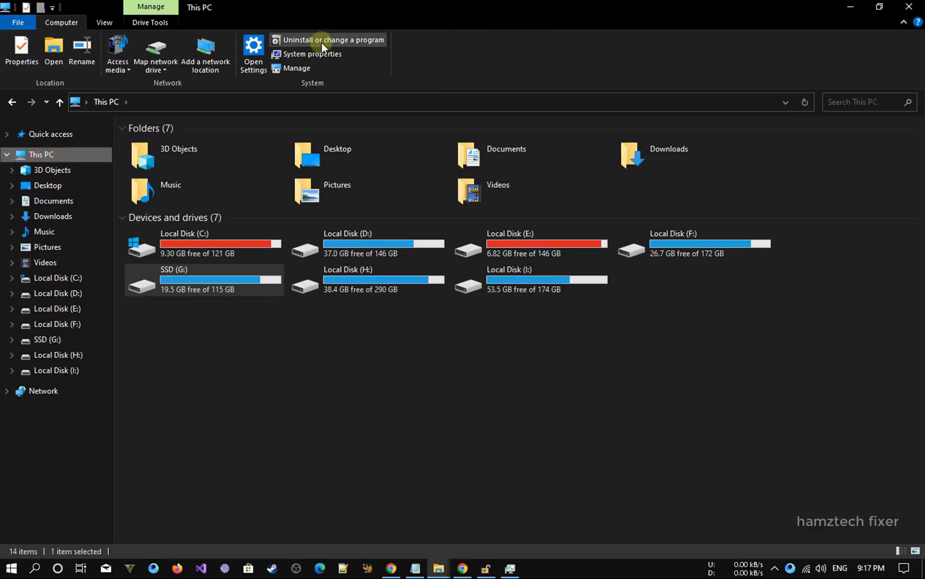
click(322, 42)
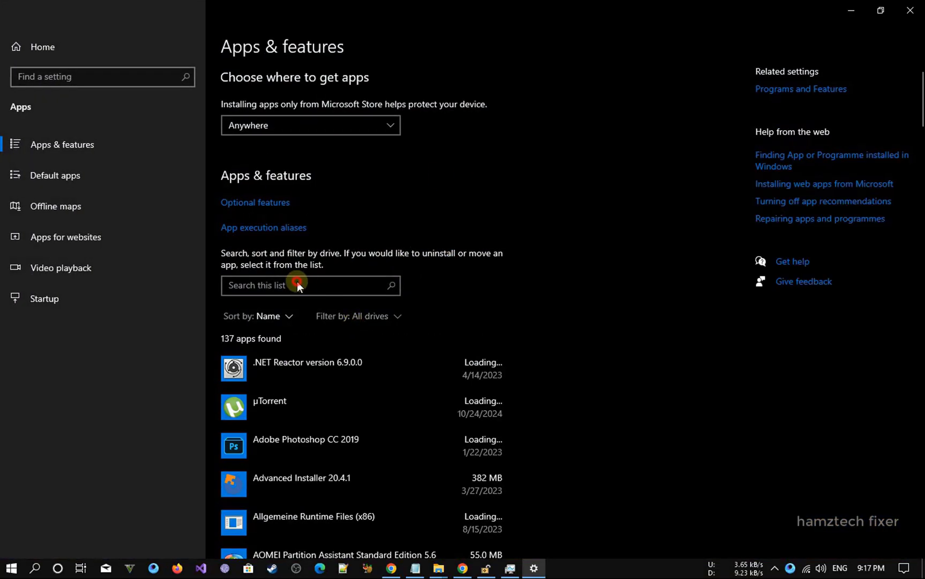
click(279, 287)
text(game)
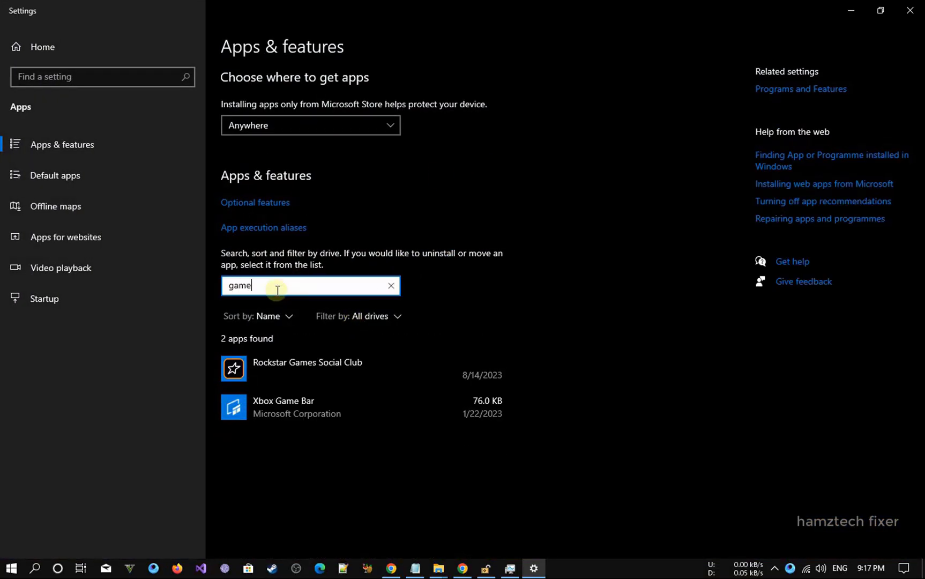
text(loop)
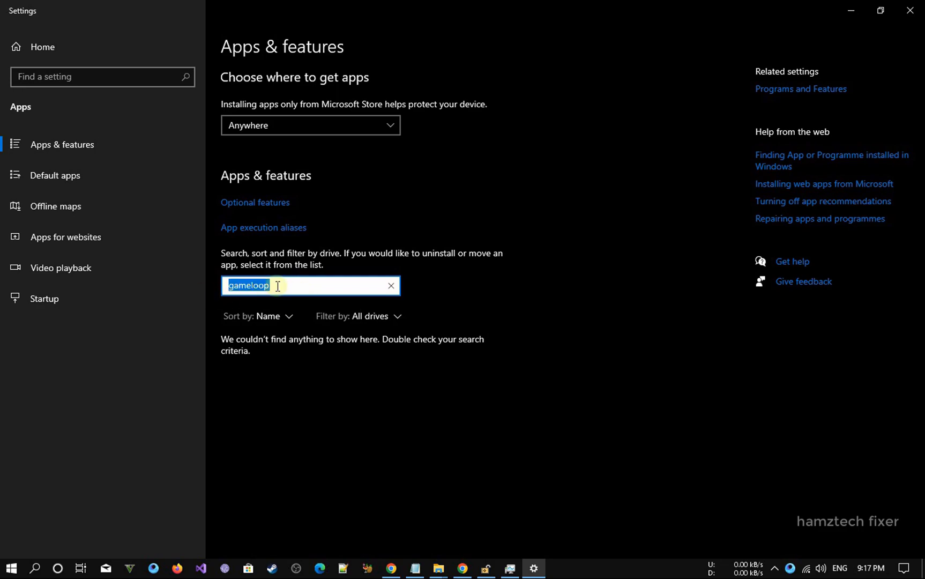
click(920, 4)
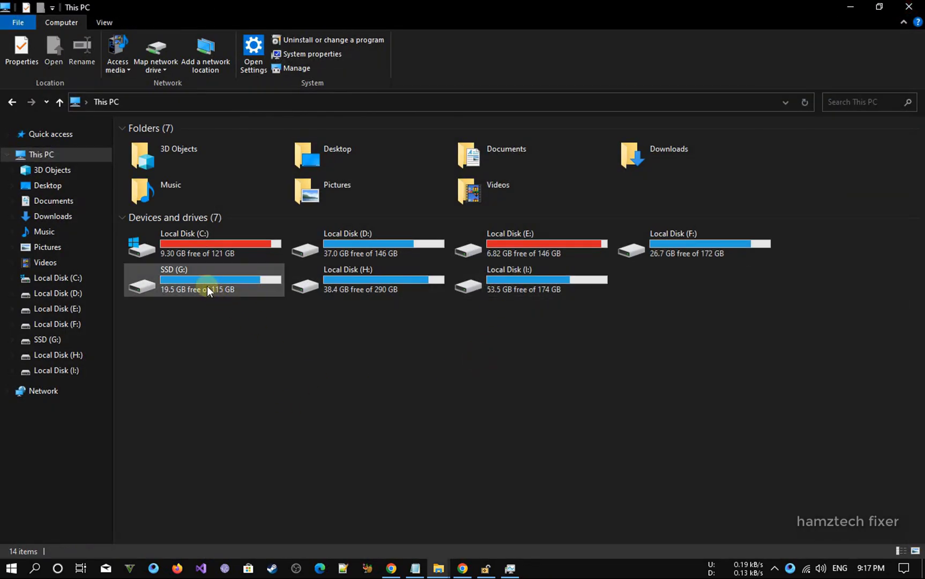
- On SSD (G:), look inside the Gameloop and Temp folders, then open Temp
double_click(232, 274)
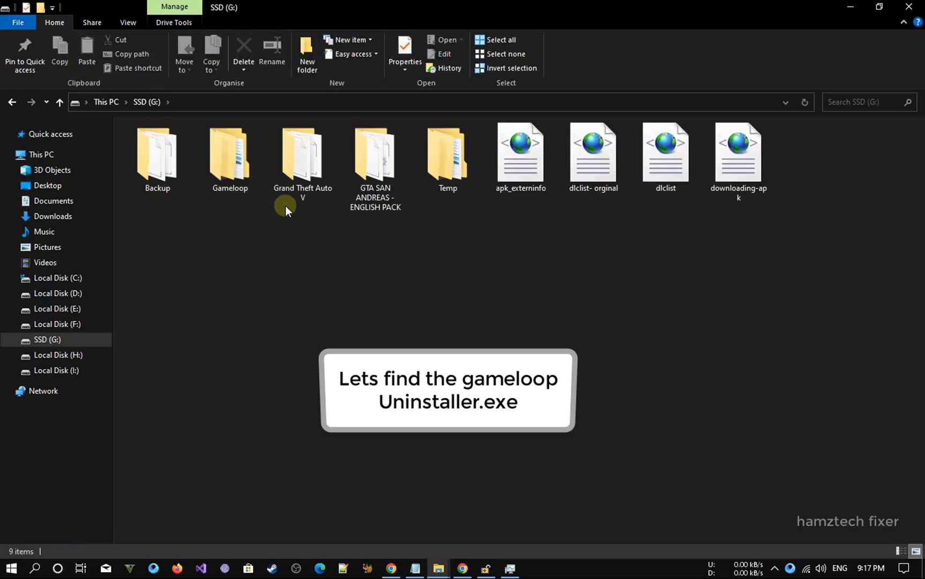
double_click(254, 177)
key(alt+Left)
double_click(447, 153)
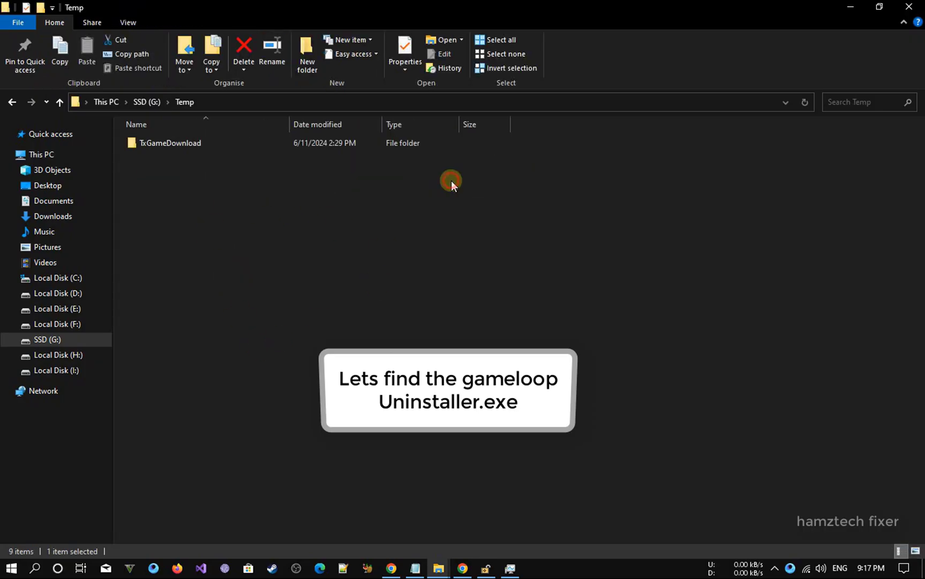
key(alt+Left)
drag(248, 251, 210, 168)
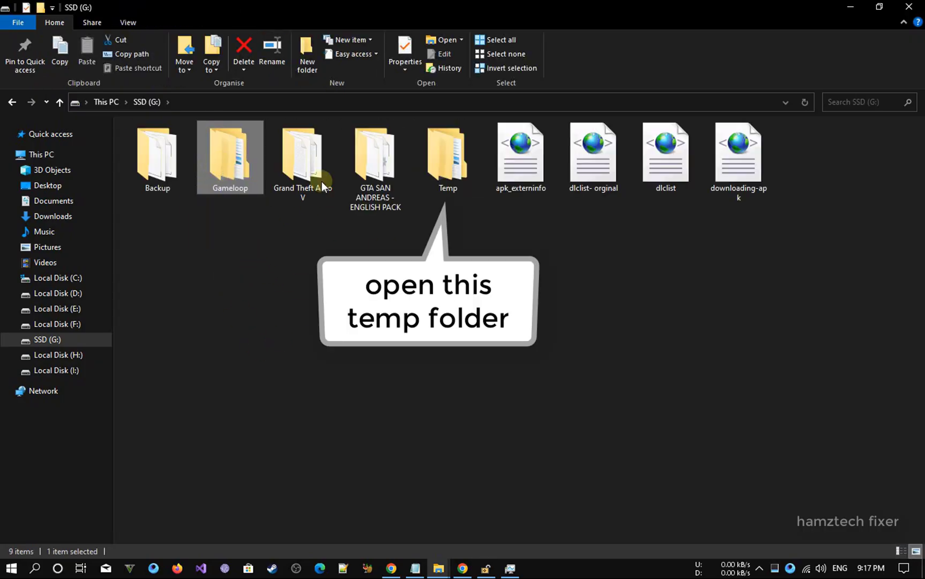
click(447, 168)
double_click(446, 168)
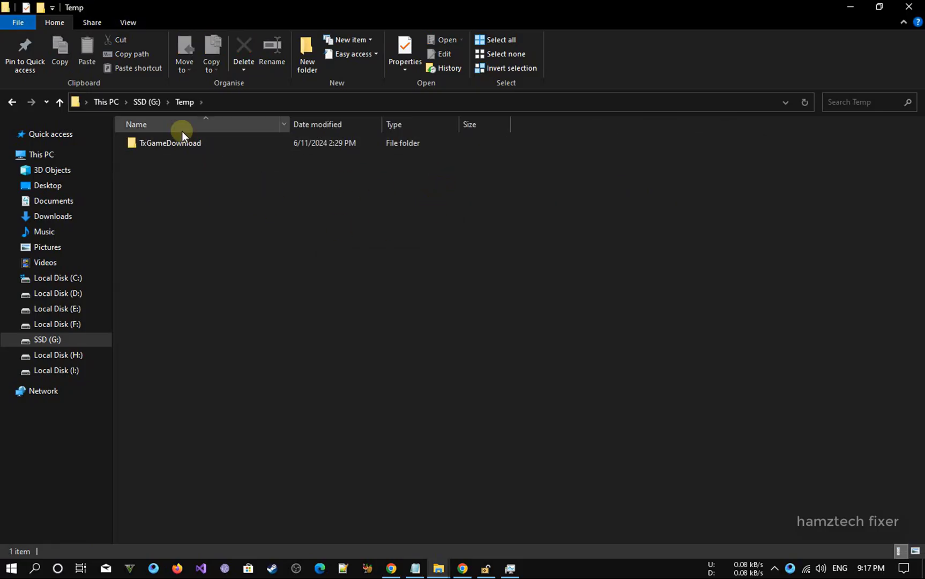
- Browse TxGameDownload > Component > AppMarket > hash folder > Setup, then return up to Temp
double_click(161, 142)
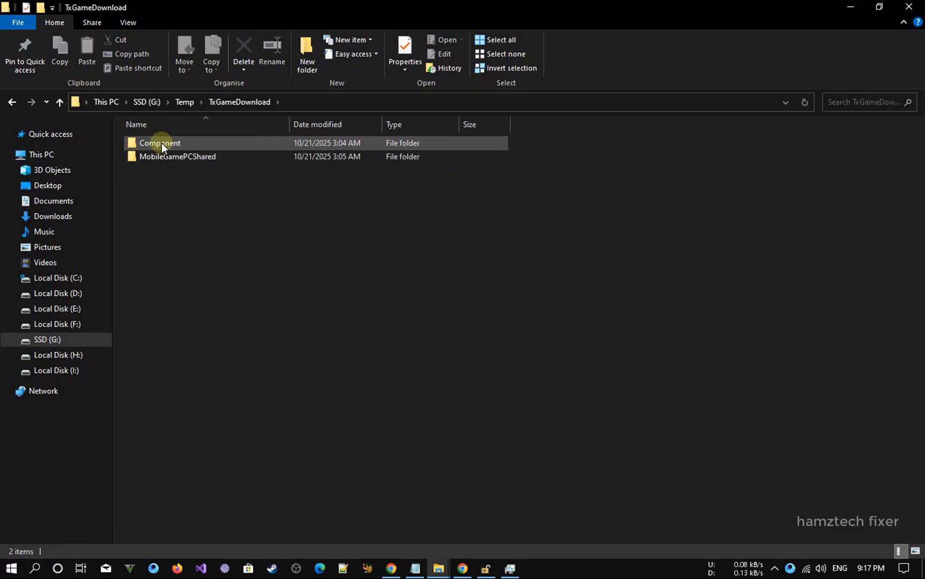
double_click(160, 143)
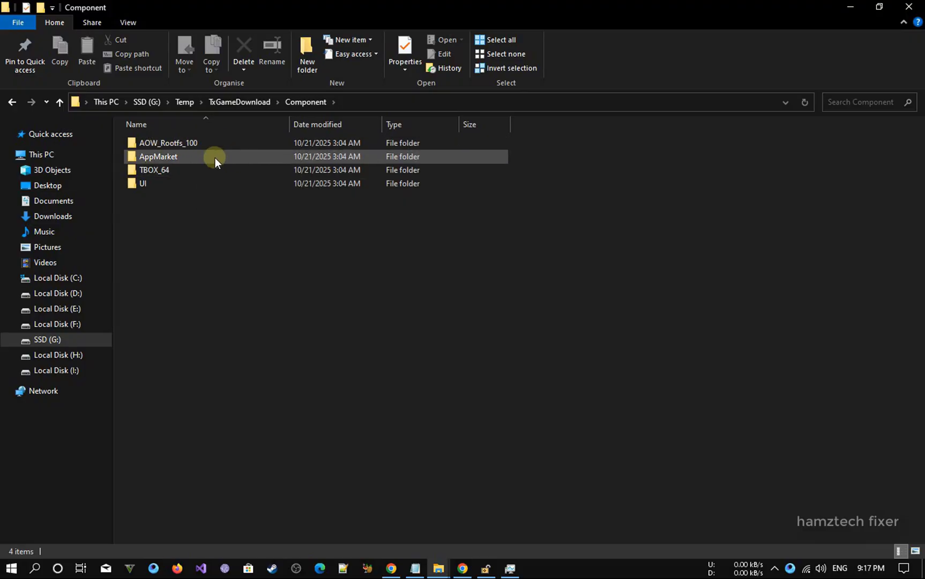
click(141, 157)
double_click(141, 157)
double_click(152, 144)
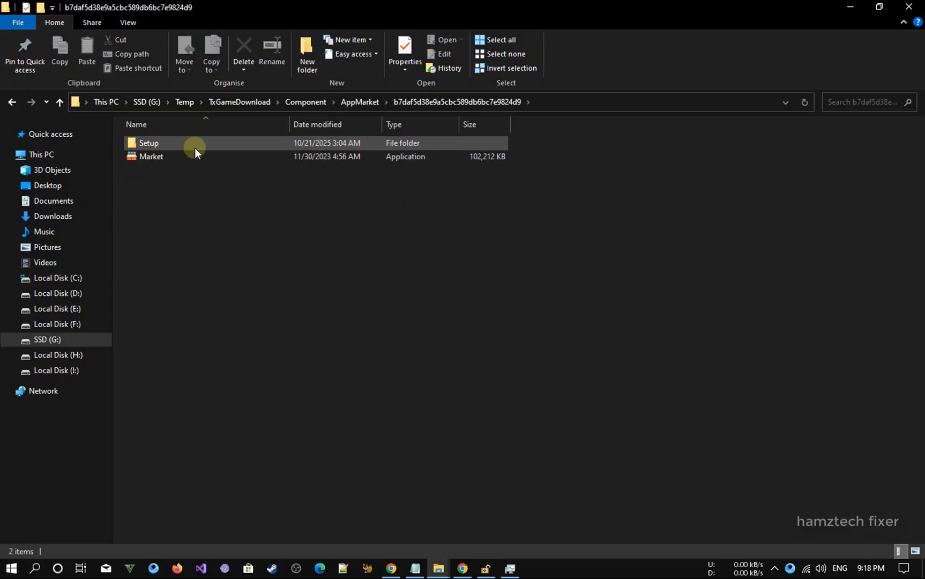
double_click(193, 144)
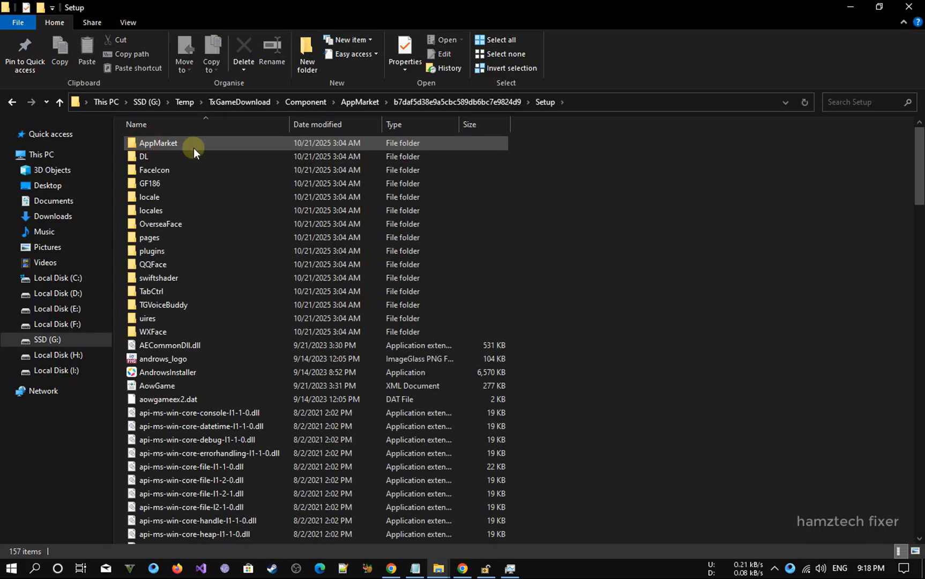
click(61, 101)
click(60, 102)
click(60, 102)
click(60, 102)
click(61, 102)
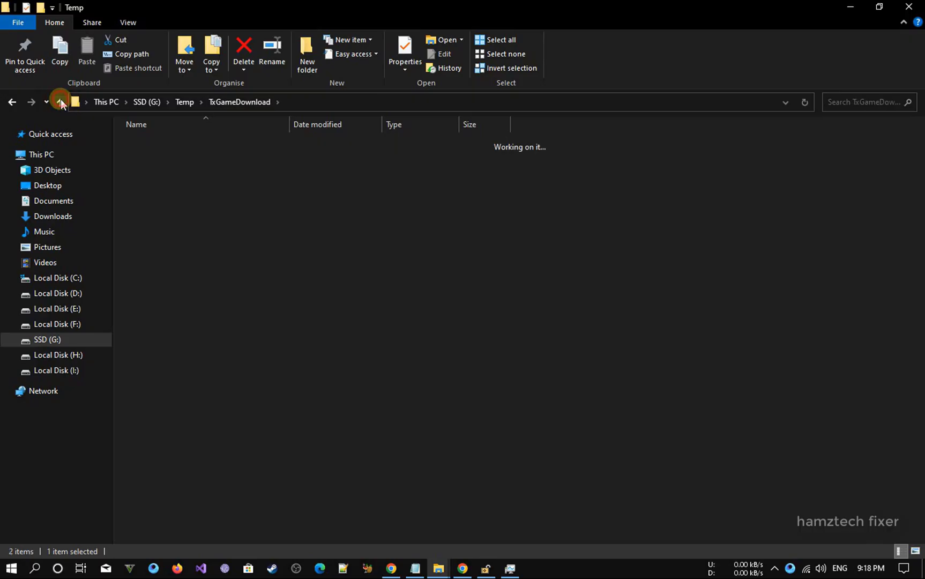
click(60, 101)
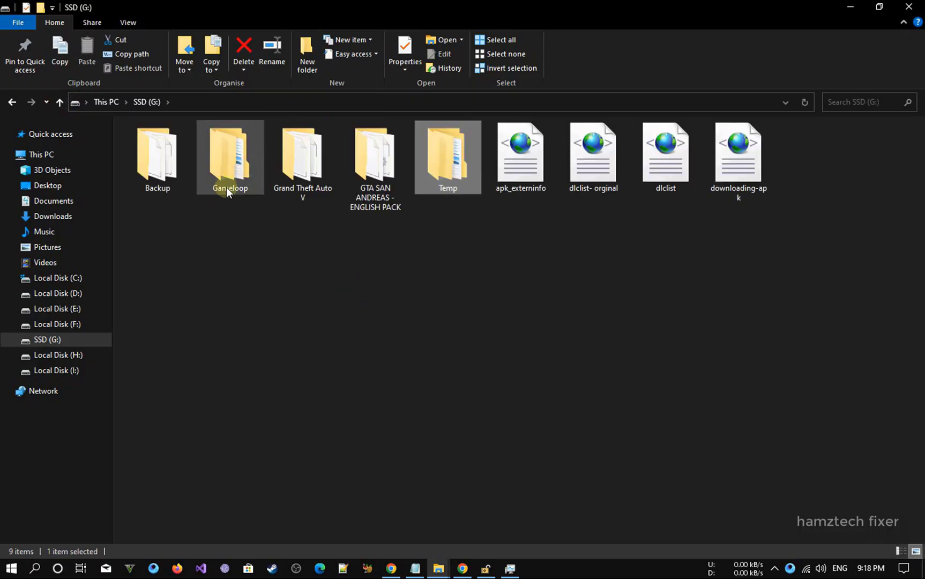
- Reopen the path from Temp down to AppMarket's Setup folder and select GF186
double_click(455, 188)
double_click(156, 142)
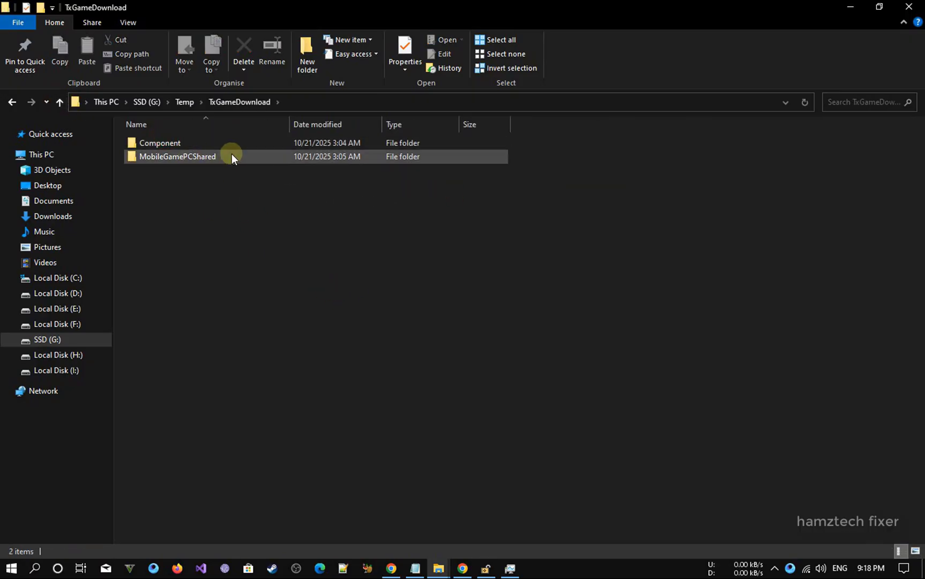
double_click(174, 143)
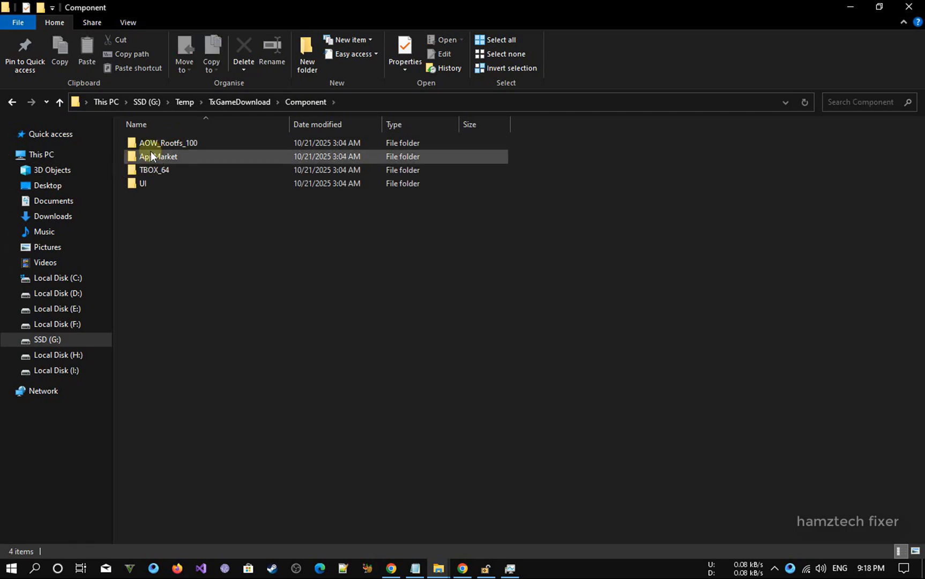
click(135, 156)
double_click(135, 155)
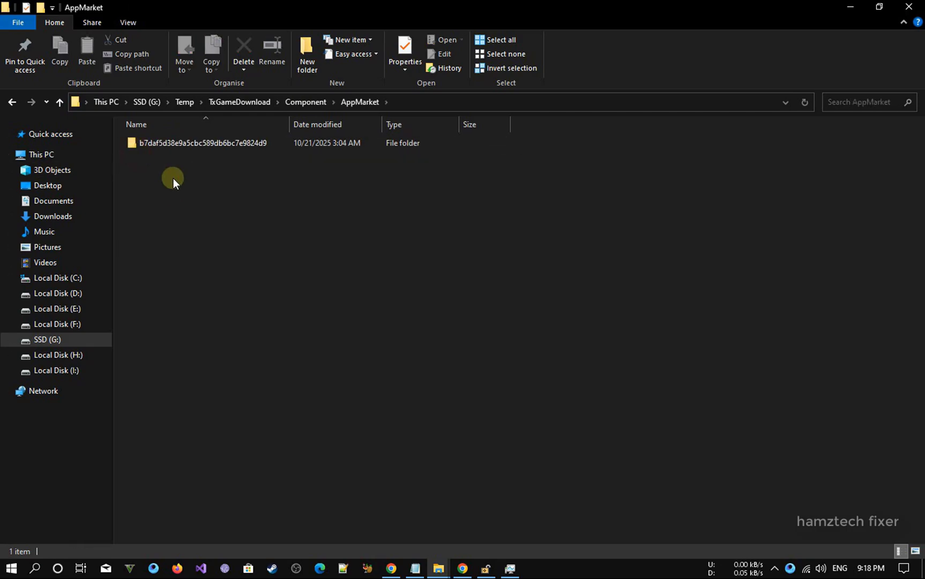
double_click(267, 141)
click(170, 143)
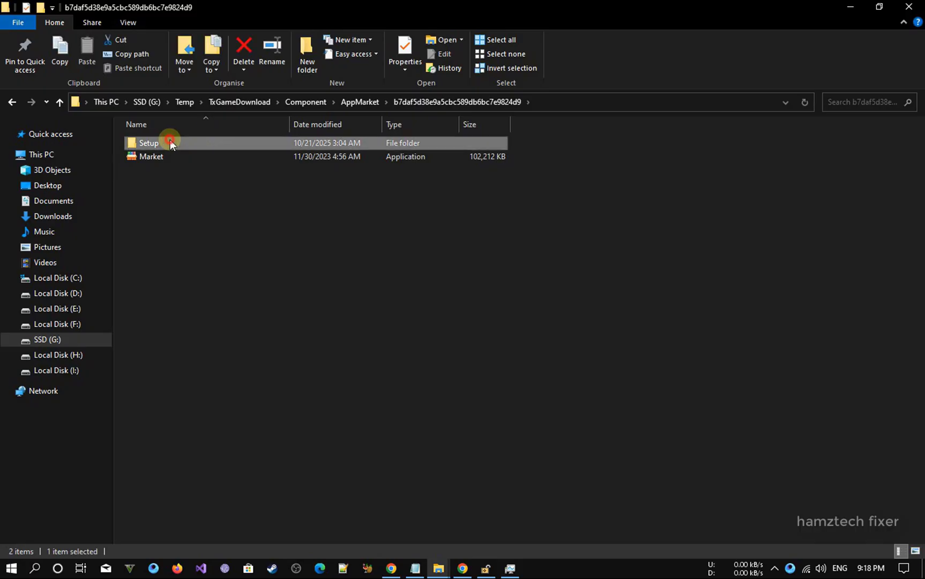
double_click(170, 143)
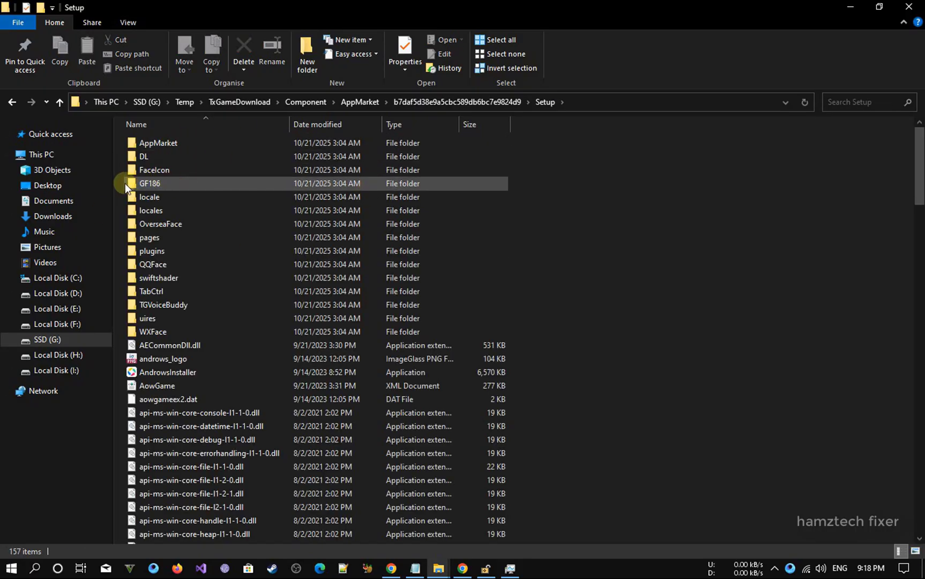
click(144, 182)
- Open GF186 and launch TUninstall, reopening the GameLoop uninstaller after closing it once
double_click(152, 184)
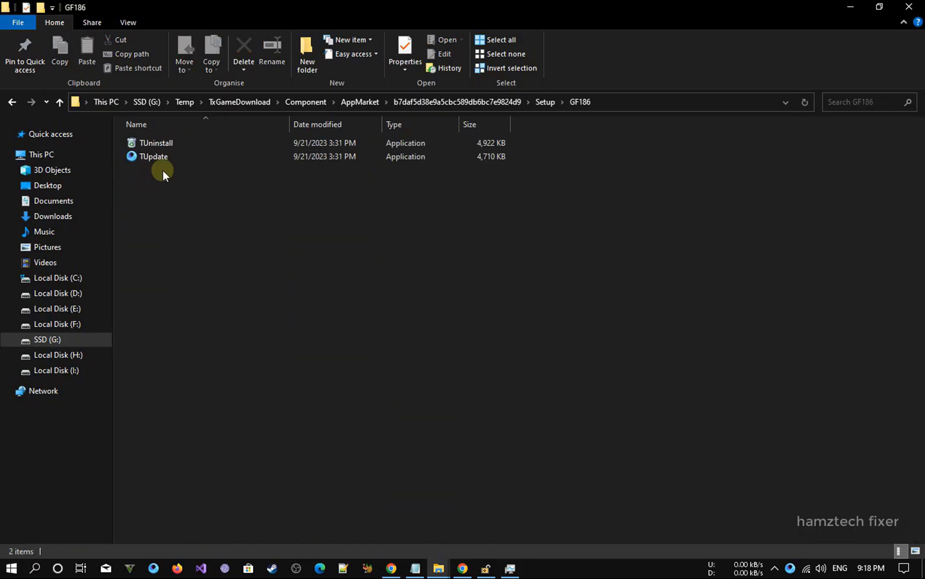
click(477, 142)
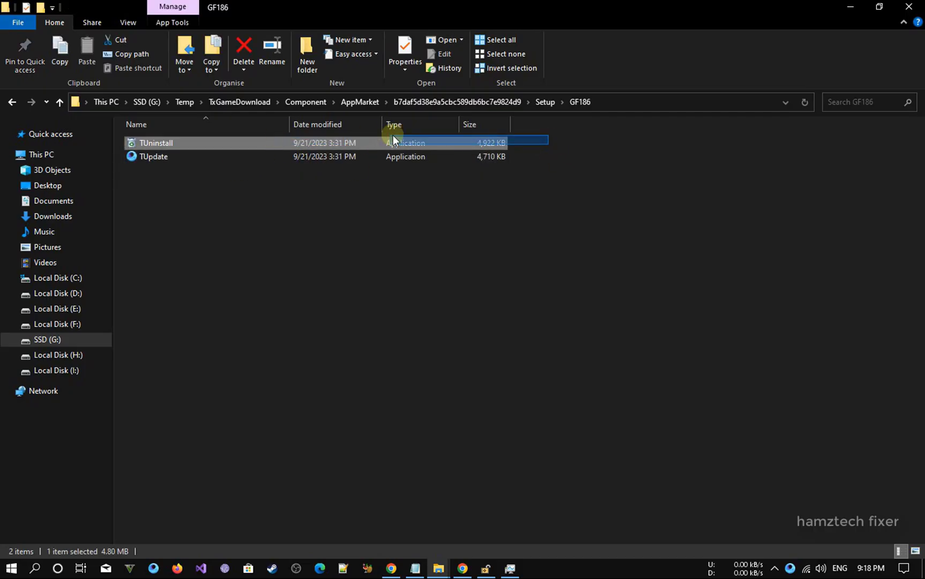
click(154, 142)
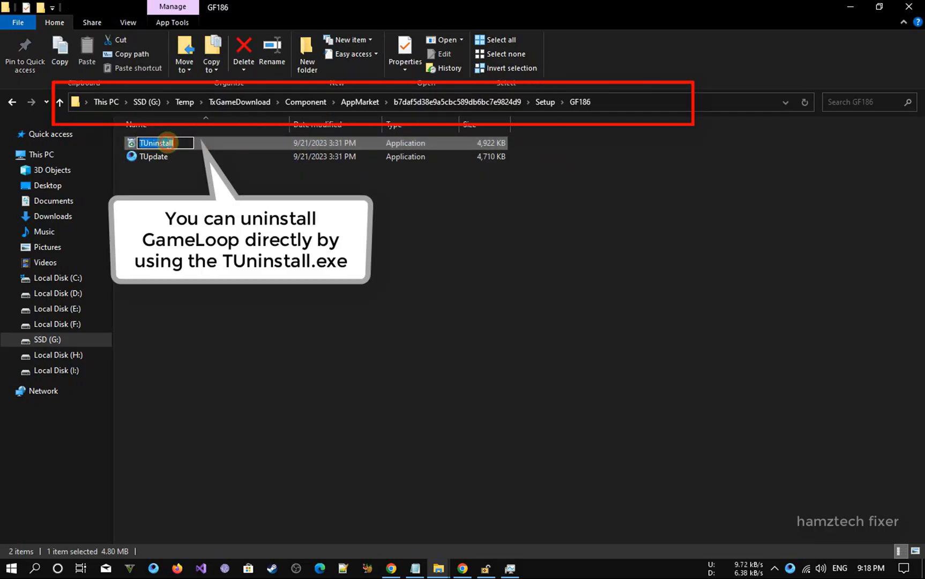
double_click(222, 143)
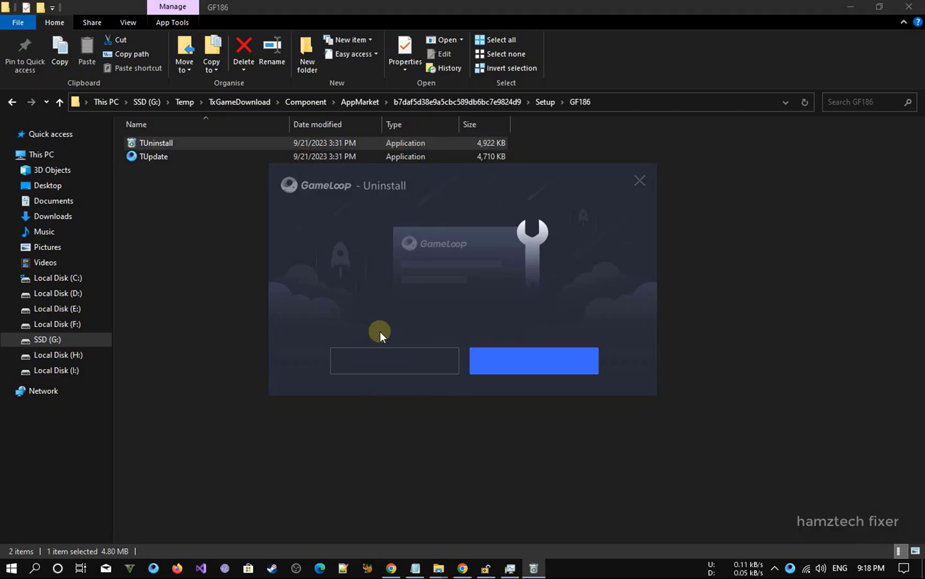
click(635, 183)
double_click(412, 143)
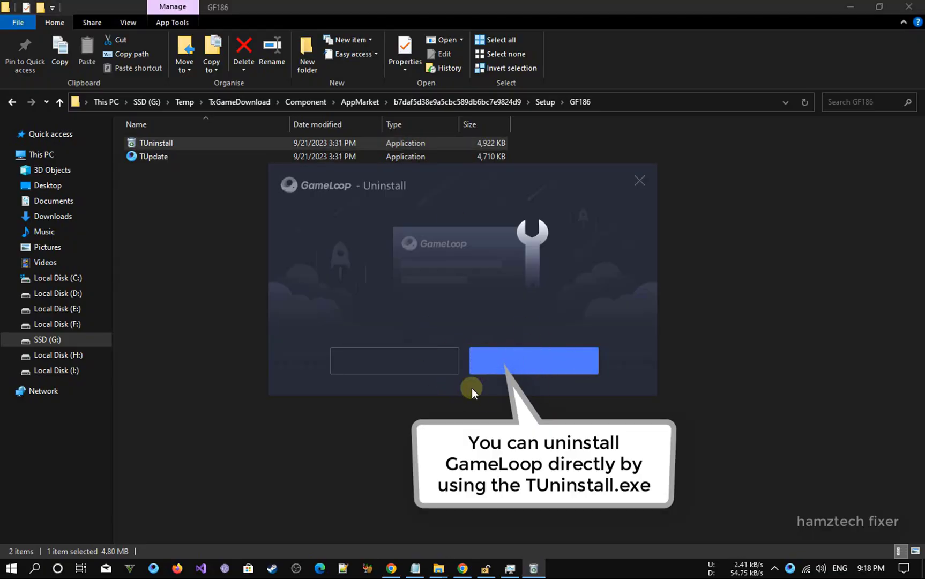
- Confirm the GameLoop uninstall and go up to the SSD (G:) drive root
click(533, 365)
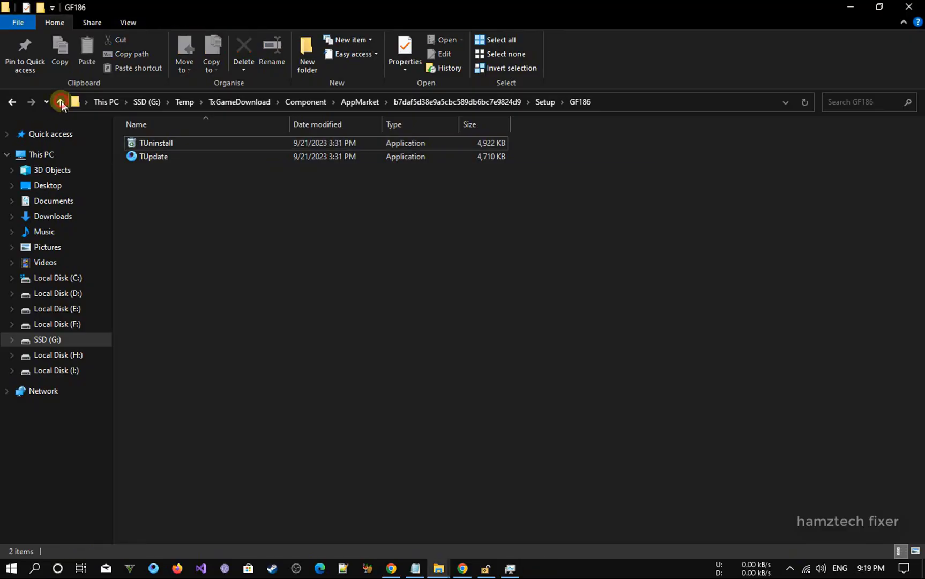
click(59, 102)
click(62, 100)
click(62, 101)
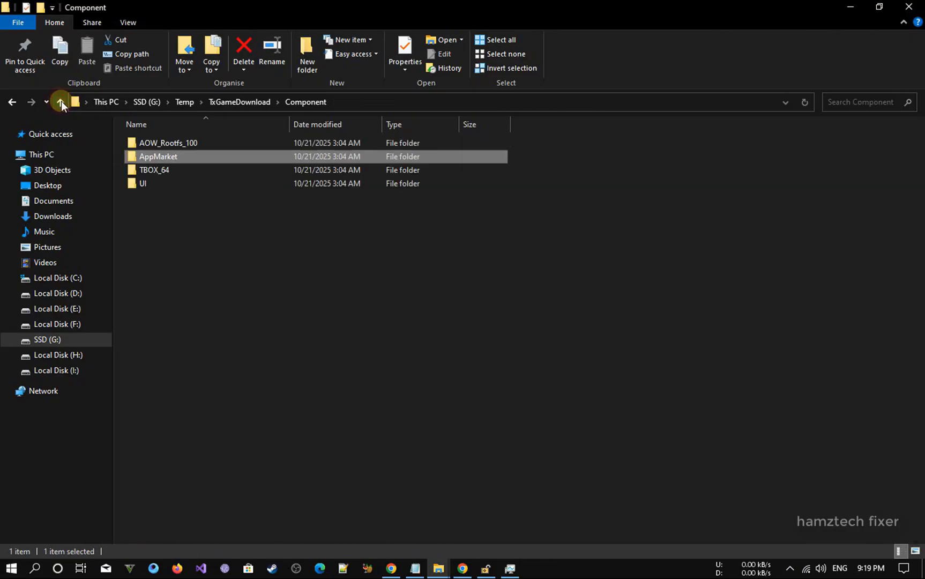
click(61, 100)
click(62, 100)
click(61, 100)
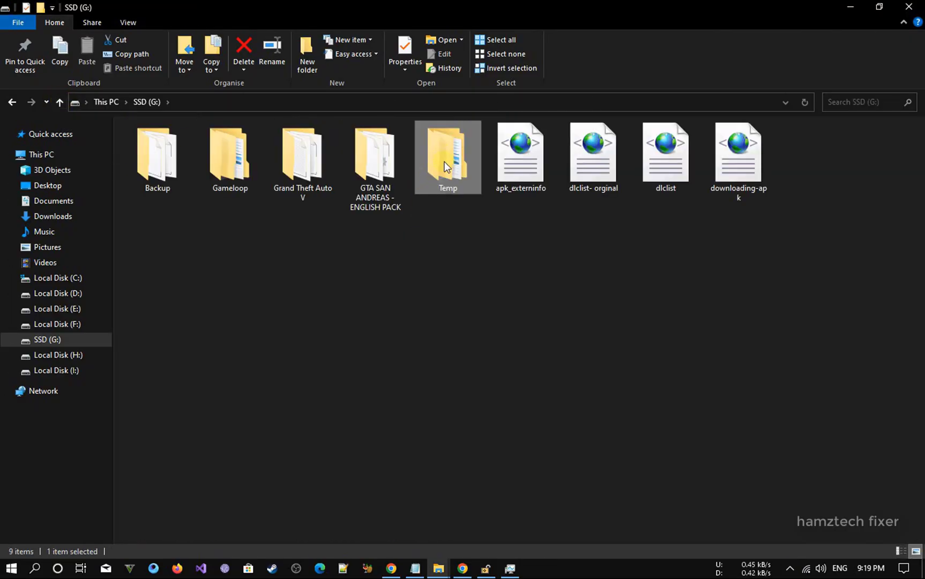
- Permanently delete the Temp and Gameloop folders with Shift+Delete
drag(436, 268, 437, 168)
key(shift+Delete)
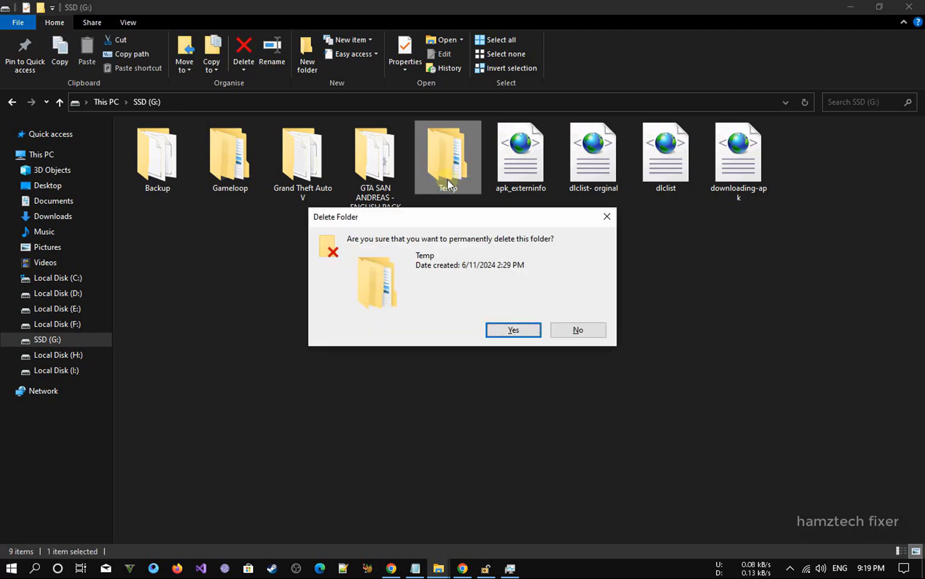
click(515, 330)
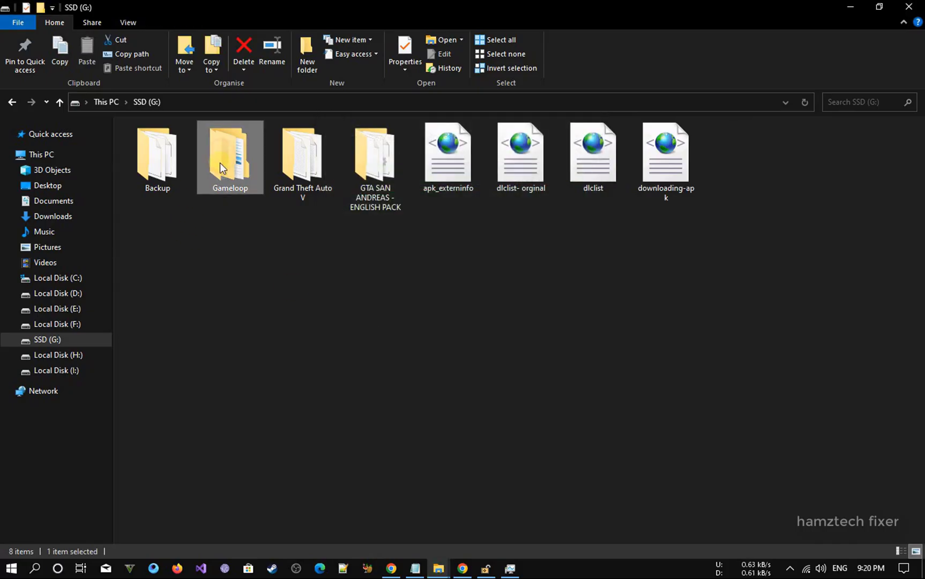
key(shift+Delete)
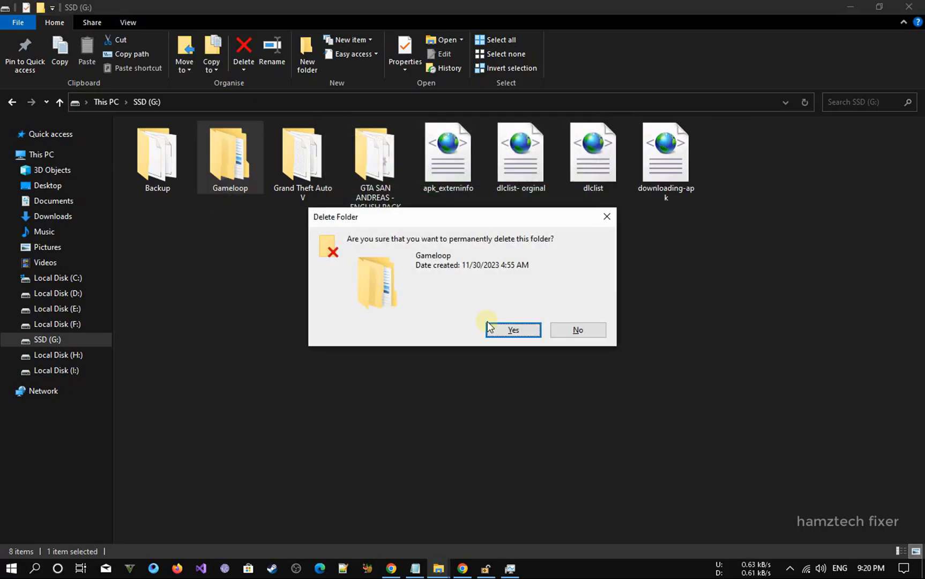
click(488, 324)
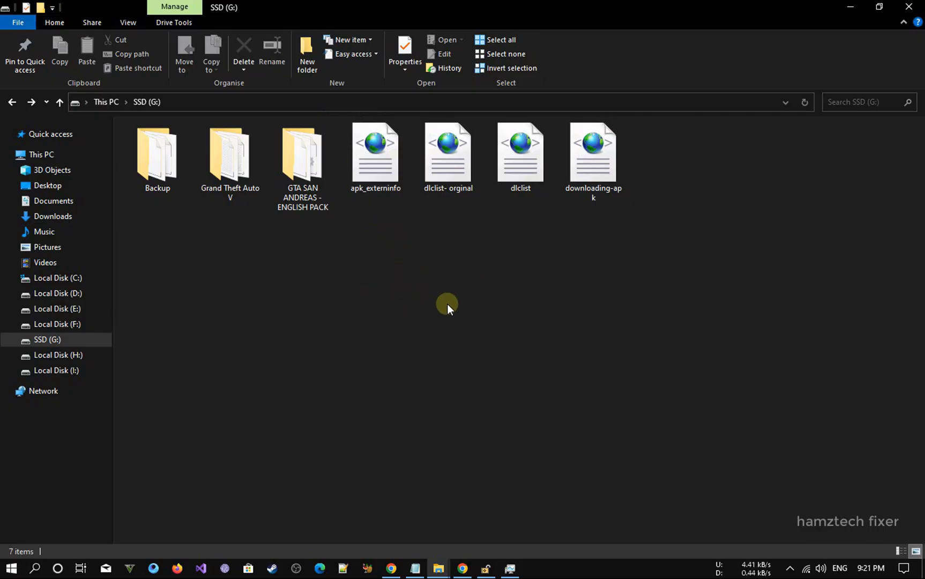
key(super)
text(gamel)
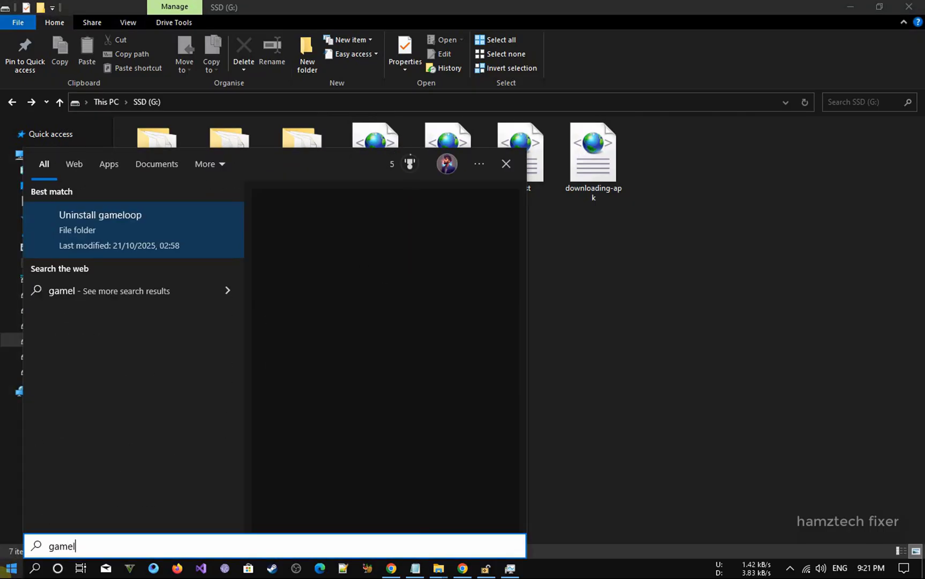
text(oop)
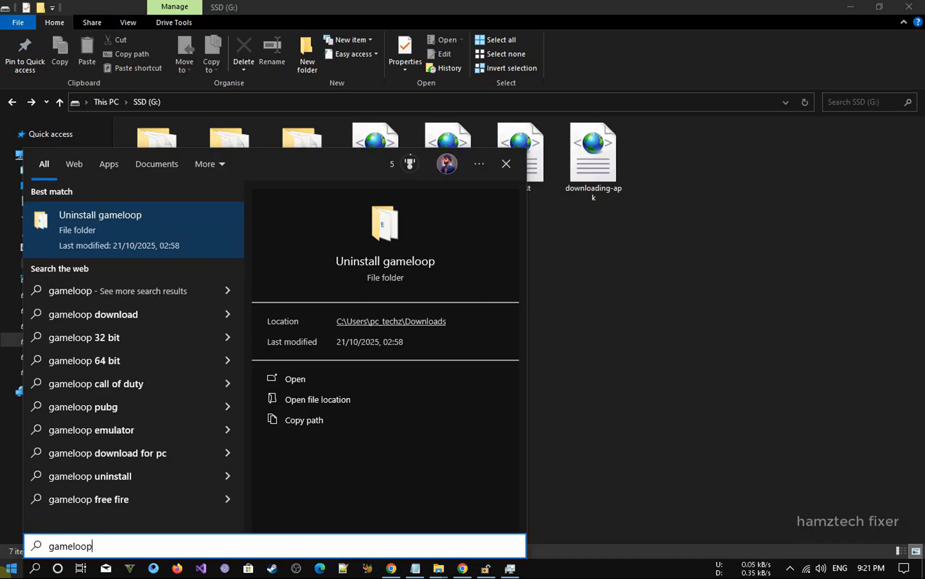
click(575, 350)
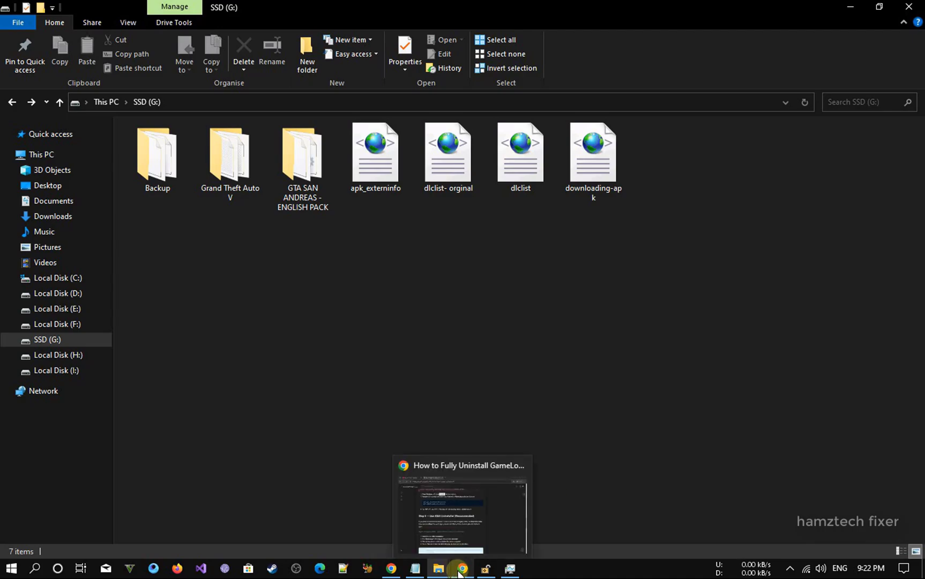
- Bring back the GameLoop uninstall guide at Step 4, Clean Registry Entries (Advanced)
click(463, 509)
scroll(294, 207, up, 4)
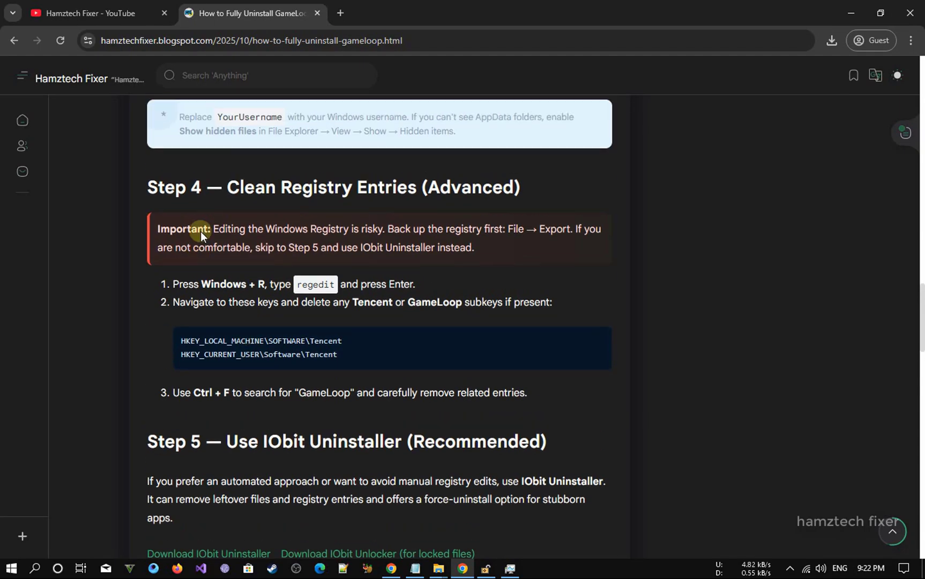
drag(236, 291, 521, 290)
click(520, 290)
double_click(479, 290)
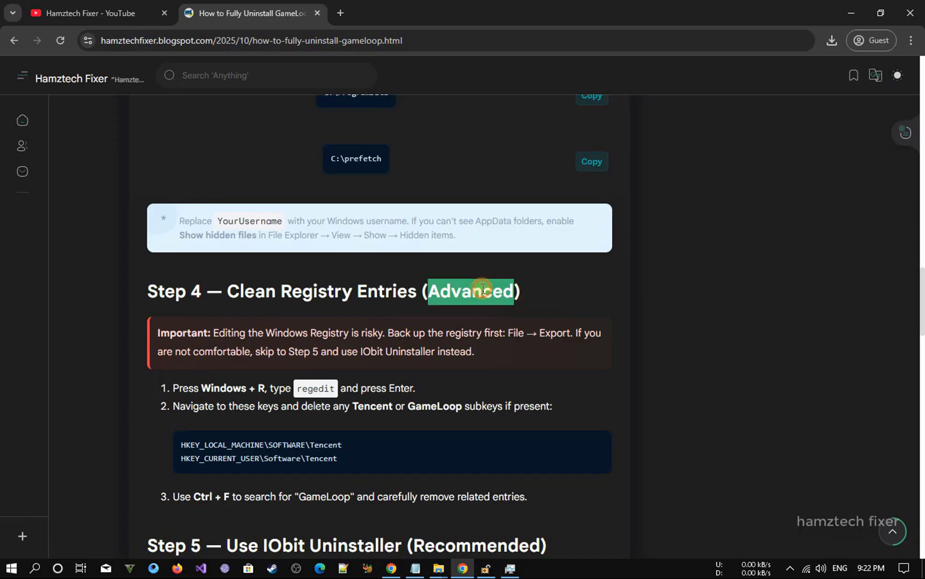
click(481, 289)
- Copy the word 'regedit' from Step 4's first instruction
drag(200, 387, 313, 386)
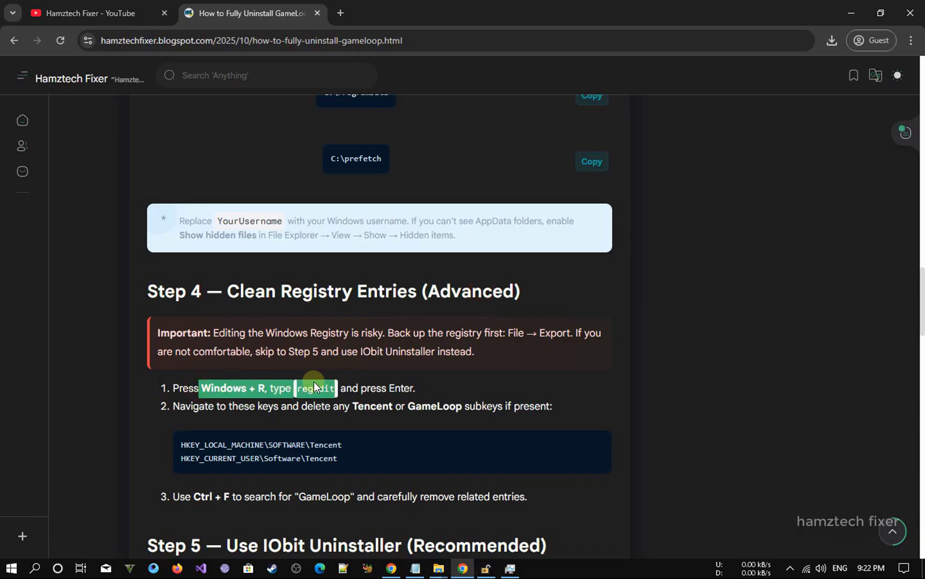
double_click(315, 388)
key(super+c)
click(298, 388)
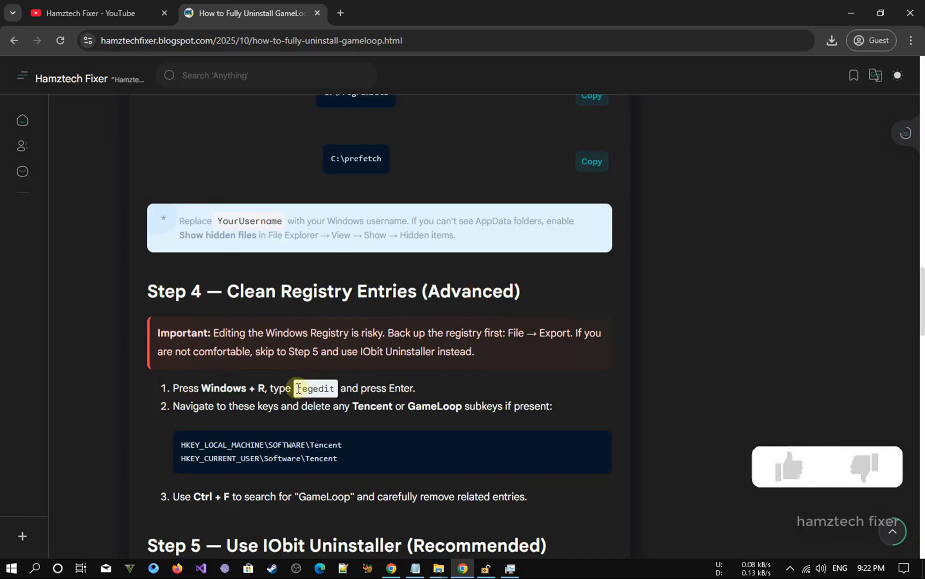
right_click(332, 388)
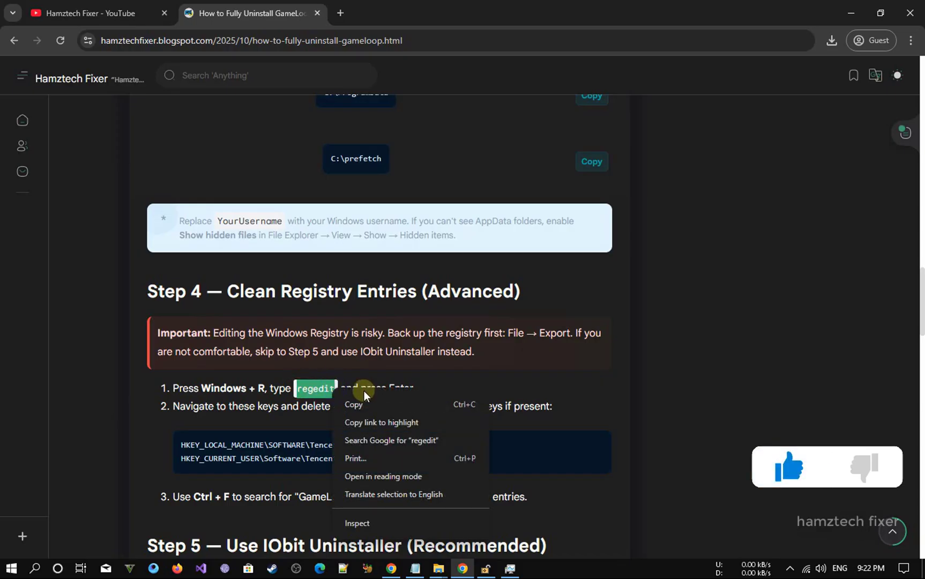
click(282, 403)
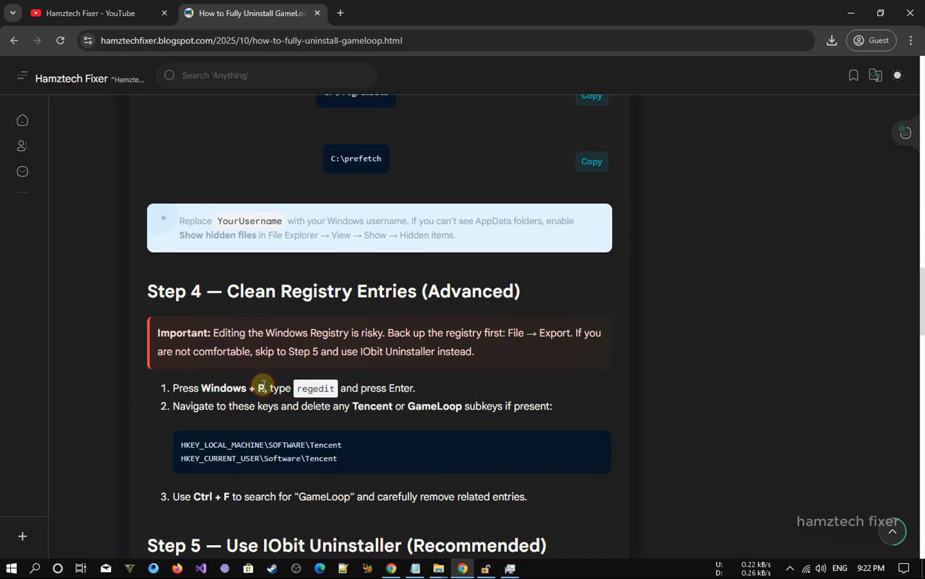
- Run 'prefetch' from the Run box and close the empty Prefetch folder
key(super+r)
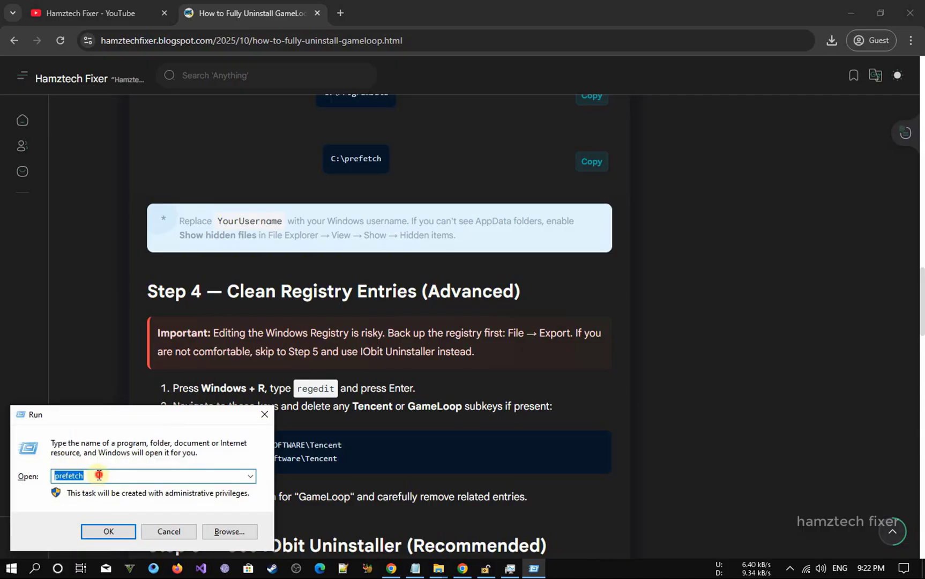
click(108, 530)
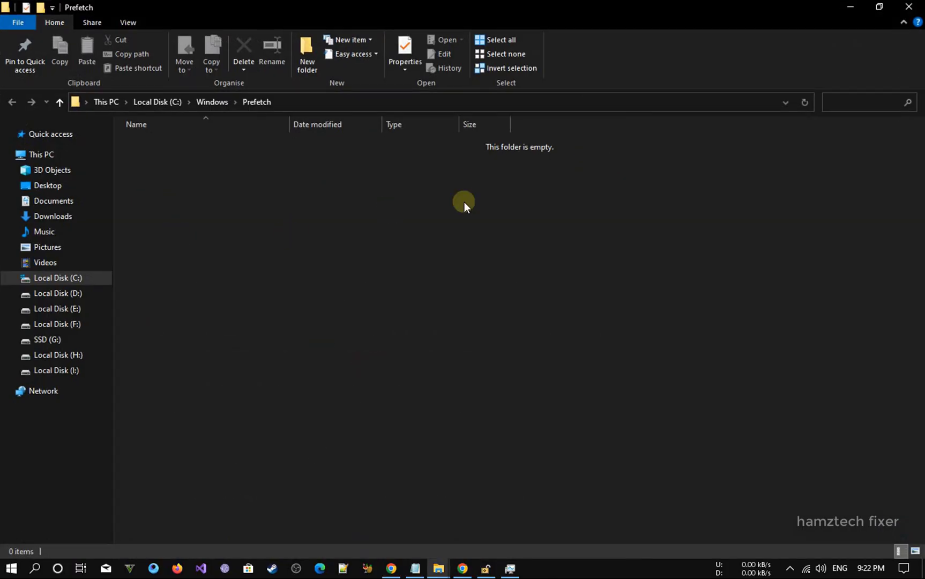
click(908, 6)
- Paste 'regedit' into the Run box and launch Registry Editor
key(super+r)
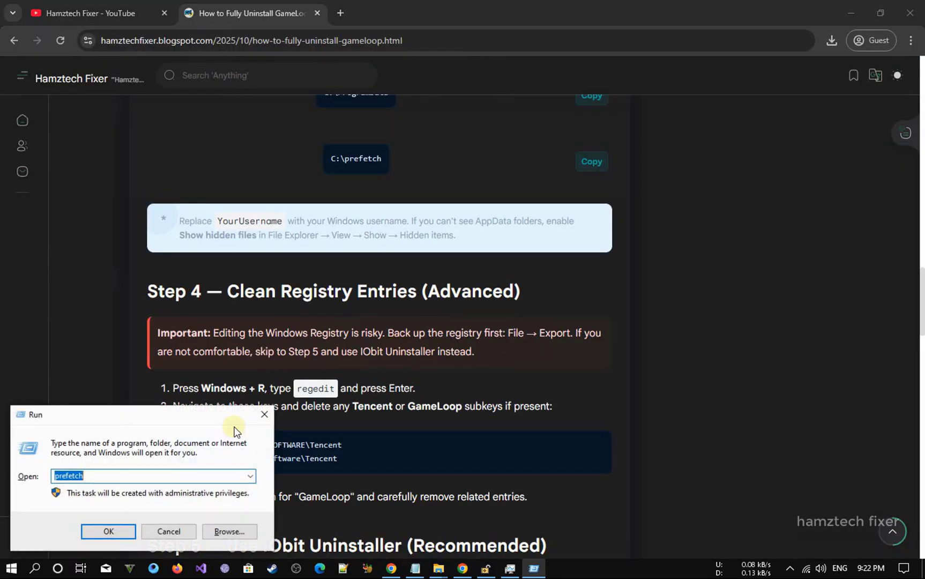
right_click(77, 477)
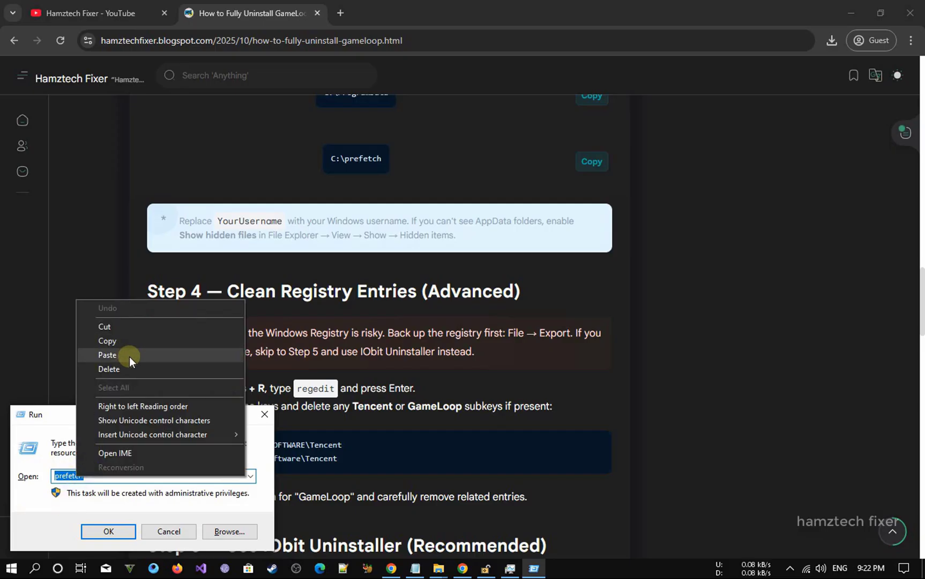
click(122, 353)
click(107, 531)
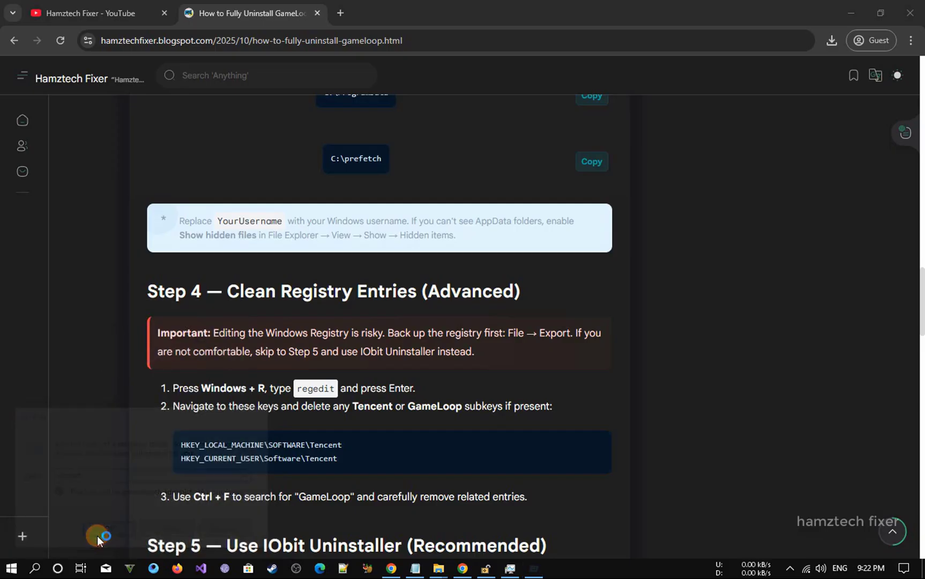
- Move Registry Editor, check HKEY_LOCAL_MACHINE\SOFTWARE for T keys, then collapse it
drag(291, 45, 442, 19)
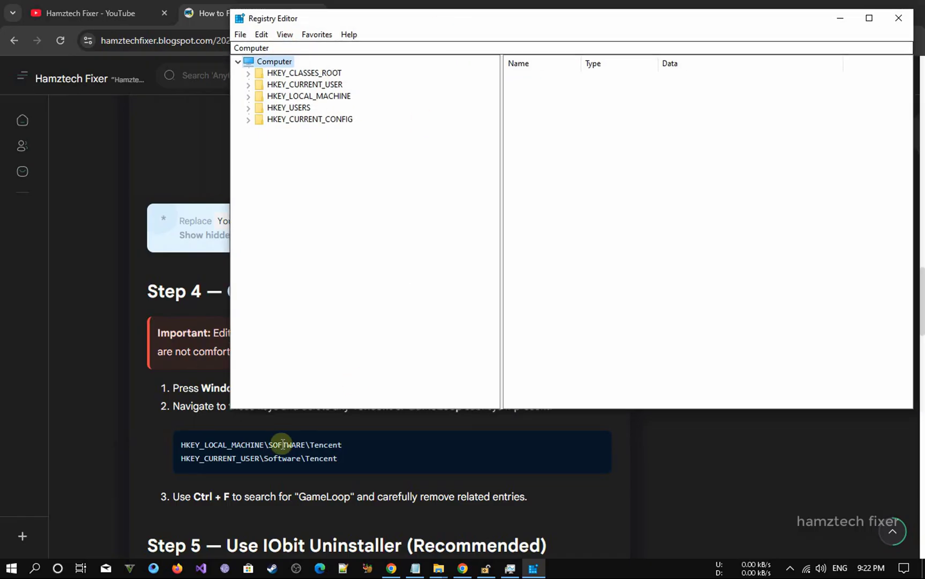
double_click(298, 96)
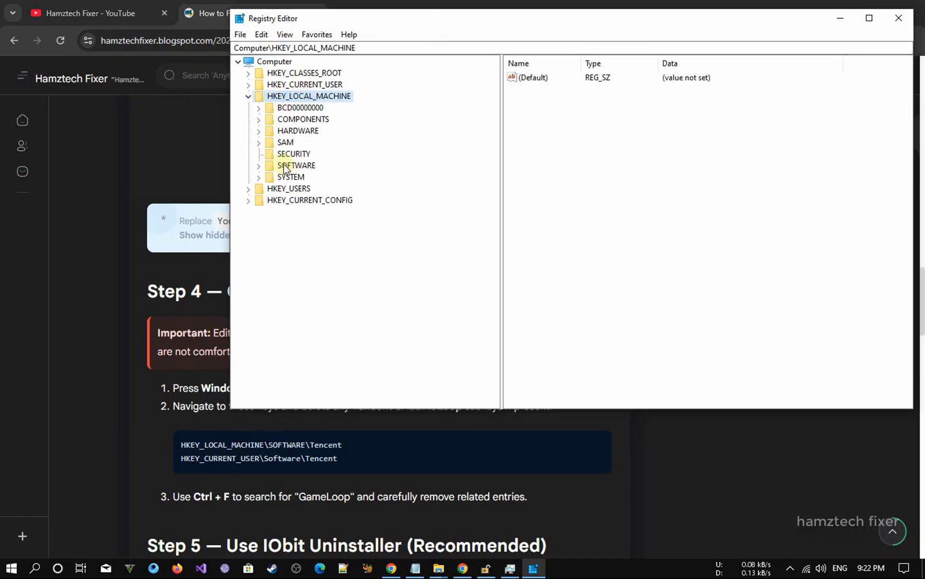
double_click(284, 165)
key(t)
scroll(295, 206, down, 3)
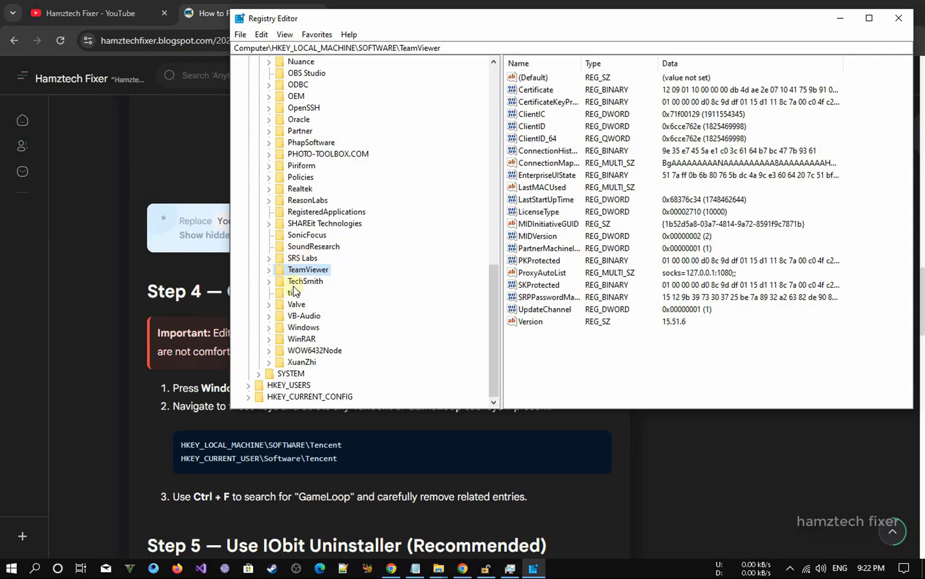
scroll(294, 126, up, 10)
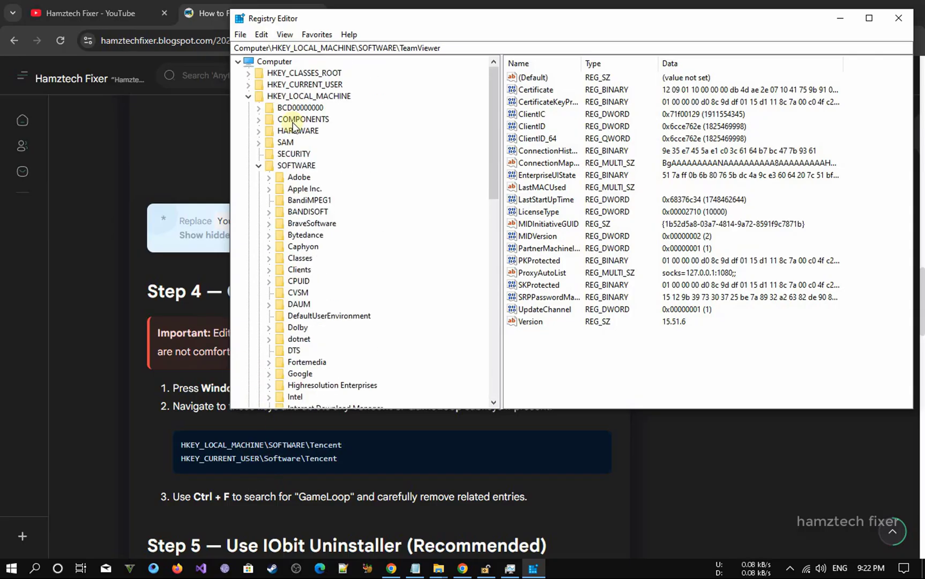
click(249, 97)
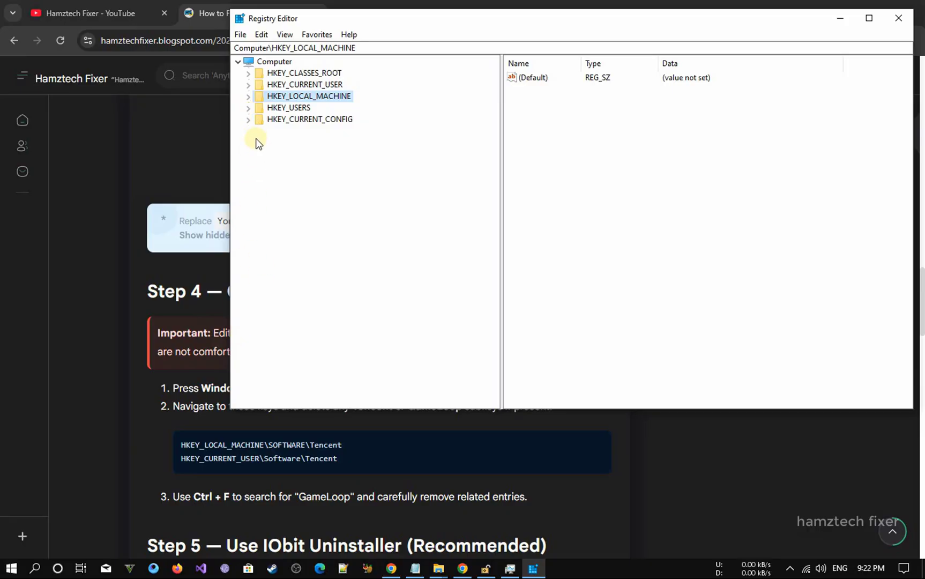
- Expand HKEY_CURRENT_USER\SOFTWARE and scroll down to the Tencent key
double_click(254, 85)
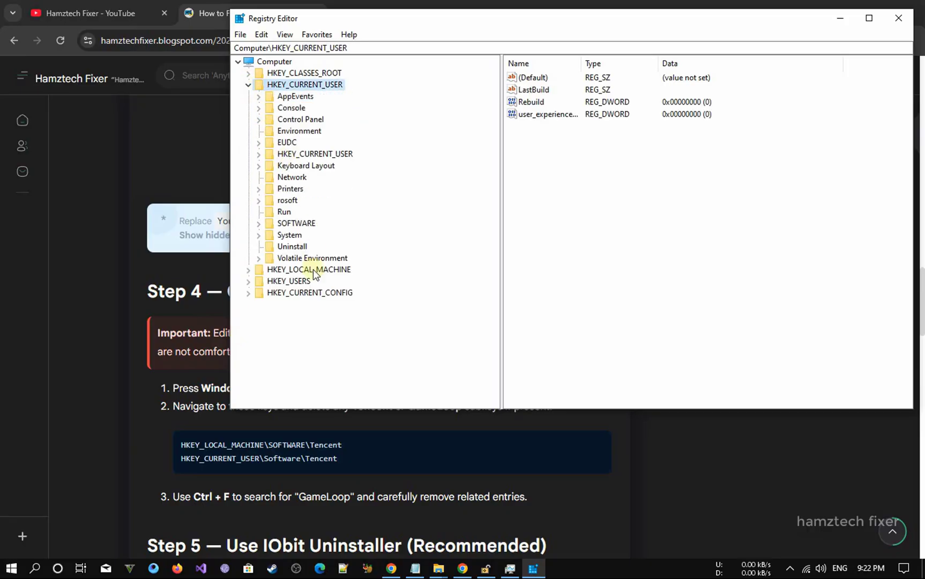
double_click(296, 223)
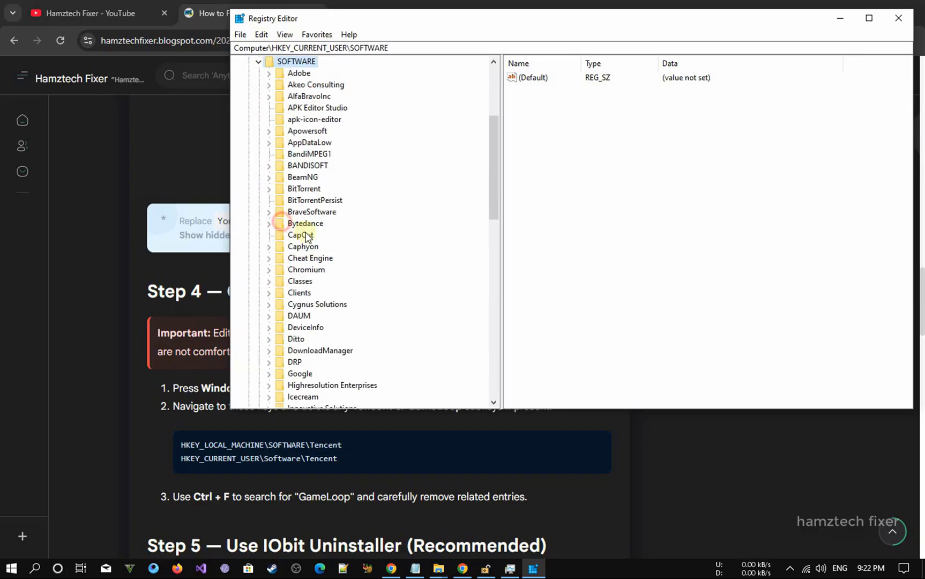
scroll(316, 257, down, 2)
scroll(304, 212, down, 4)
scroll(304, 212, down, 10)
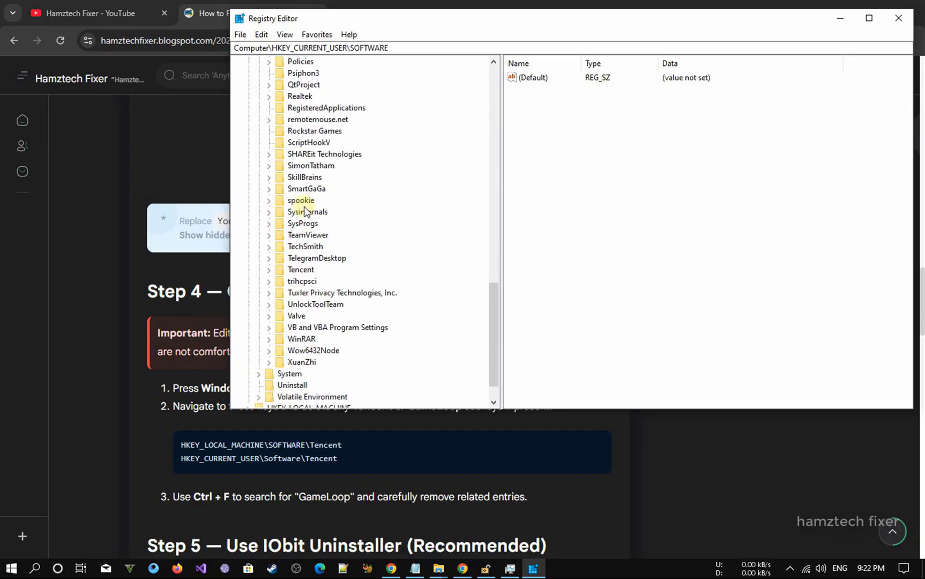
- Select and expand the Tencent key, comparing its path with the guide's registry paths
click(295, 271)
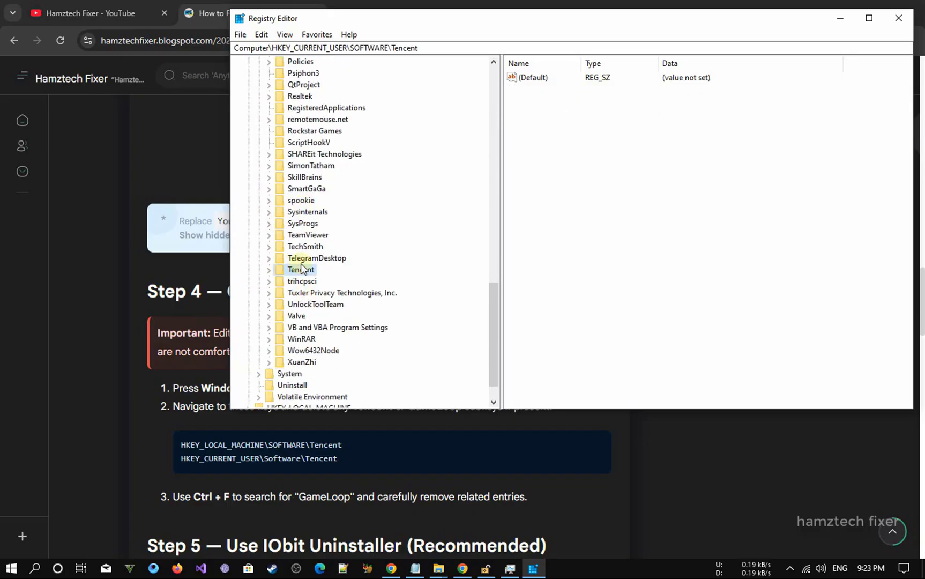
double_click(306, 272)
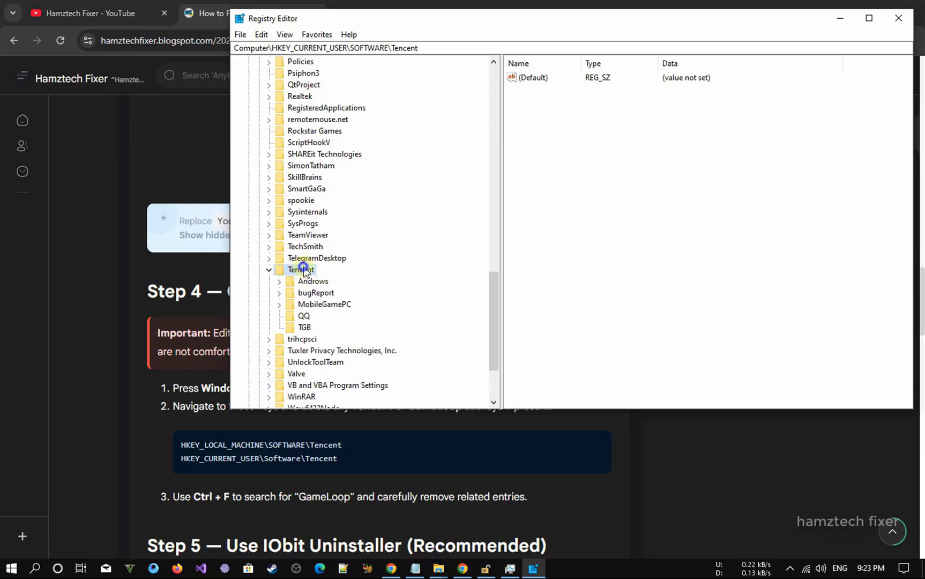
right_click(304, 269)
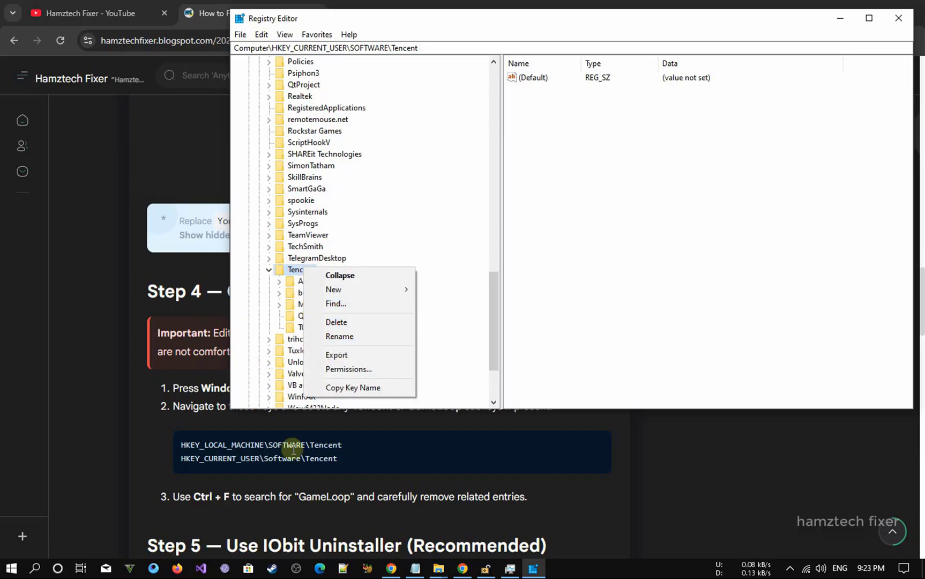
click(222, 459)
key(alt+Tab)
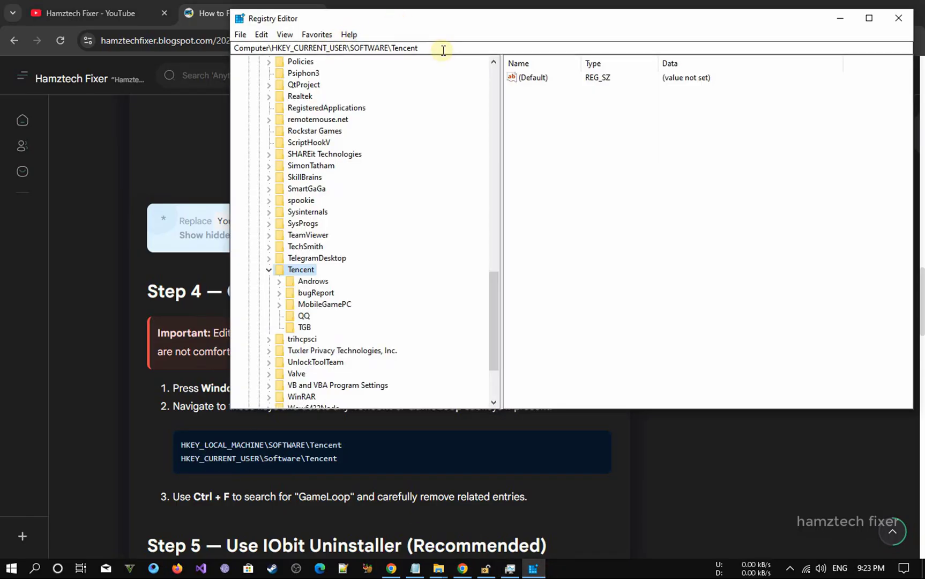
drag(440, 48, 237, 48)
- Delete the Tencent key and confirm the removal
click(296, 270)
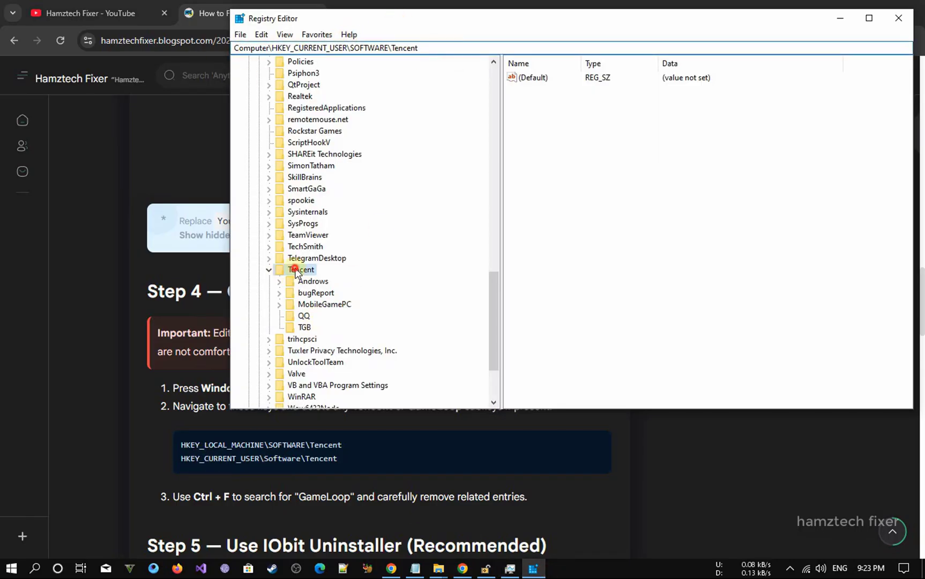
right_click(296, 268)
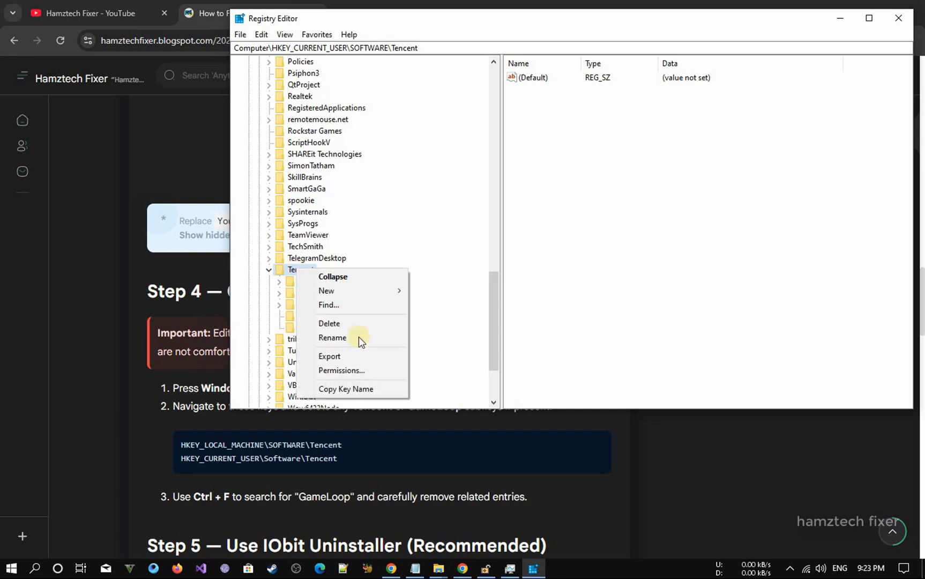
click(352, 317)
click(539, 284)
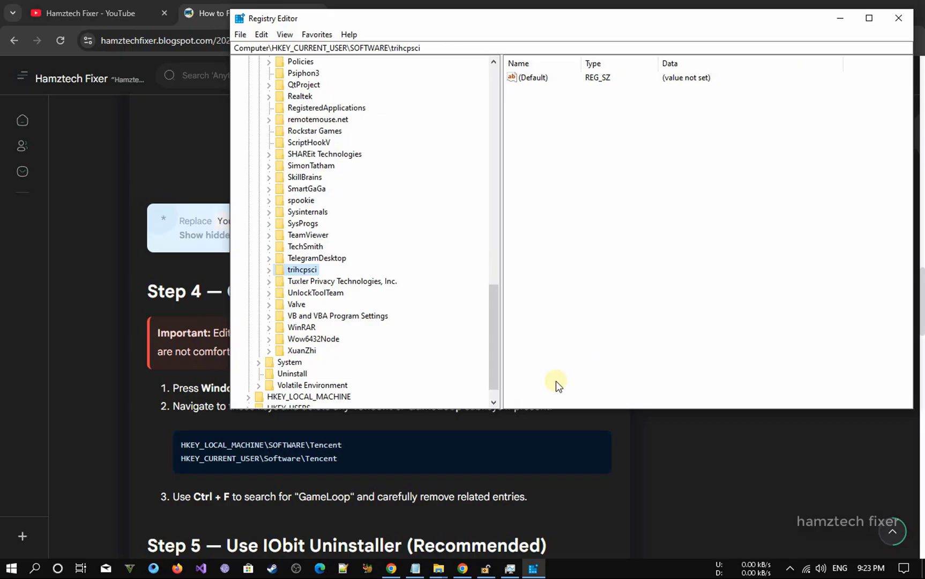
- Close Registry Editor, find the guide's Step 5 IObit Uninstaller heading, and start a Start-menu search
click(899, 18)
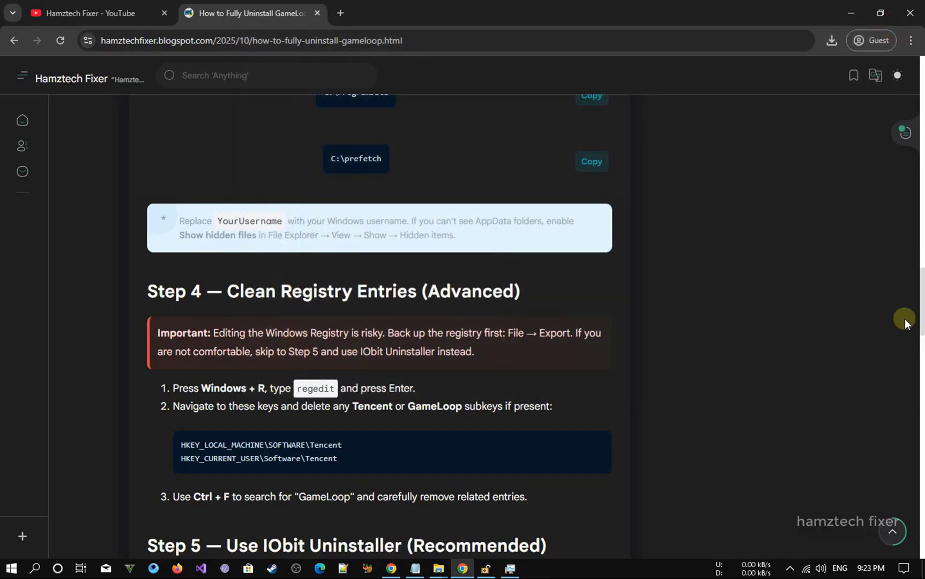
scroll(669, 354, down, 10)
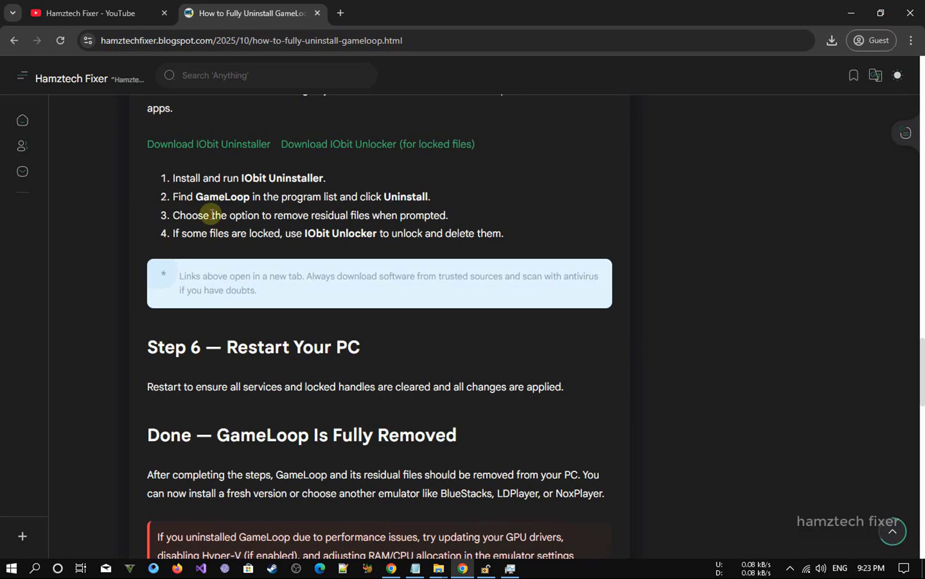
scroll(274, 218, up, 2)
drag(142, 160, 588, 147)
click(588, 143)
click(11, 567)
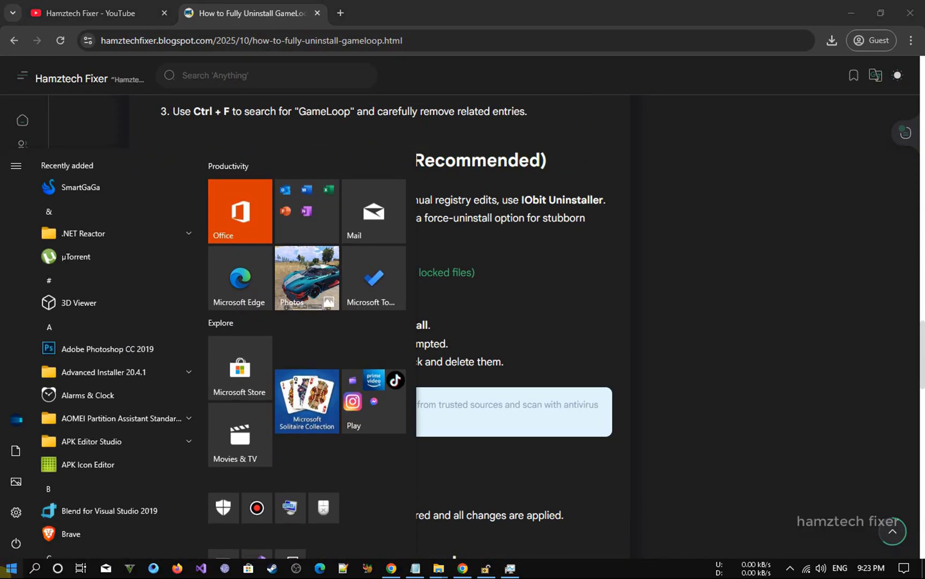
- Search IObit Uninstaller's program list for 'gameloop', confirm no items match, and close it
text(io)
click(118, 234)
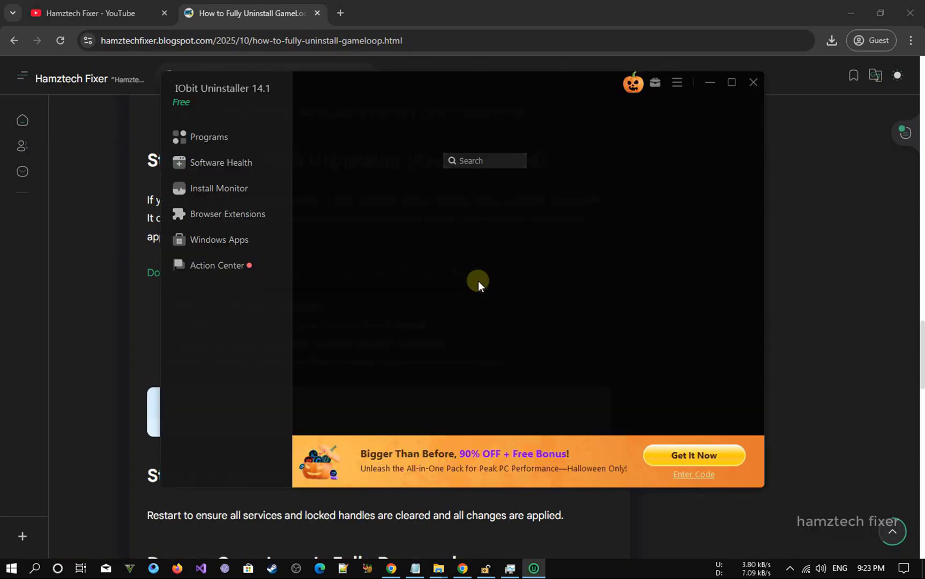
click(469, 160)
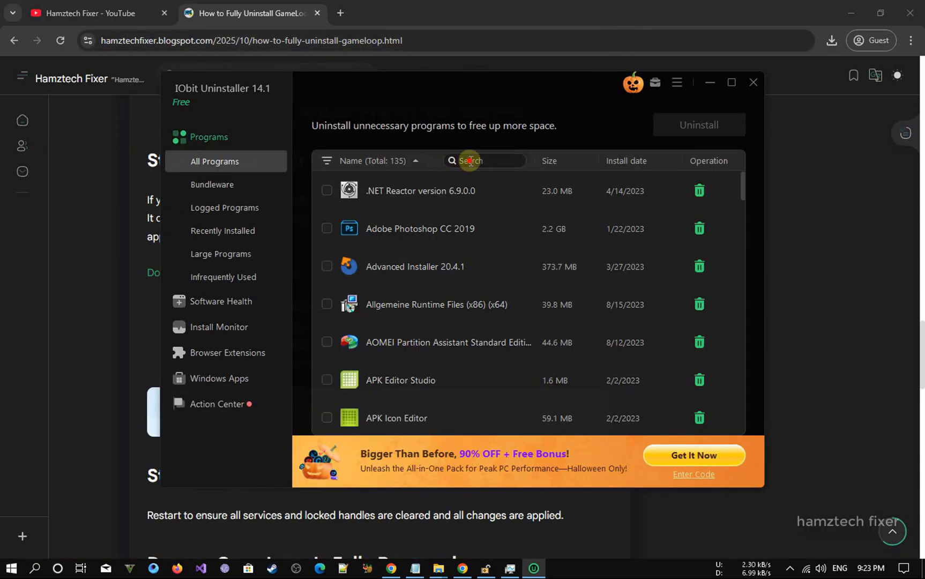
text(g)
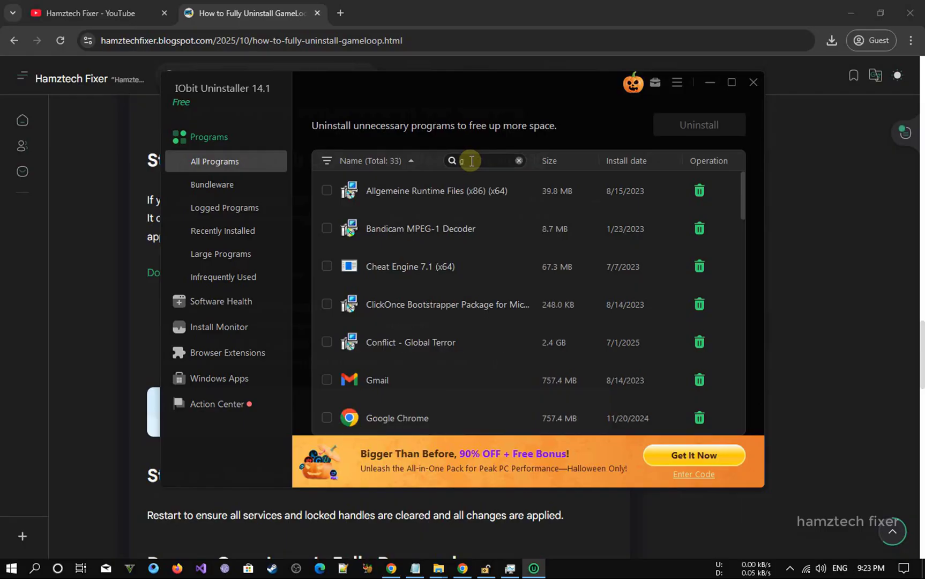
text(ame)
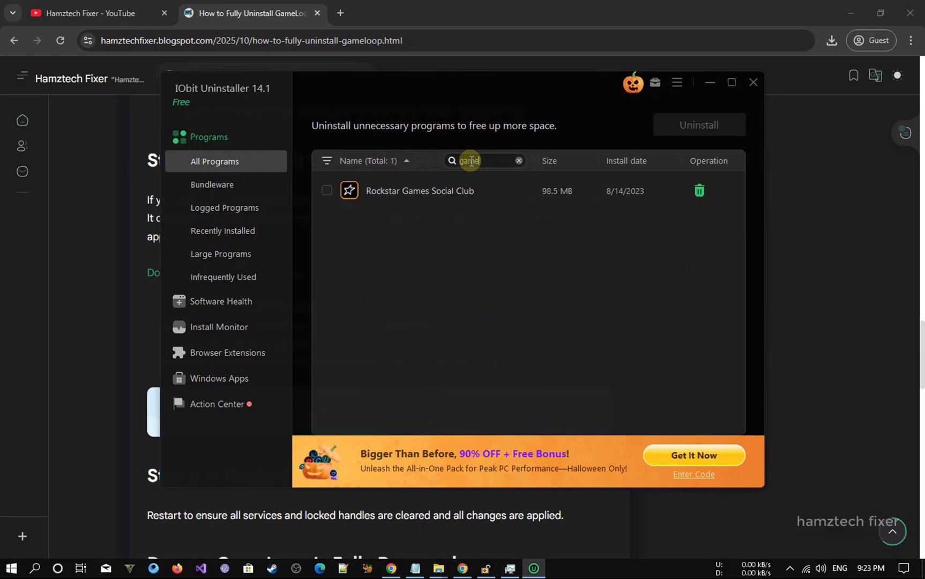
text(loop)
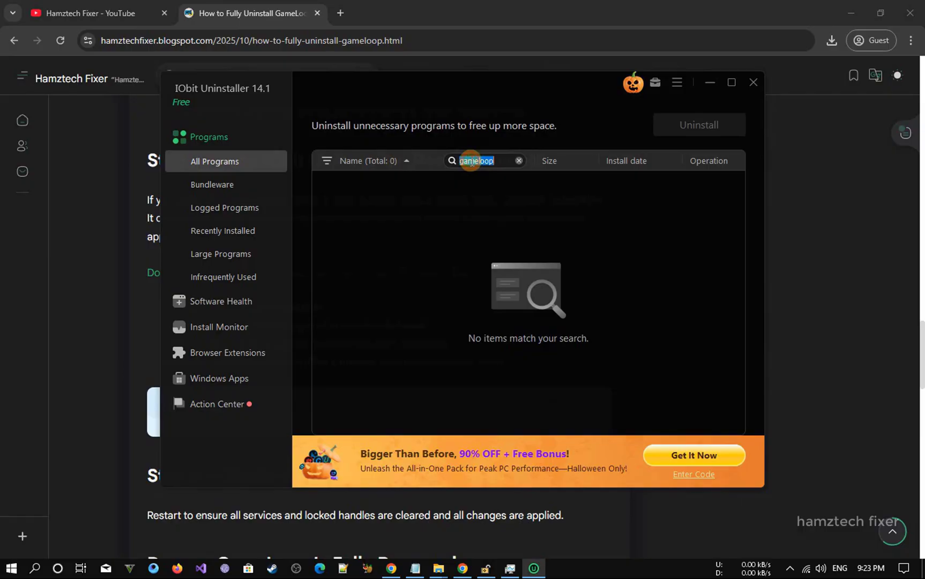
click(753, 81)
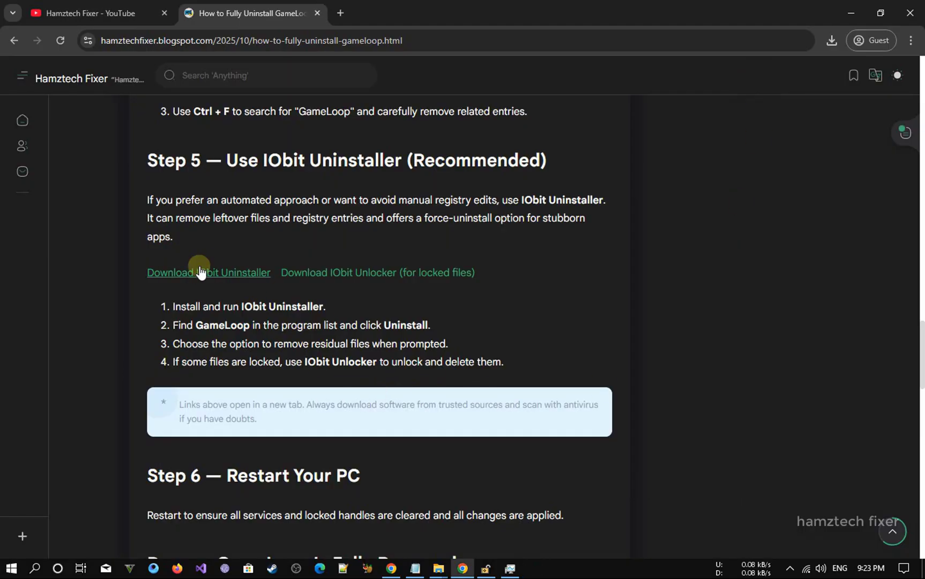
scroll(298, 429, down, 2)
drag(226, 347, 481, 335)
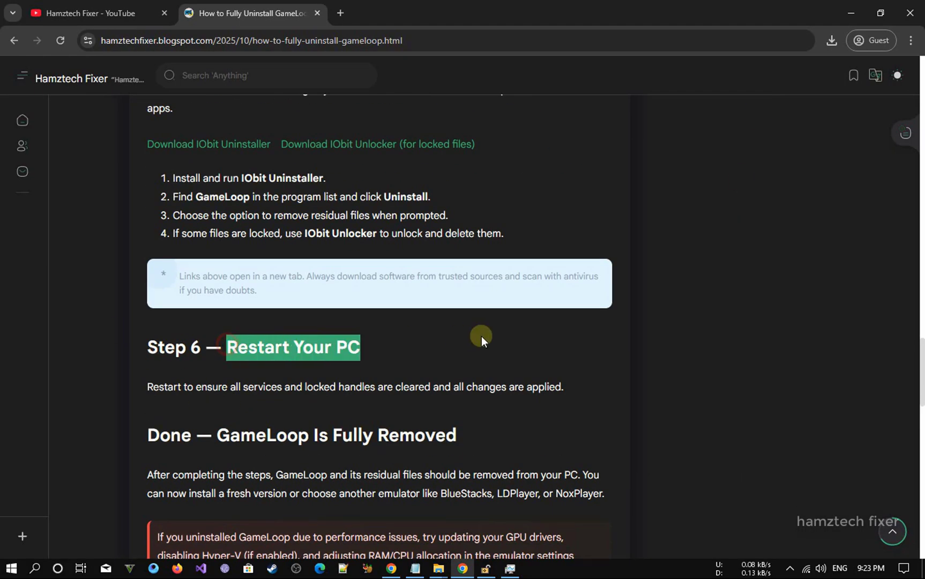
scroll(161, 440, down, 2)
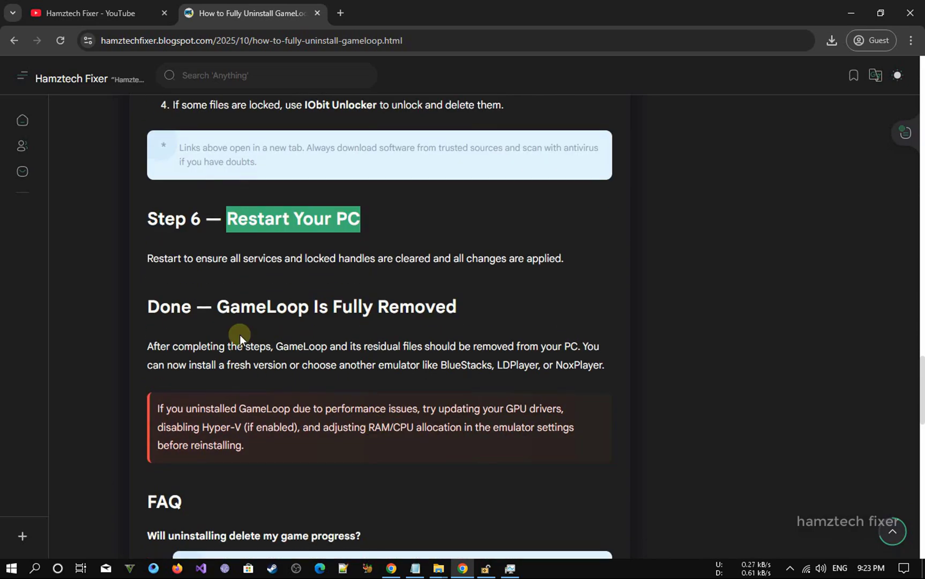
click(353, 296)
scroll(354, 296, down, 2)
scroll(394, 254, up, 4)
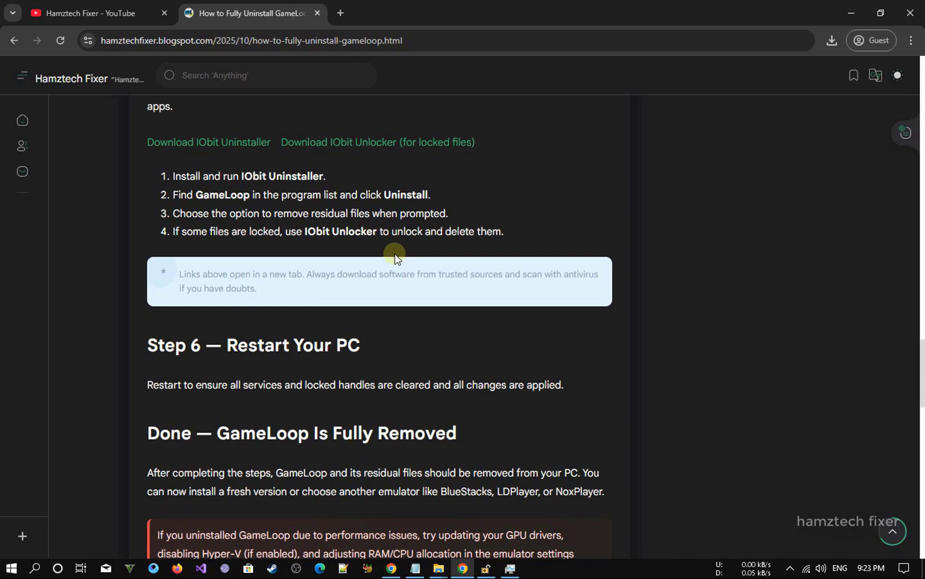
scroll(297, 156, up, 2)
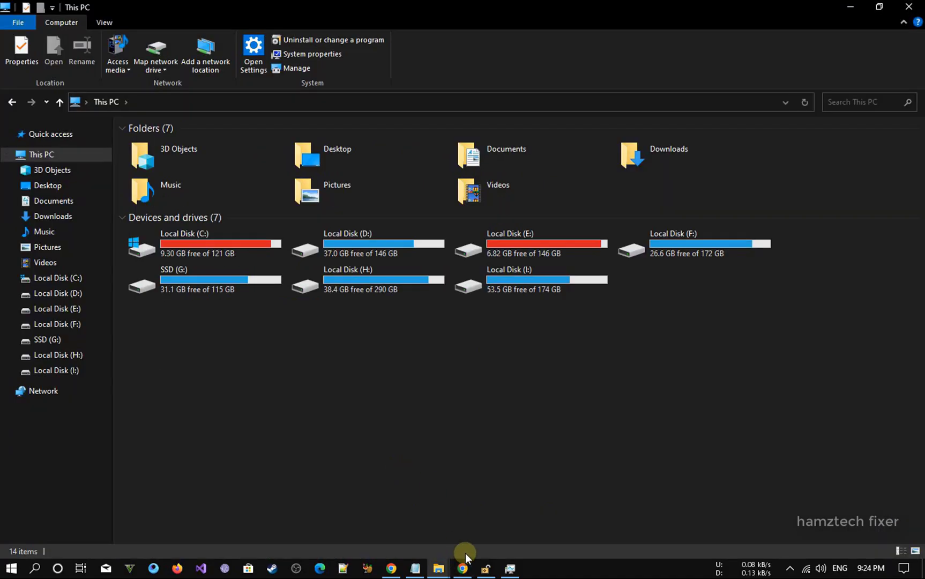
- Open the 'Uninstall gameloop' folder, select both installer files, then return to Chrome's YouTube channel tab
key(super)
text(gam)
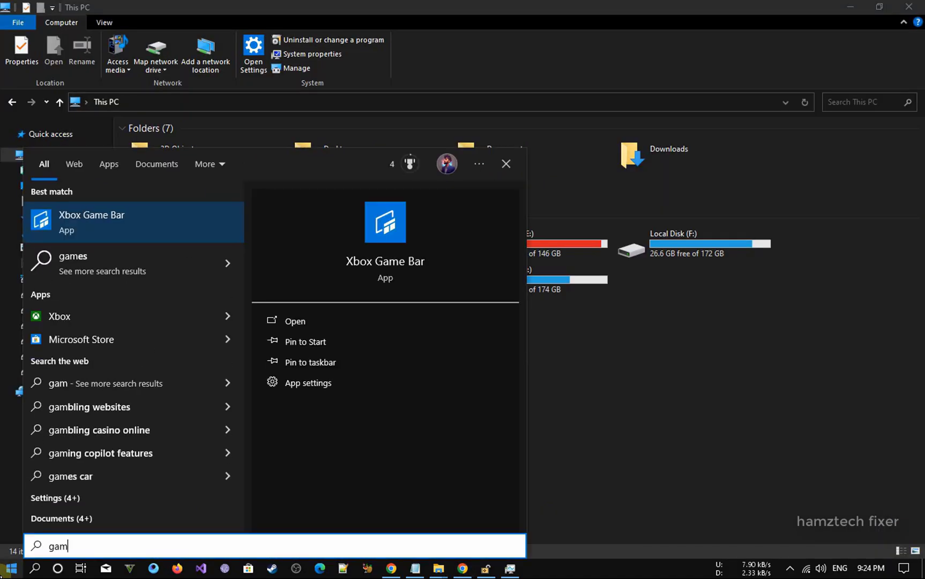
text(elo)
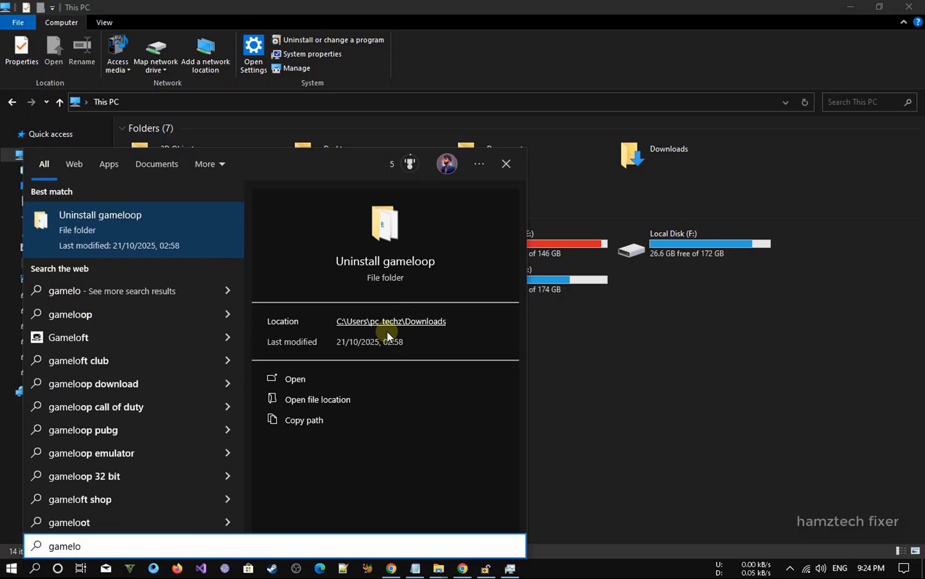
click(174, 234)
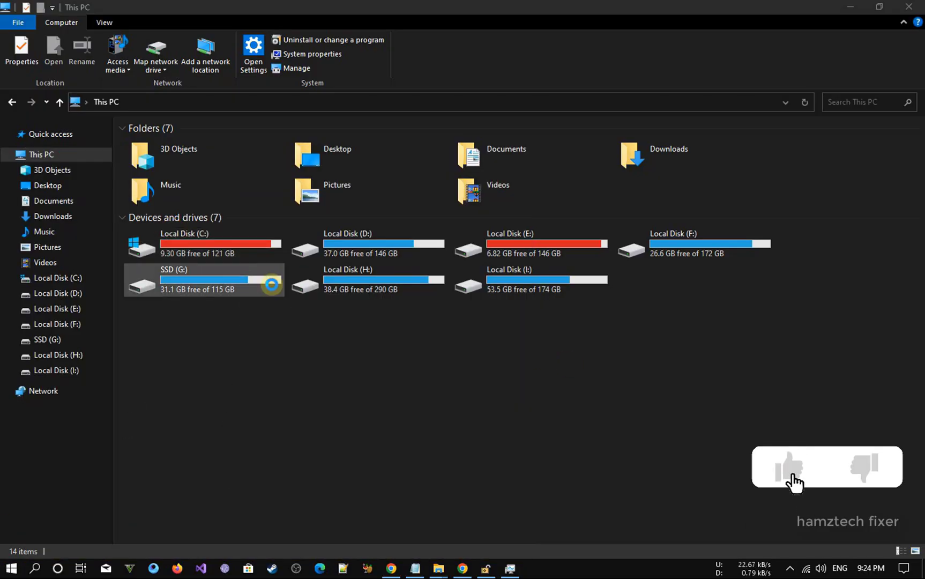
drag(189, 206, 193, 134)
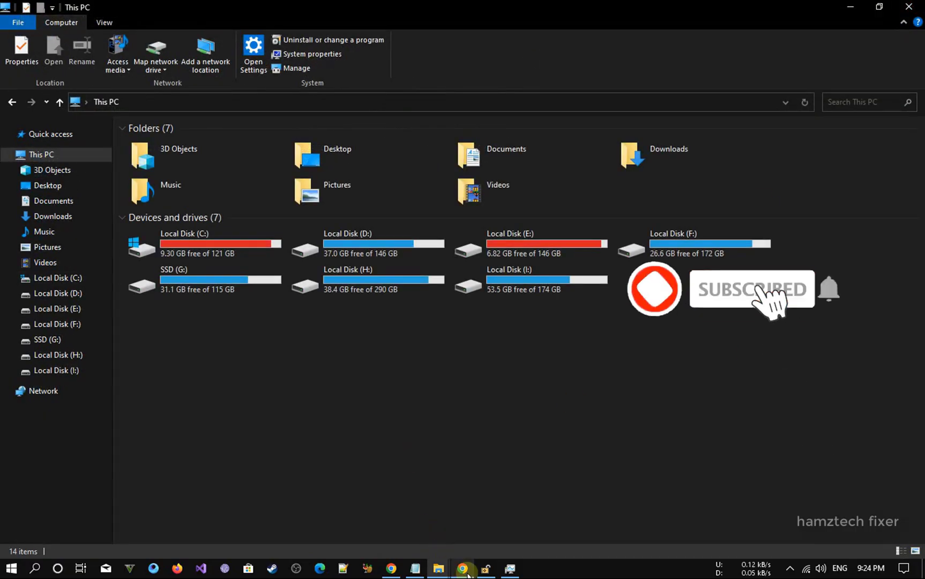
click(463, 568)
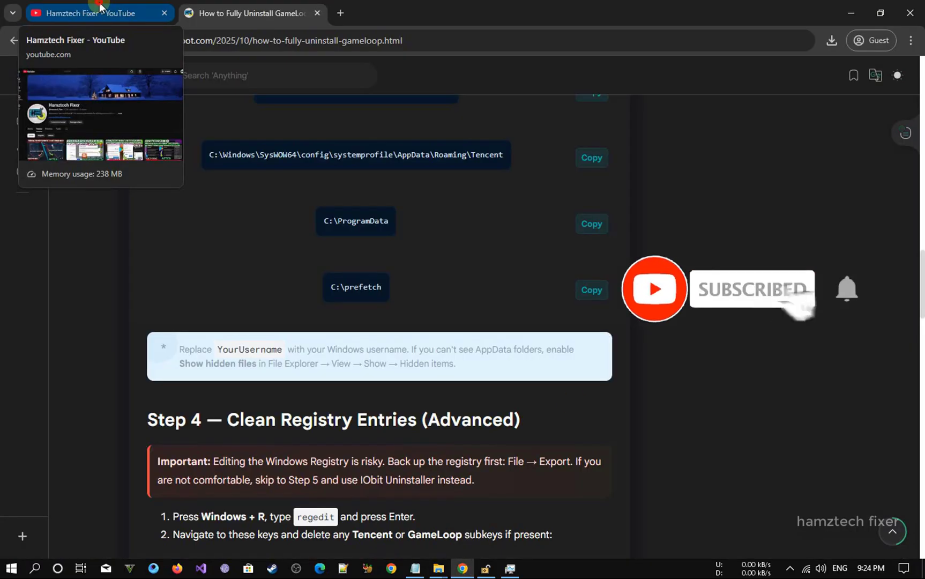
click(97, 13)
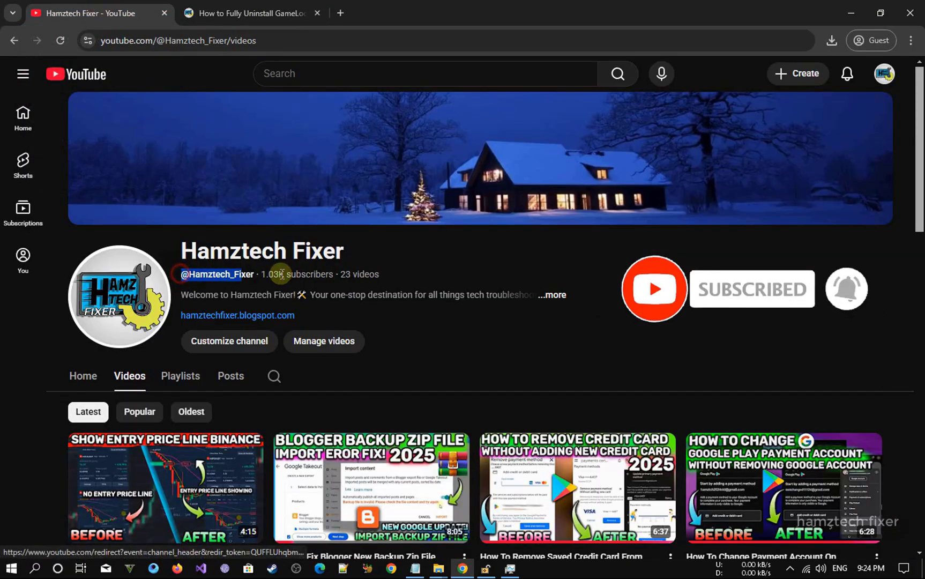